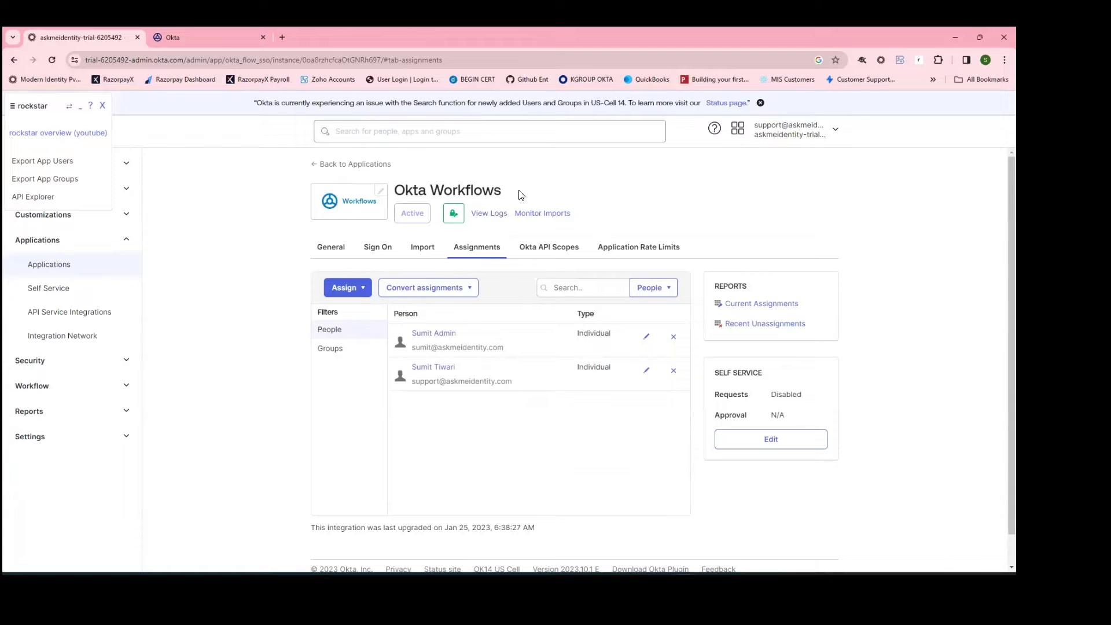
Step: From the Admin Console's Workflow sidebar menu, launch the Workflows console in a new tab
left_click_drag(521, 194, 405, 180)
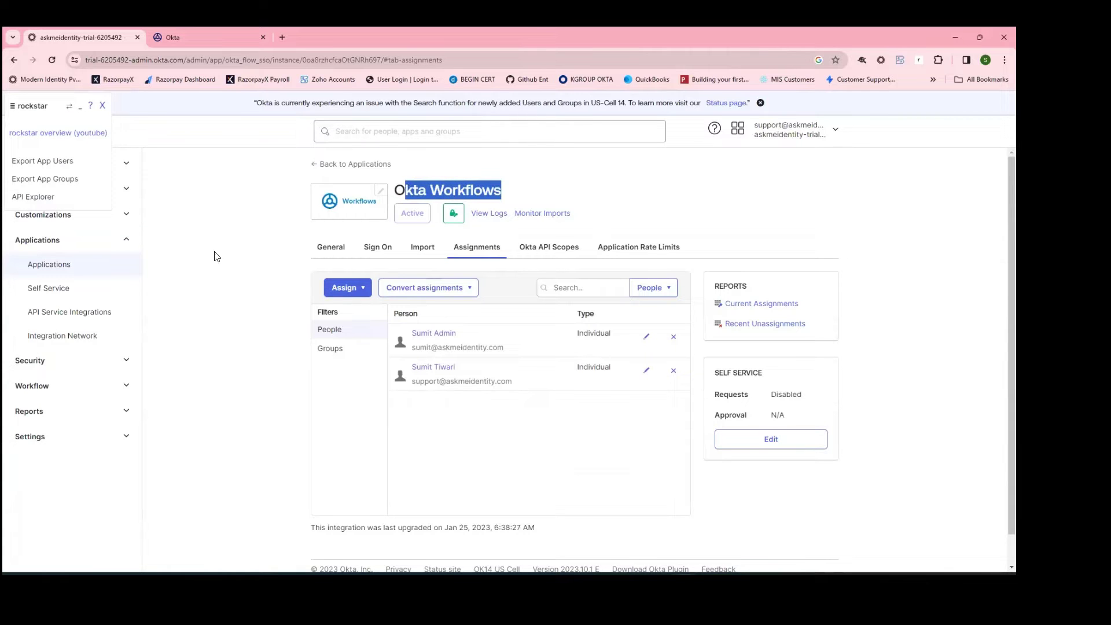
left_click(77, 387)
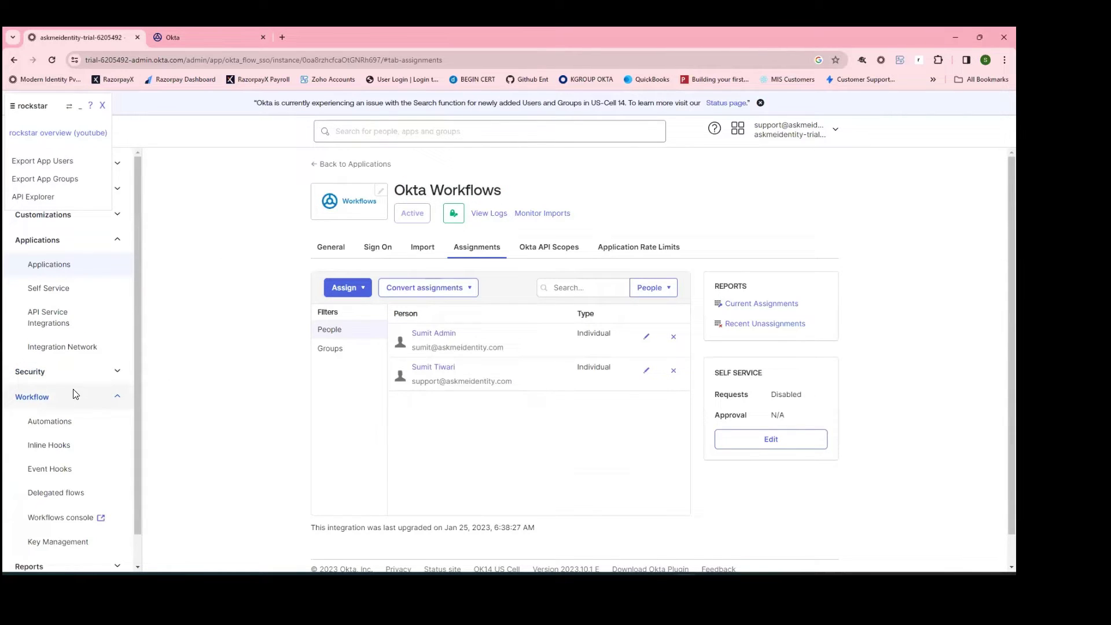
left_click(62, 519)
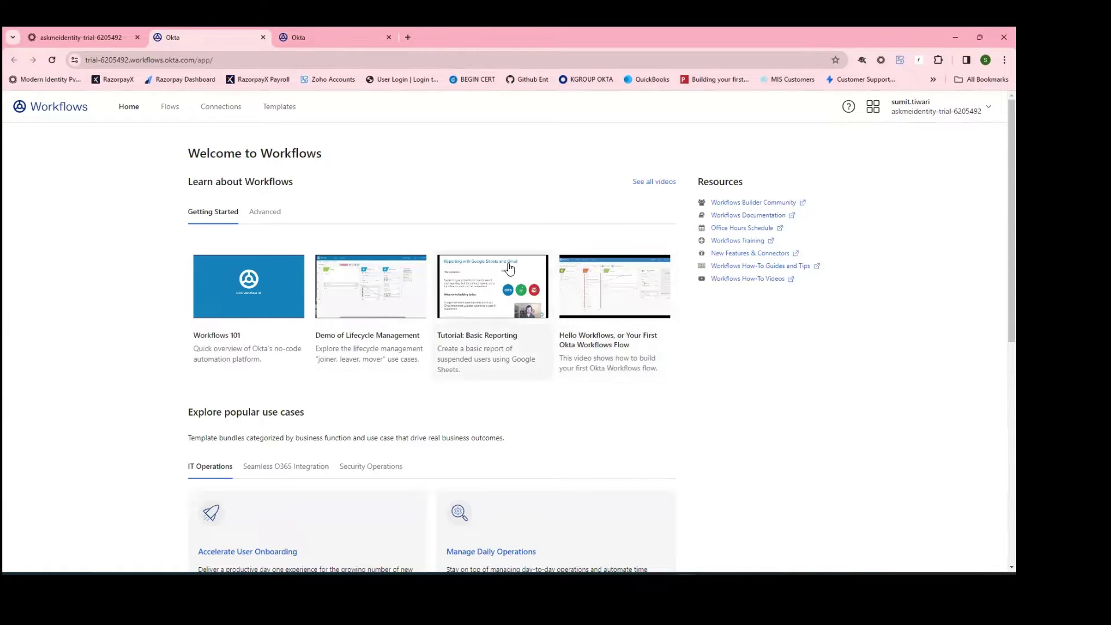
Step: Go to the Workflows Templates catalog
left_click(280, 107)
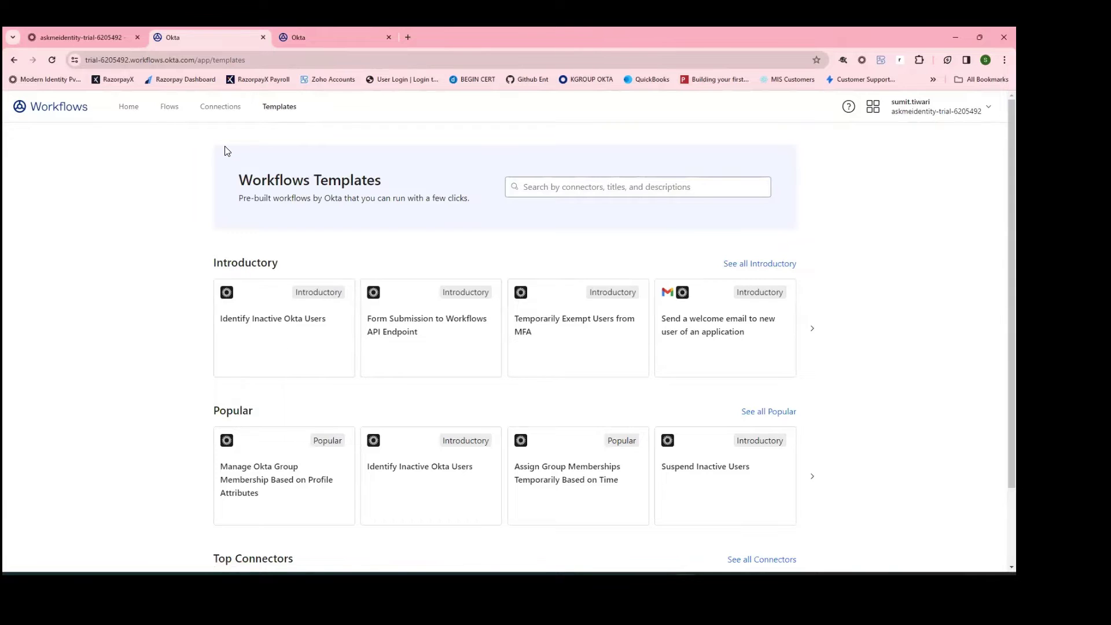
Step: Review the Identify Inactive Okta Users template's Okta connector, main and helper flows, then go to Flows
left_click(299, 363)
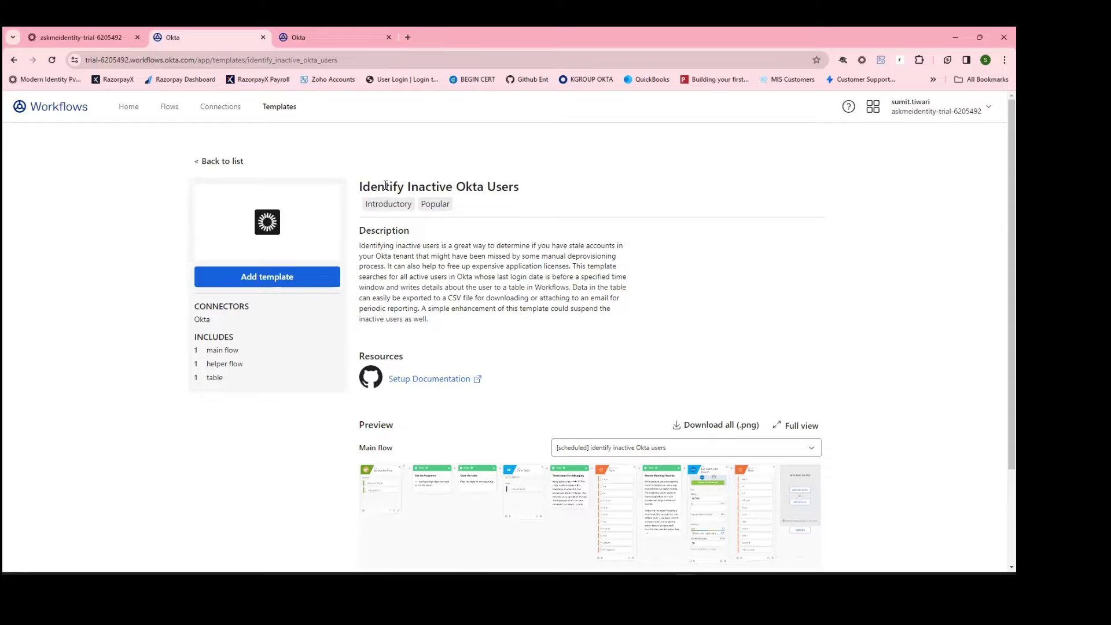
left_click_drag(385, 186, 568, 185)
left_click(568, 186)
left_click_drag(186, 320, 227, 320)
left_click(226, 321)
double_click(209, 320)
left_click(253, 334)
left_click_drag(203, 351, 230, 347)
left_click(276, 334)
left_click_drag(244, 365, 212, 377)
left_click(639, 234)
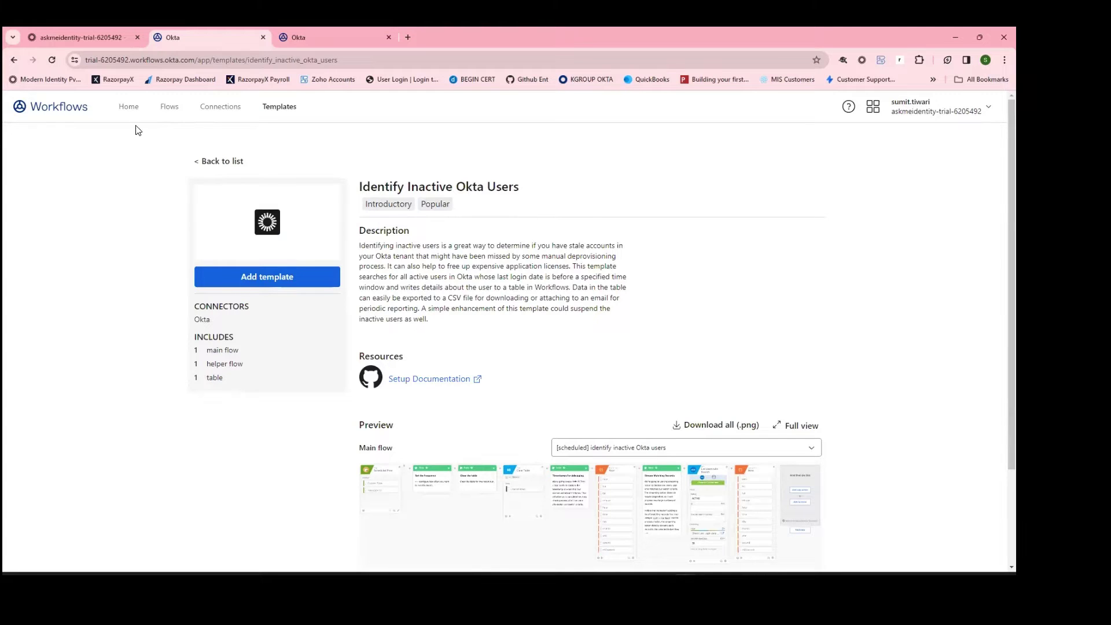
left_click(168, 108)
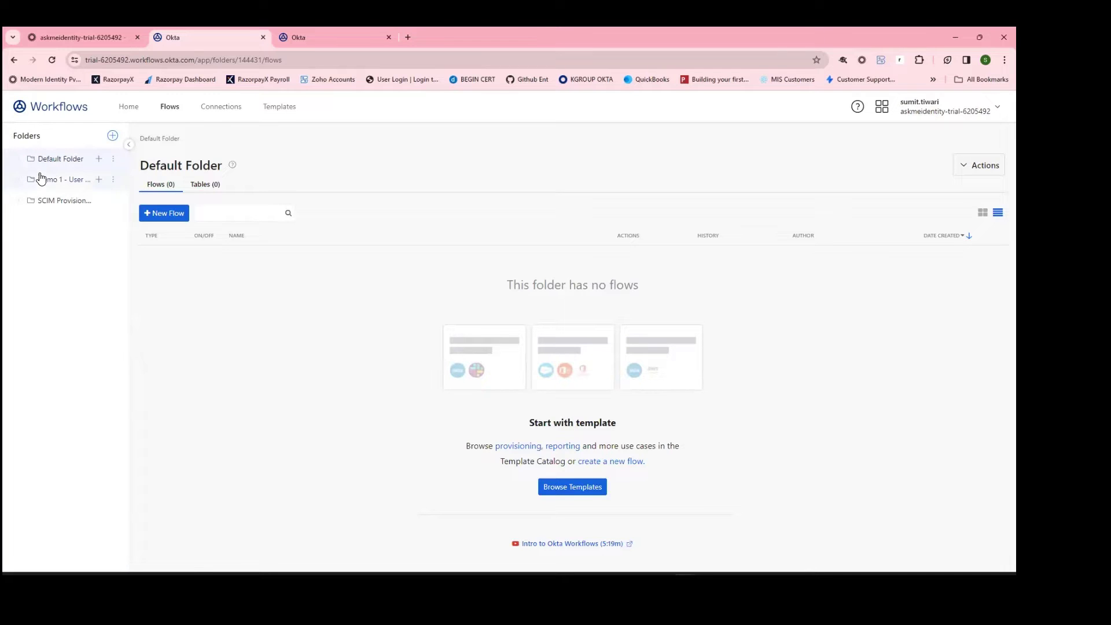
Step: Browse the sidebar folders and open the Demo 1 flow from Demo 1 - User Onboarding
left_click(67, 180)
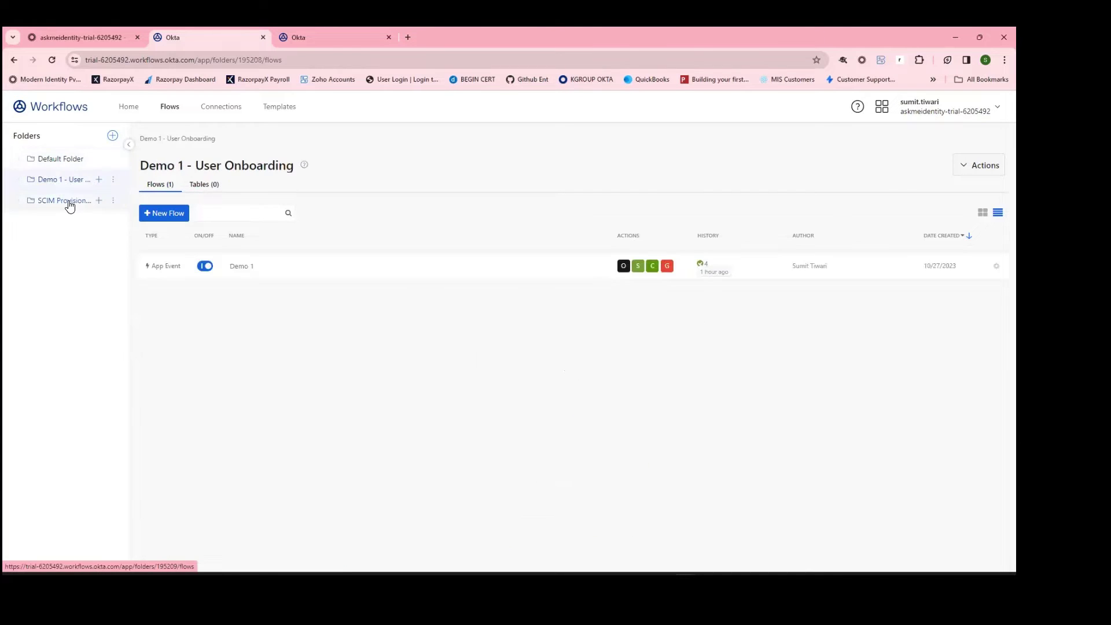
left_click(69, 204)
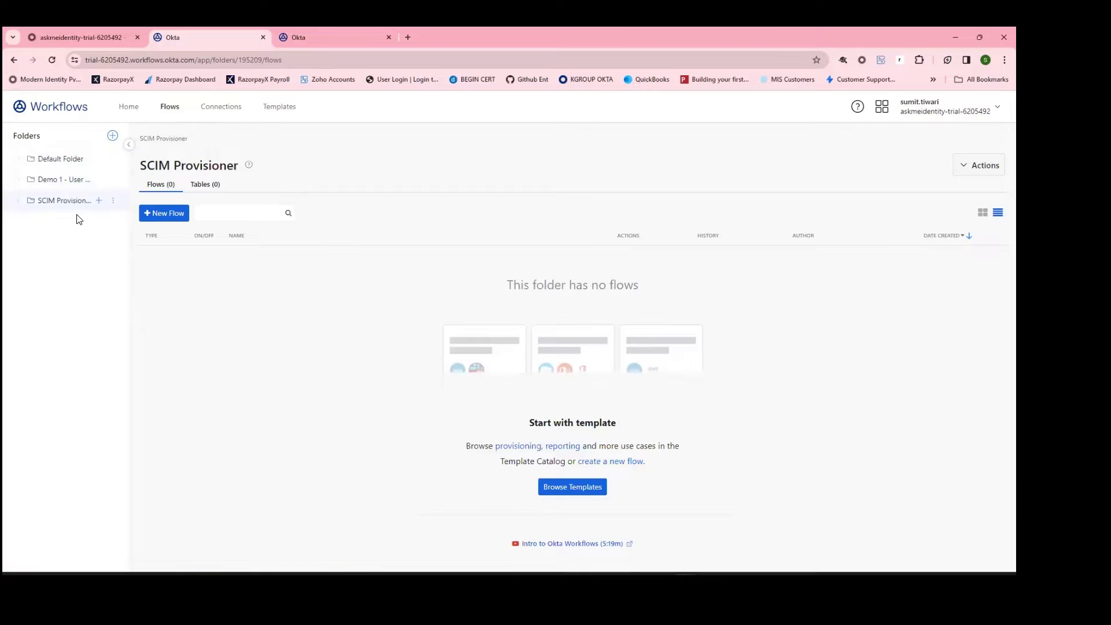
left_click(73, 181)
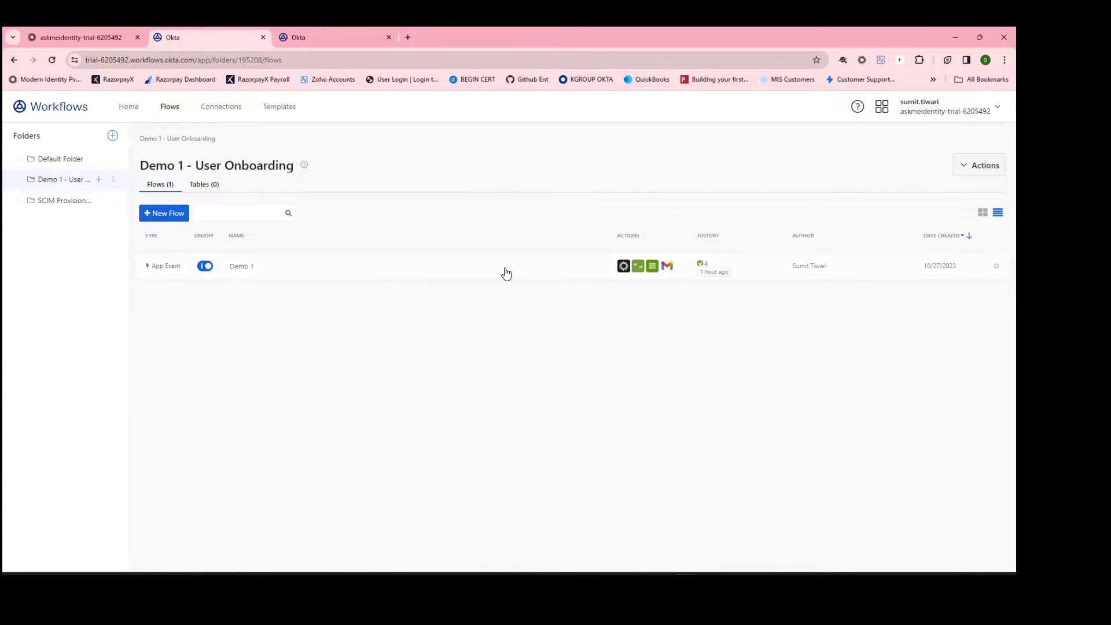
left_click(362, 274)
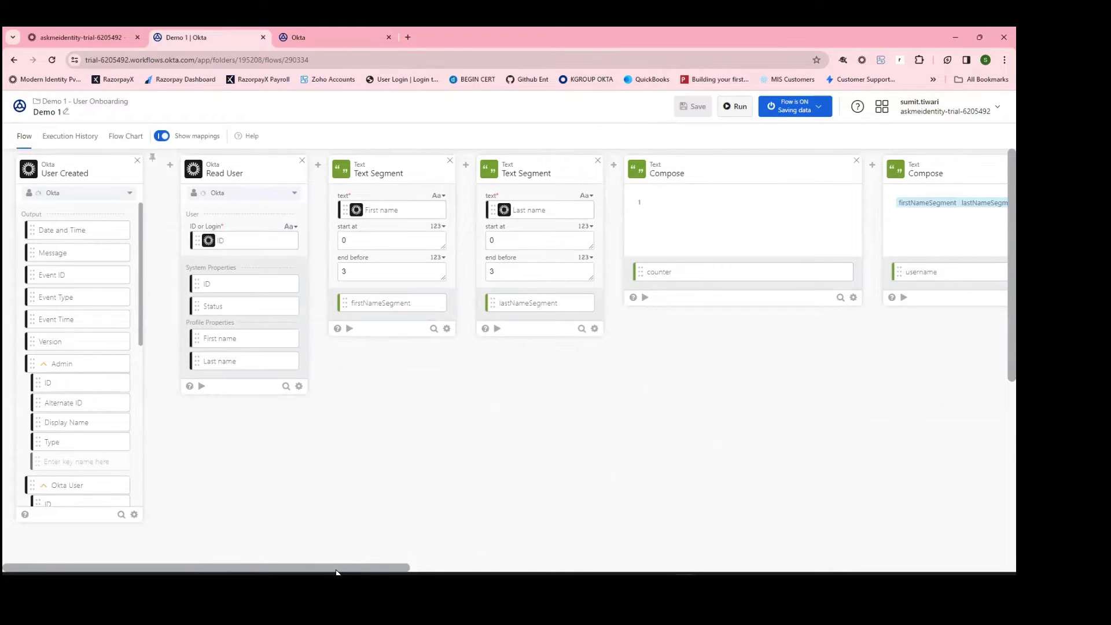
Step: Scroll the Demo 1 canvas, check its folder's Tables tab, then go to the Connections page
left_click_drag(336, 572, 357, 573)
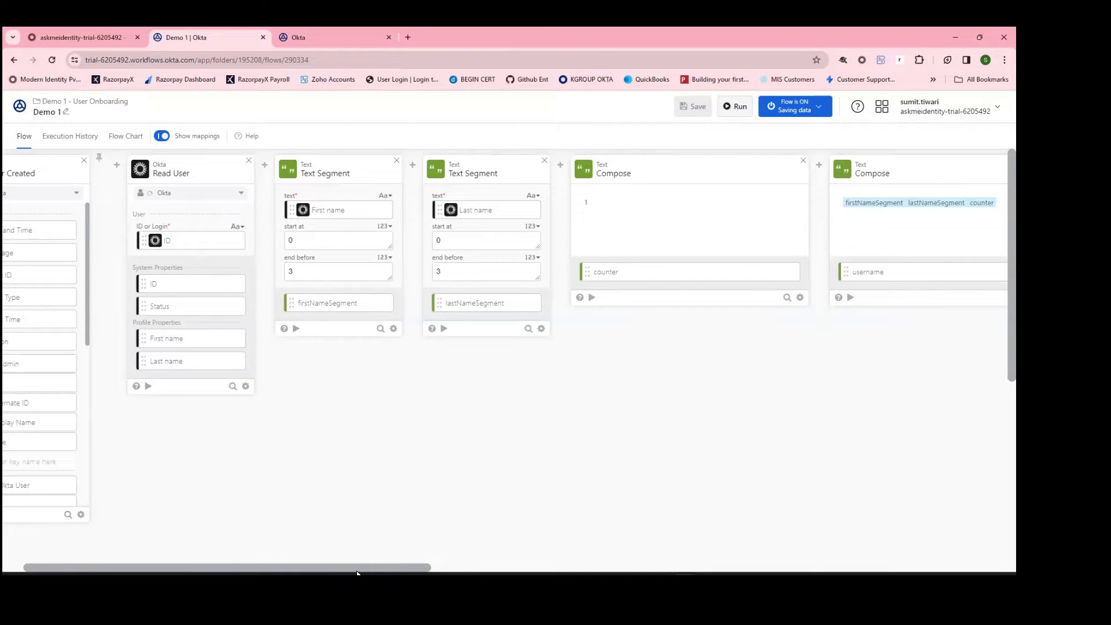
left_click_drag(357, 572, 240, 504)
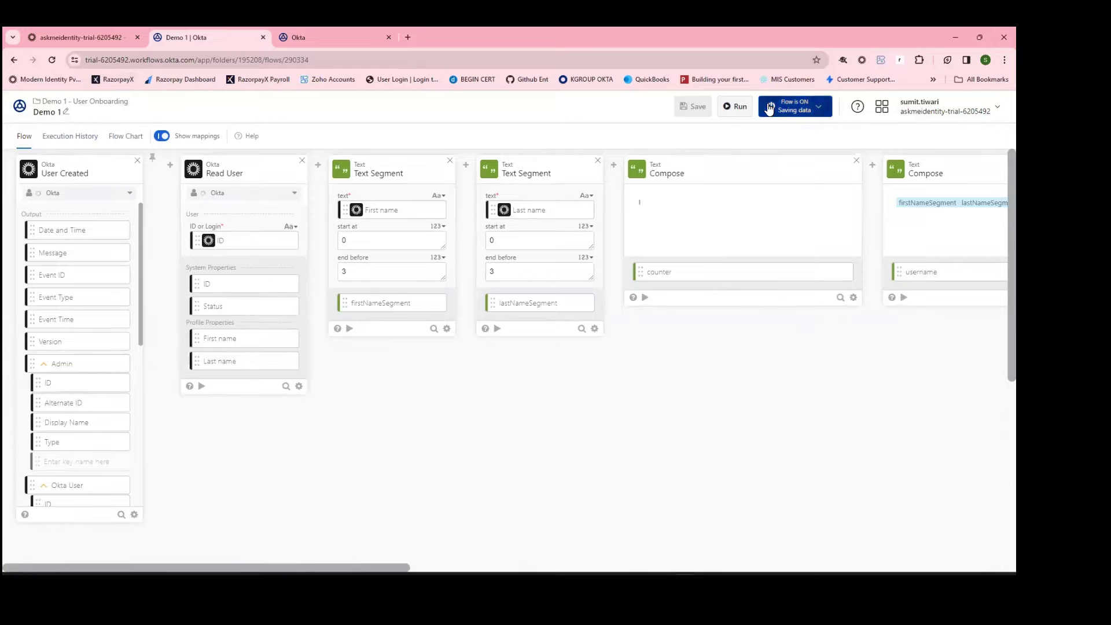
left_click(116, 103)
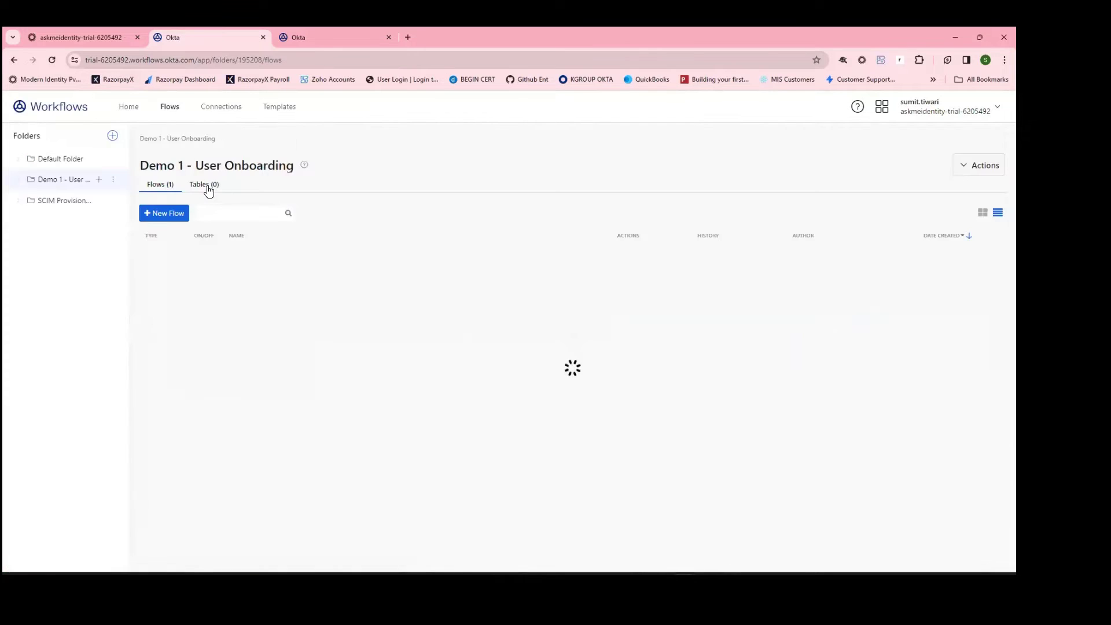
left_click(207, 186)
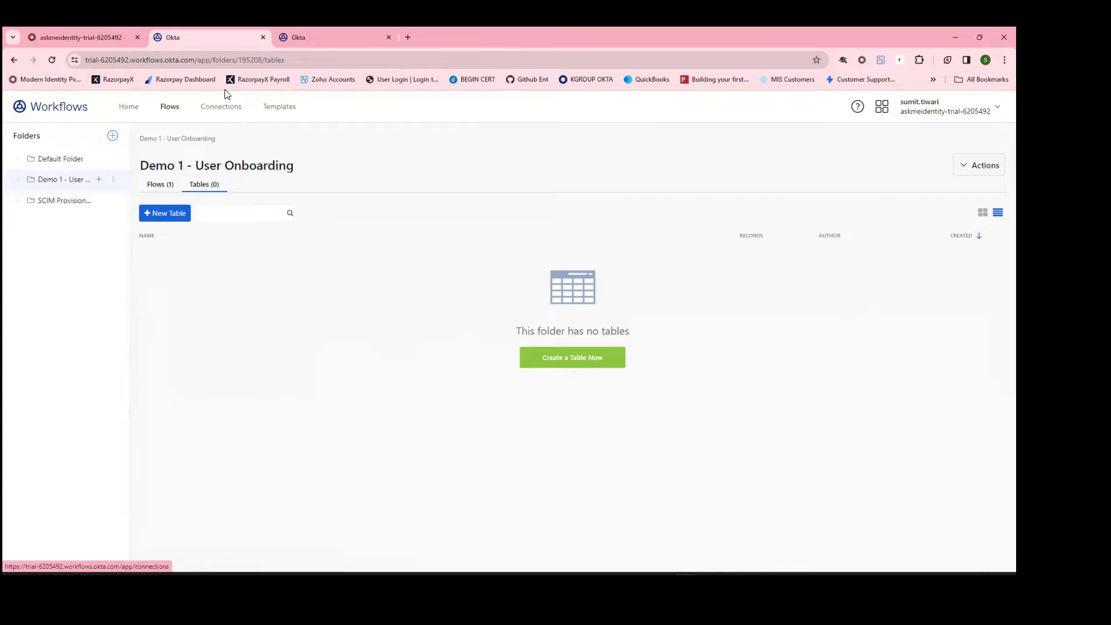
left_click(229, 107)
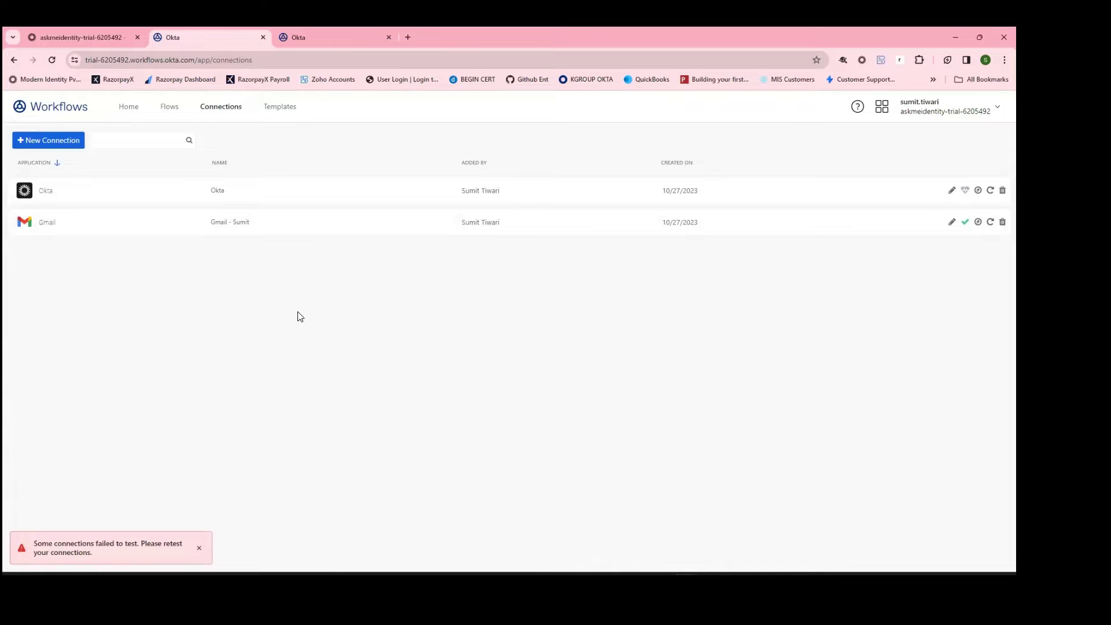
Step: Dismiss the failed connection test notice and start a new connection
left_click(198, 548)
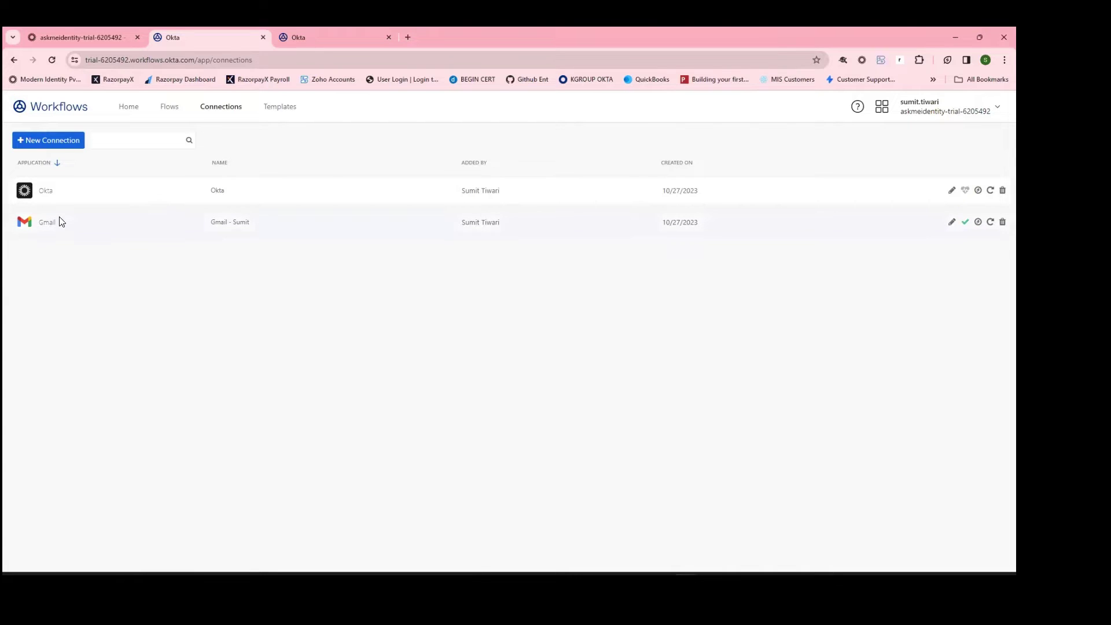
left_click(41, 142)
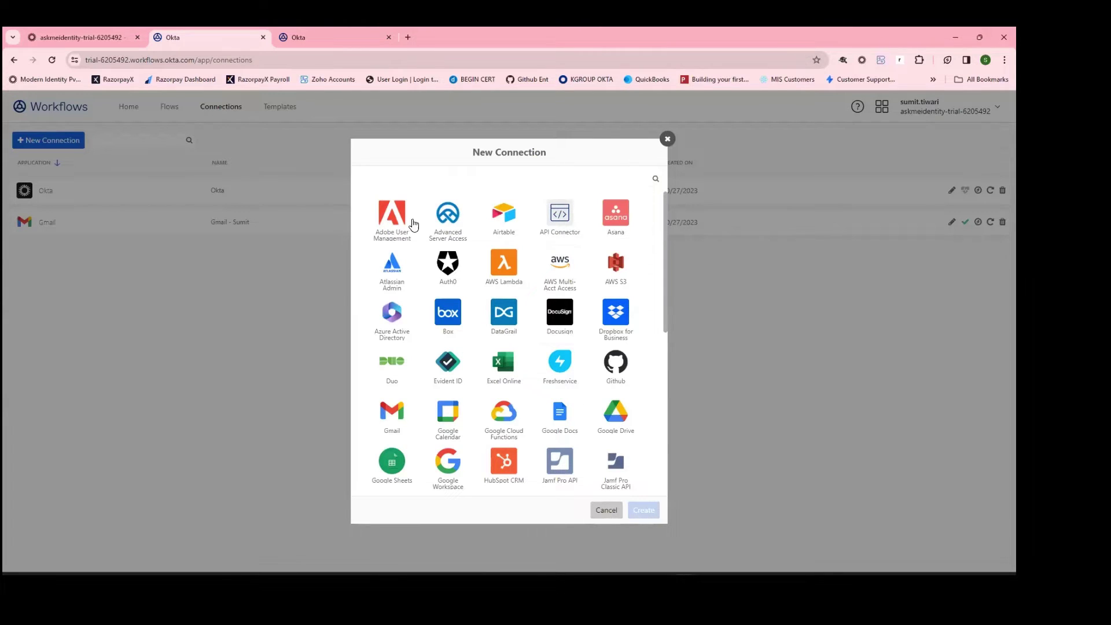
Step: Reopen the New Connection catalog and choose Okta as the connection's application
scroll(416, 254, "down", 5)
scroll(418, 259, "down", 2)
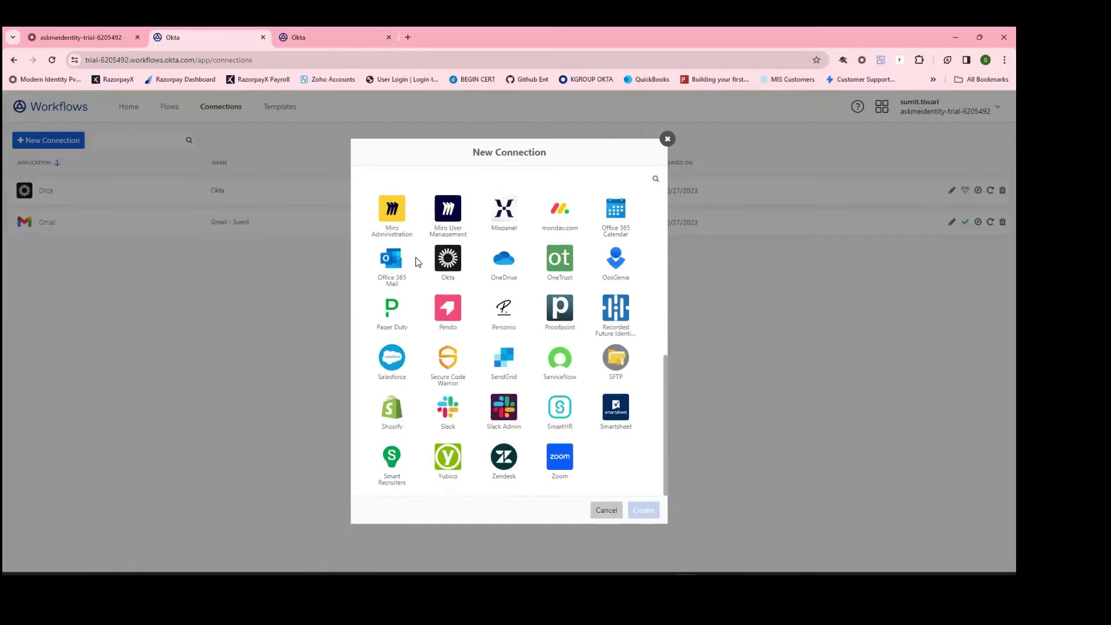
scroll(420, 265, "up", 8)
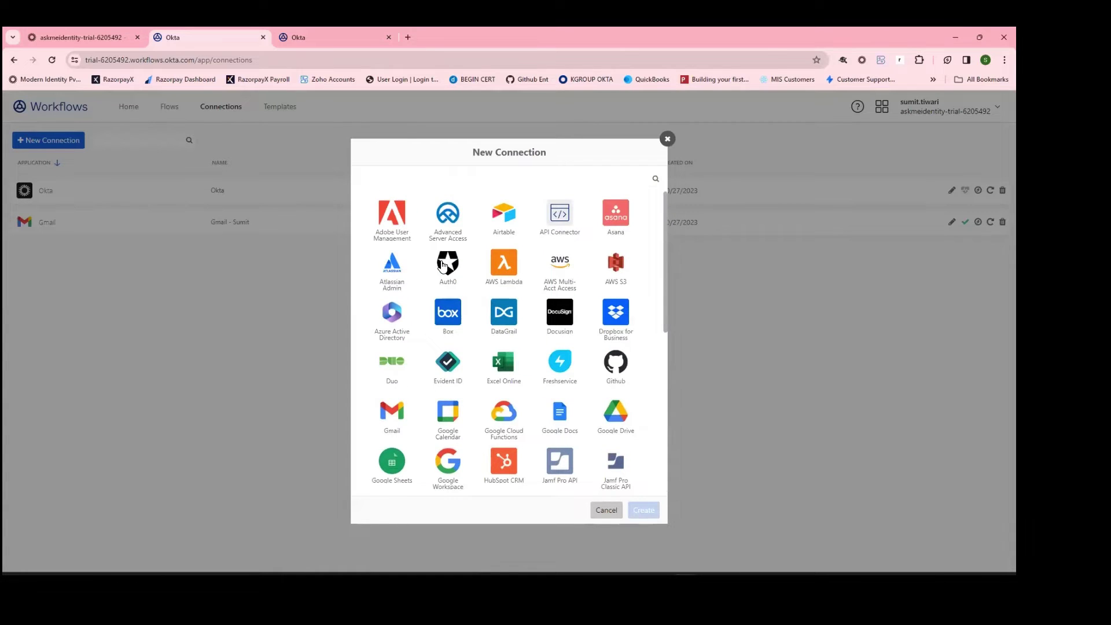
left_click(666, 140)
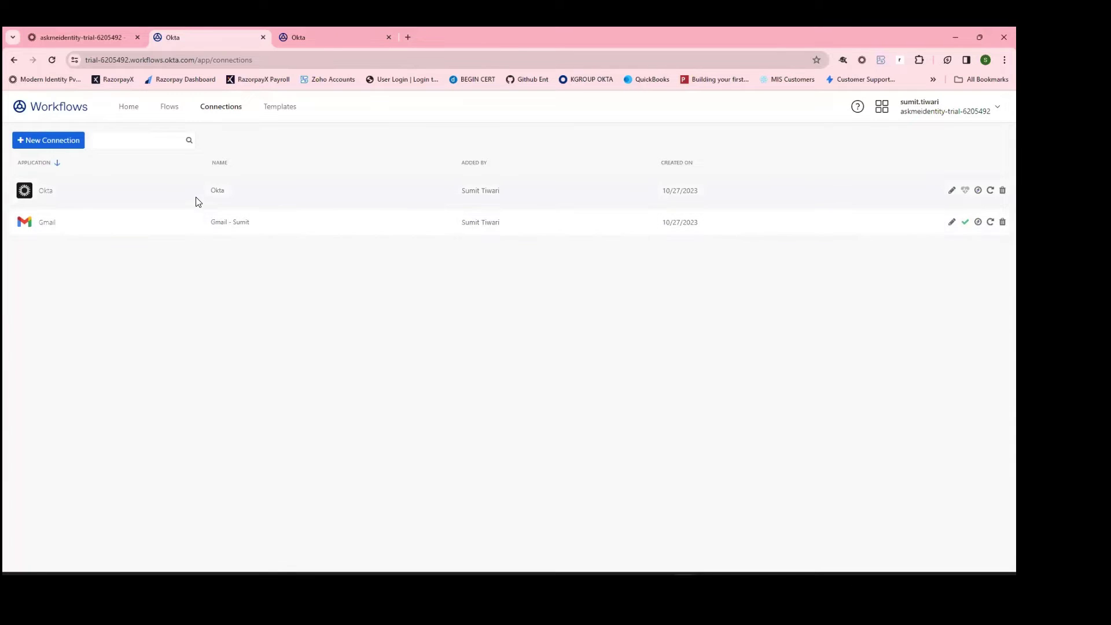
left_click(62, 143)
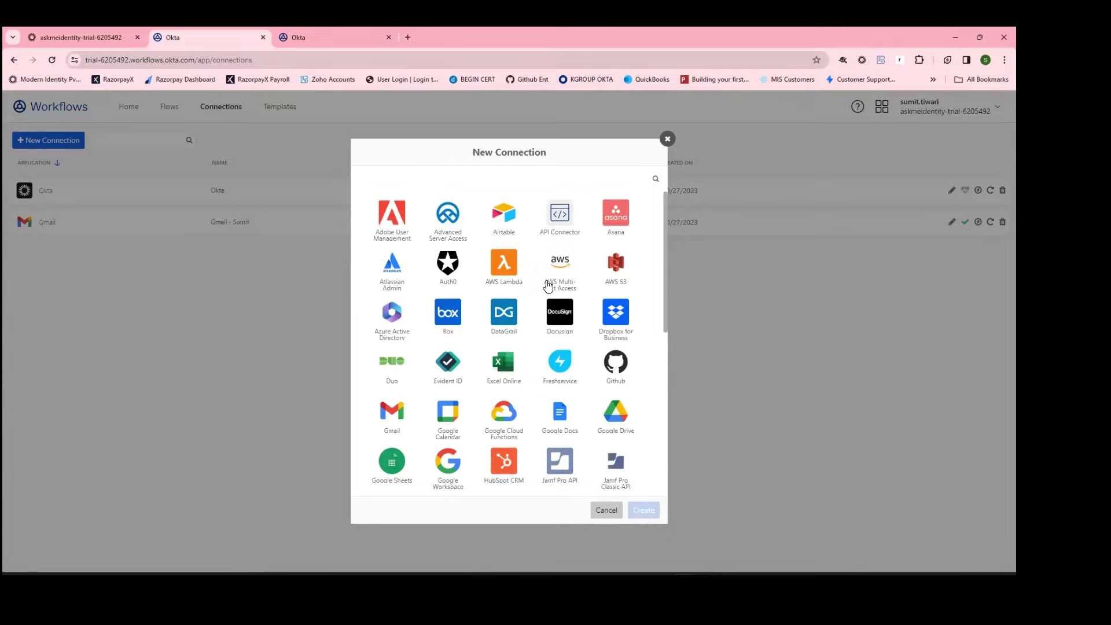
scroll(546, 280, "down", 4)
left_click(449, 416)
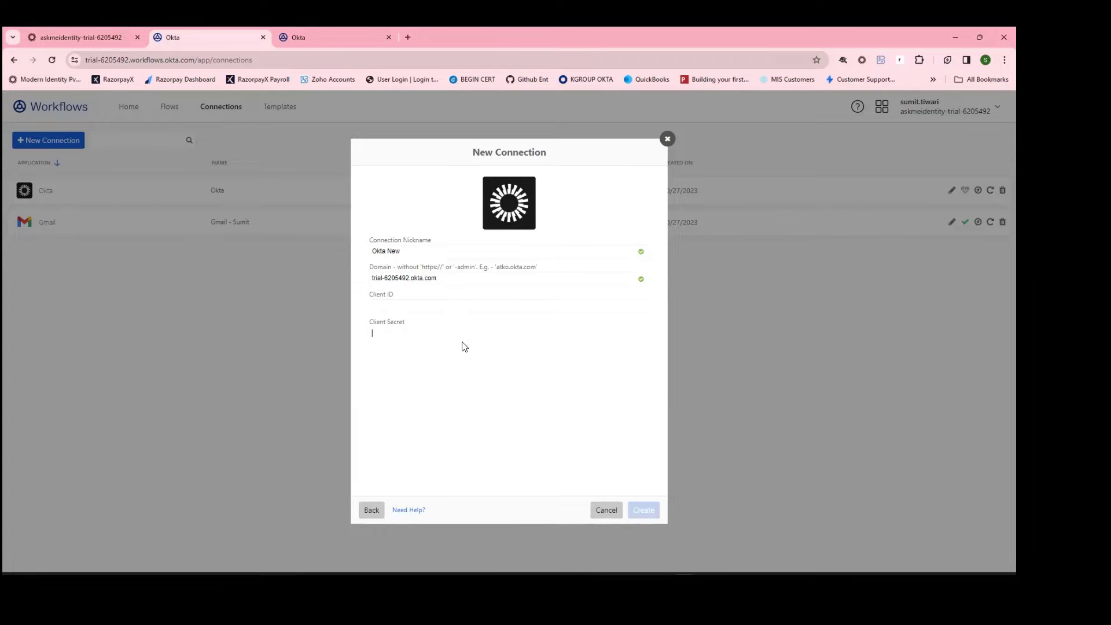
Step: Copy the Okta Workflows OAuth app's client ID from the Admin Console into the Client ID field
left_click(67, 37)
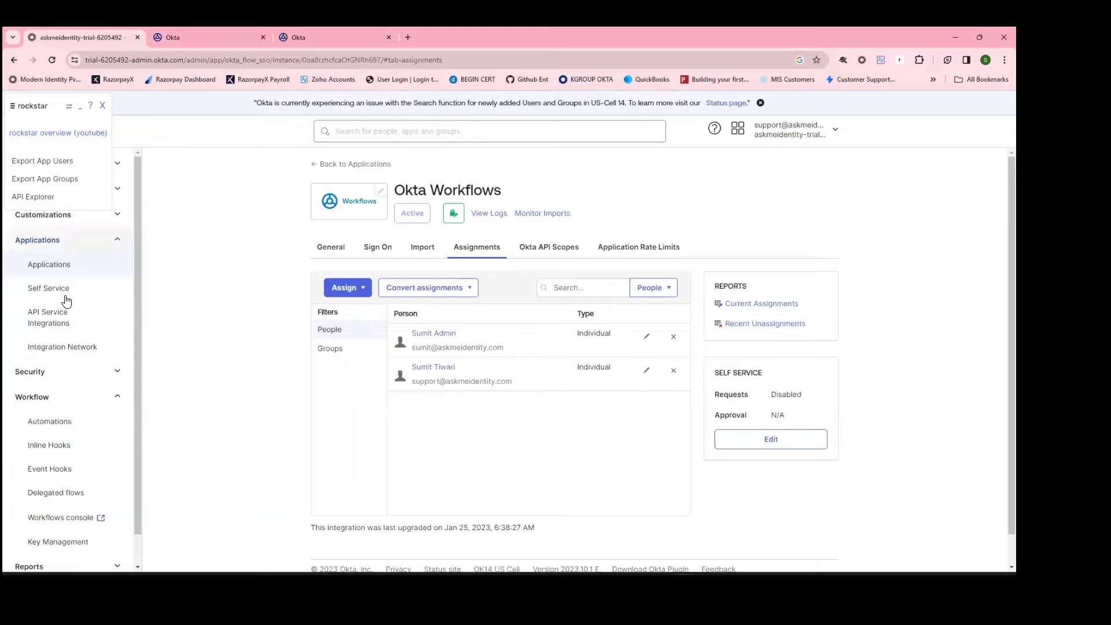
left_click(49, 266)
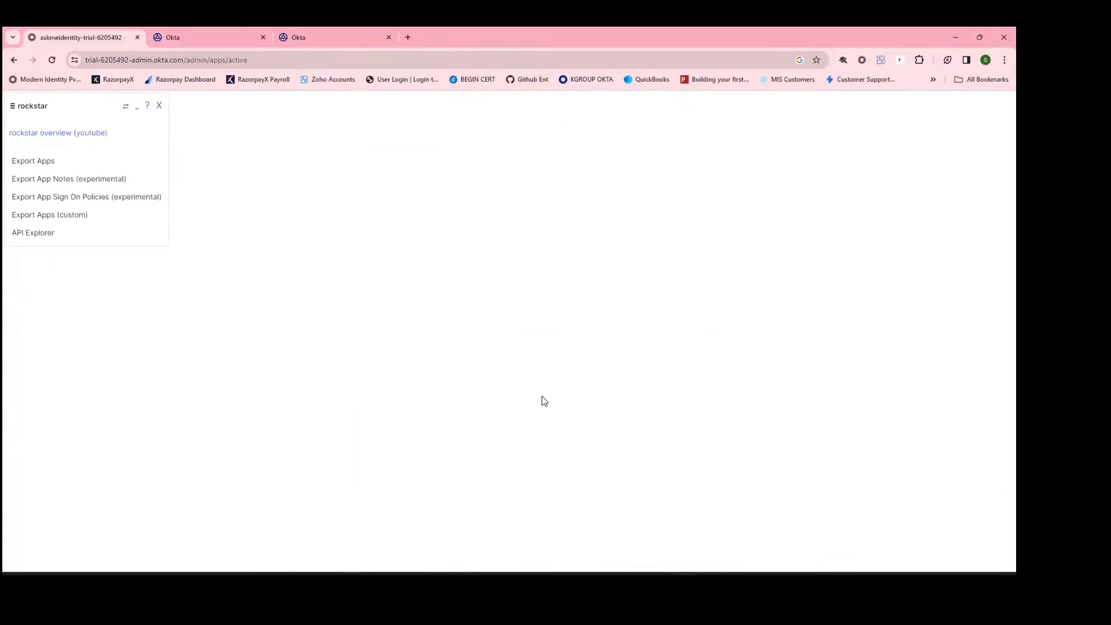
scroll(579, 395, "down", 3)
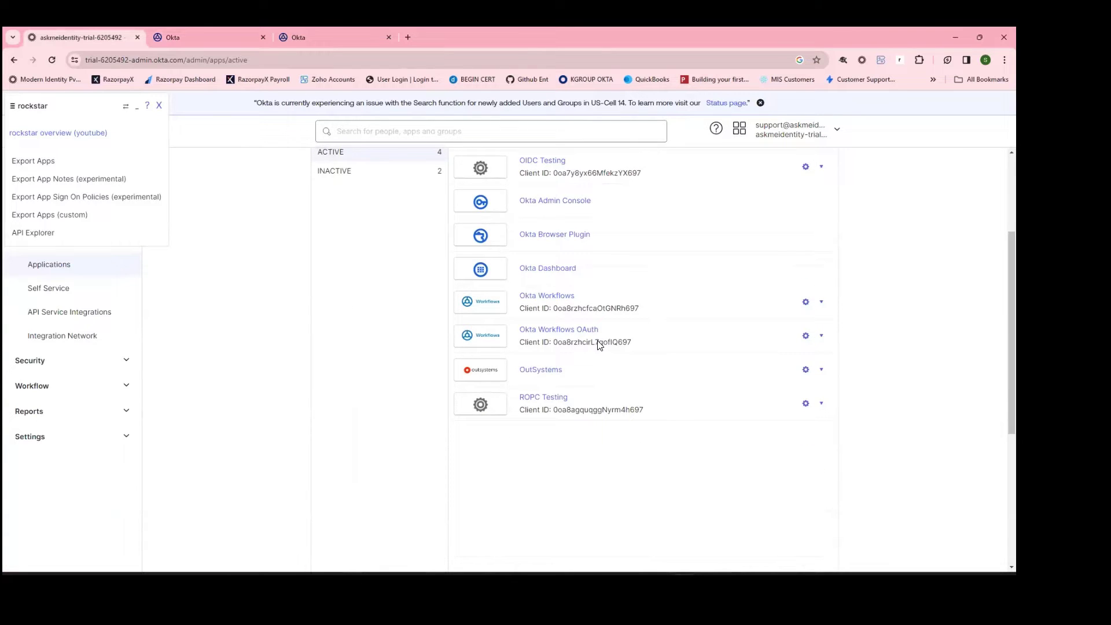
double_click(596, 344)
key("ctrl+c")
left_click(328, 30)
left_click(266, 41)
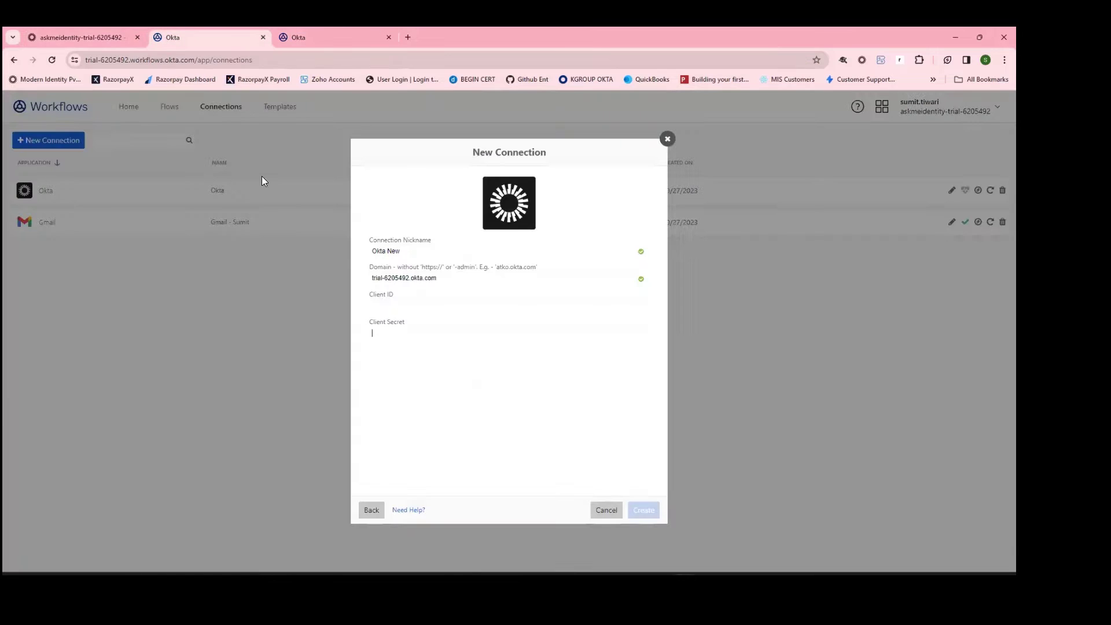
left_click(413, 301)
key("ctrl+v")
Step: Paste the OAuth app's client secret into the form and create the Okta New connection
left_click(94, 39)
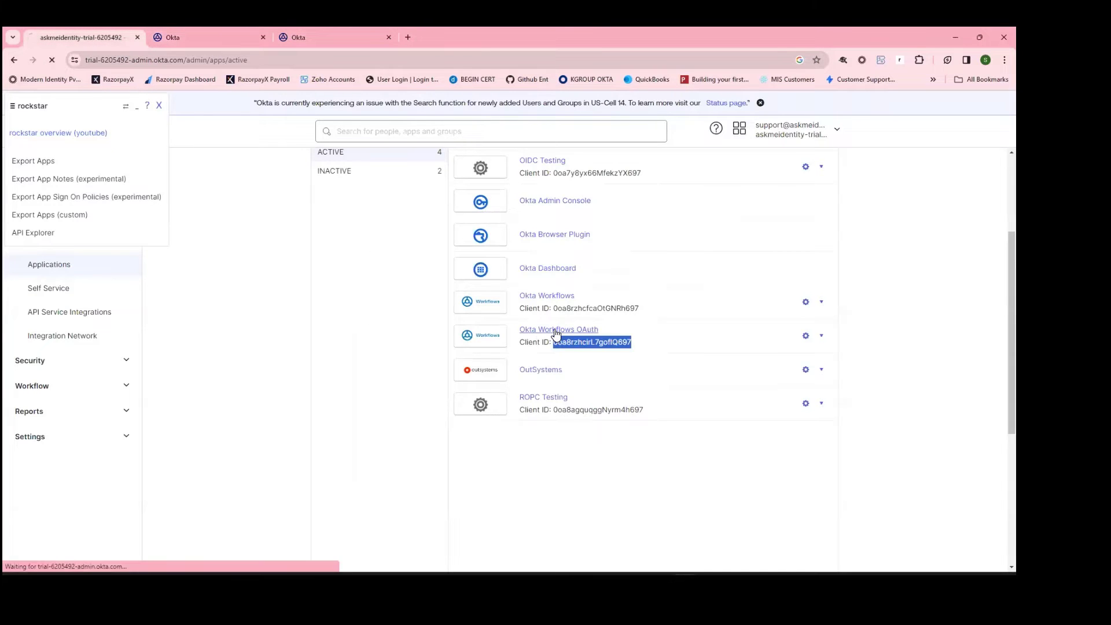
left_click(555, 330)
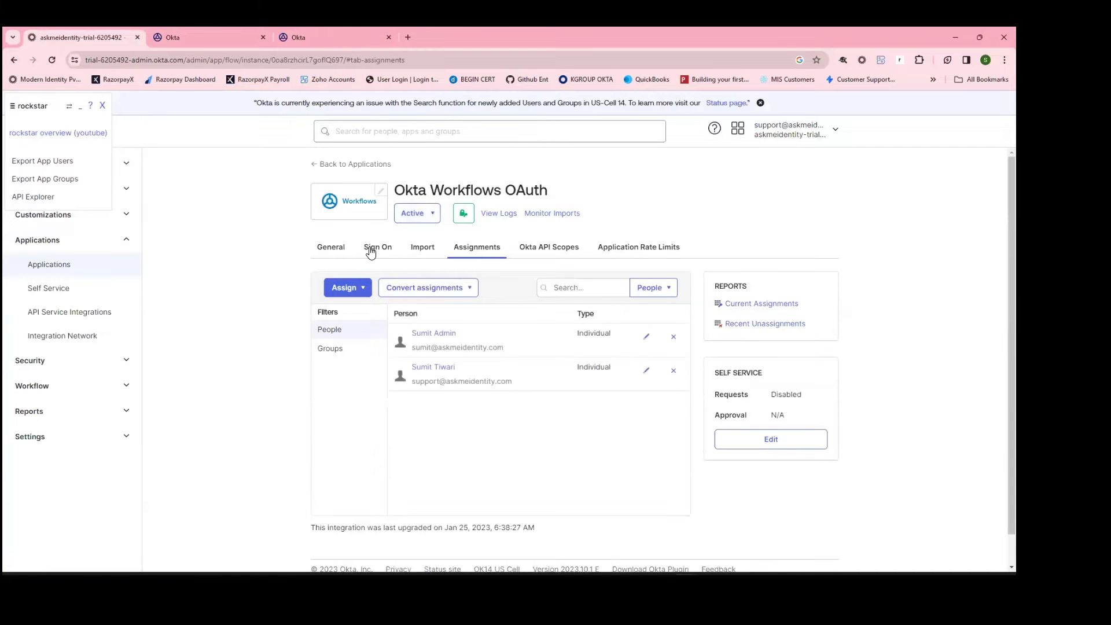
left_click(371, 249)
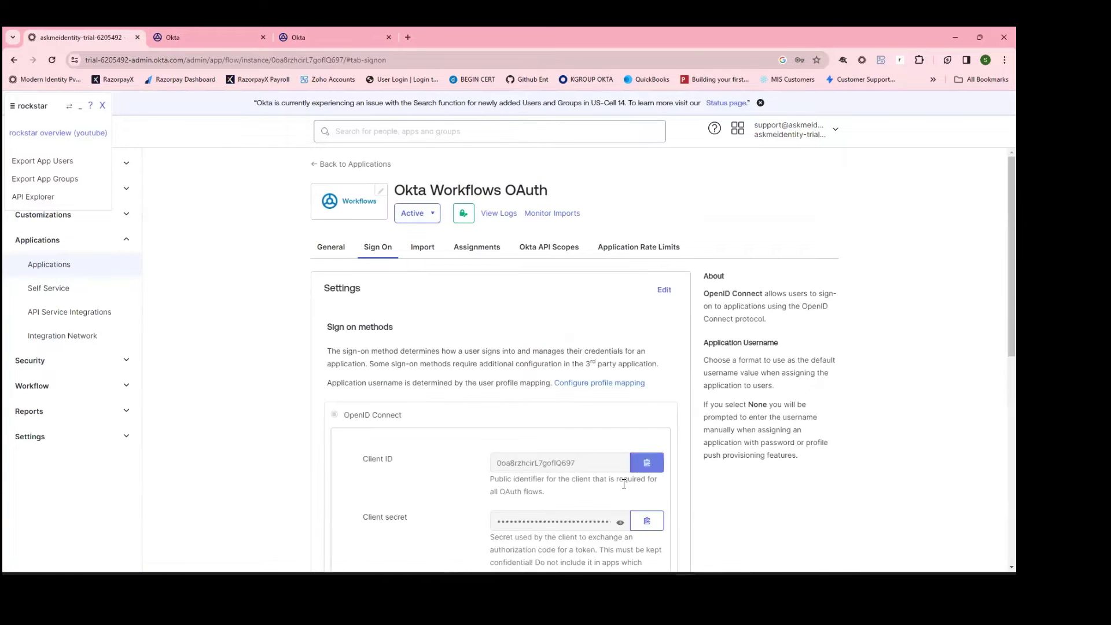
left_click(202, 38)
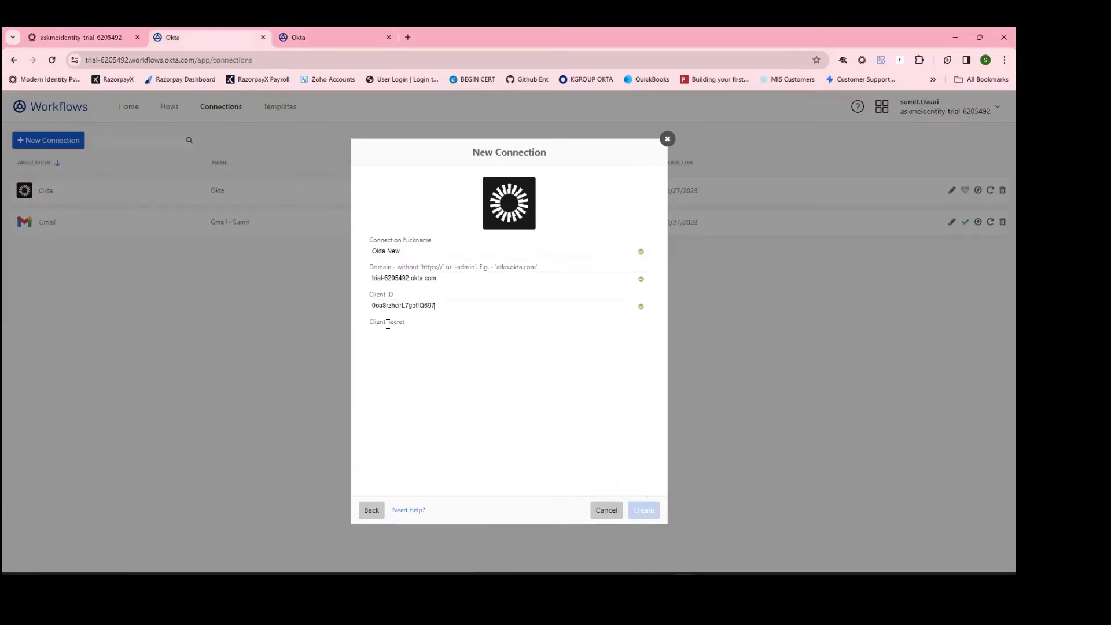
key("ctrl+v")
left_click(645, 509)
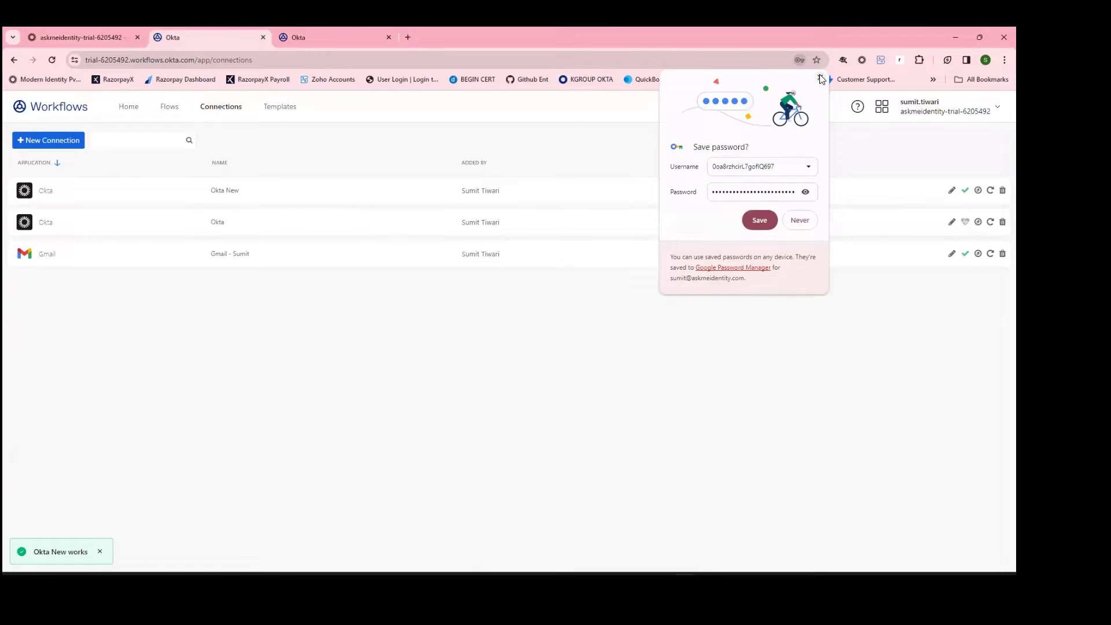
Step: Dismiss the save-password prompt, review the Connections list, and open the Default Folder under Flows
left_click(822, 78)
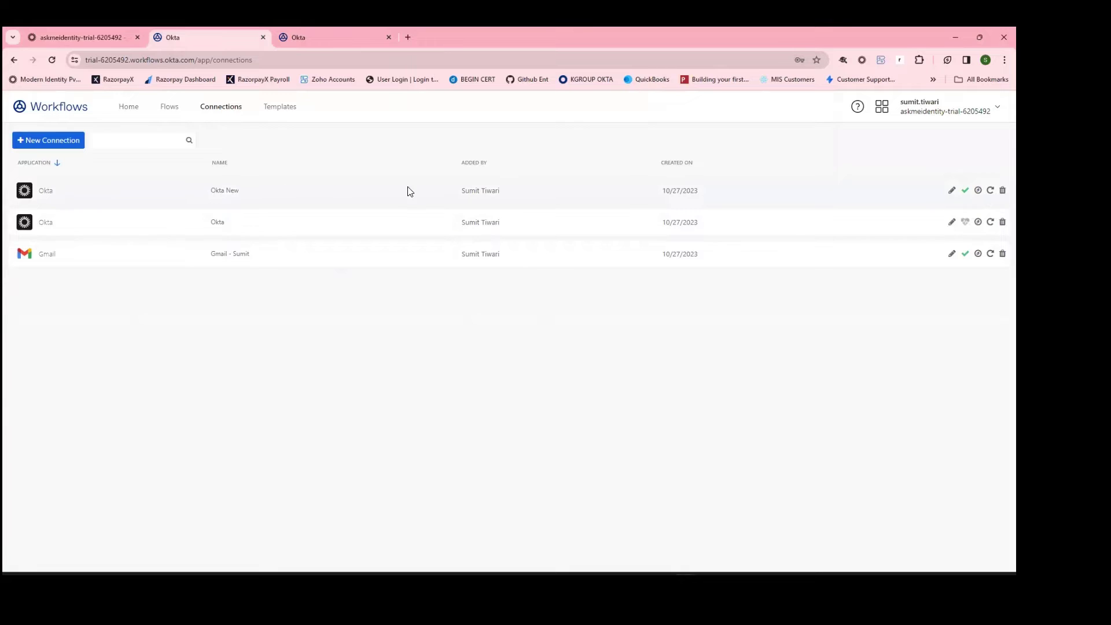
left_click_drag(520, 198, 461, 194)
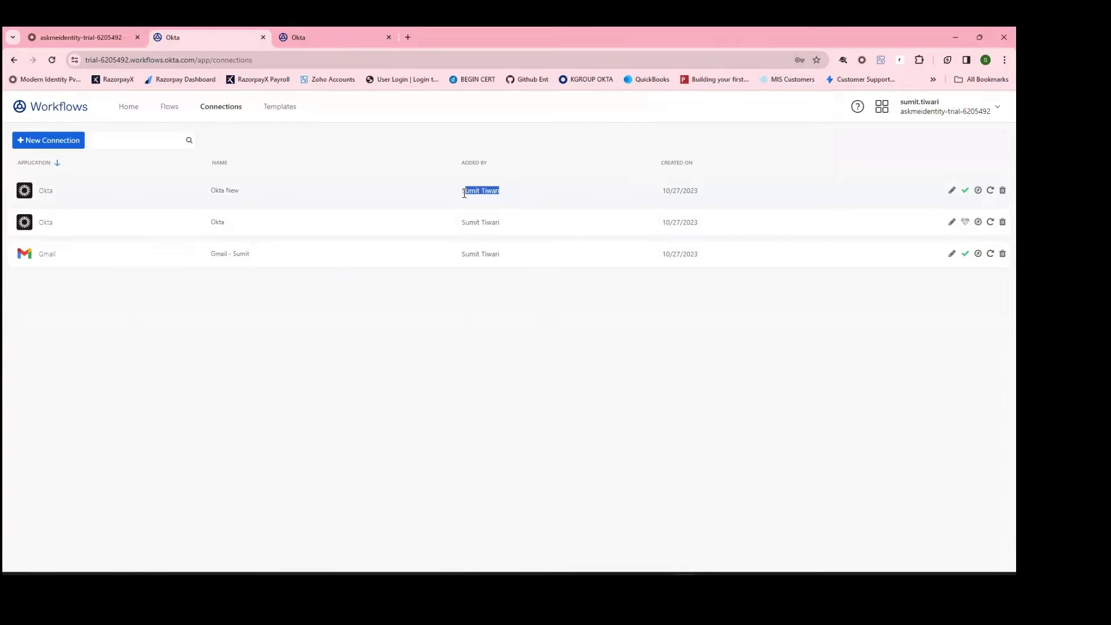
left_click(492, 344)
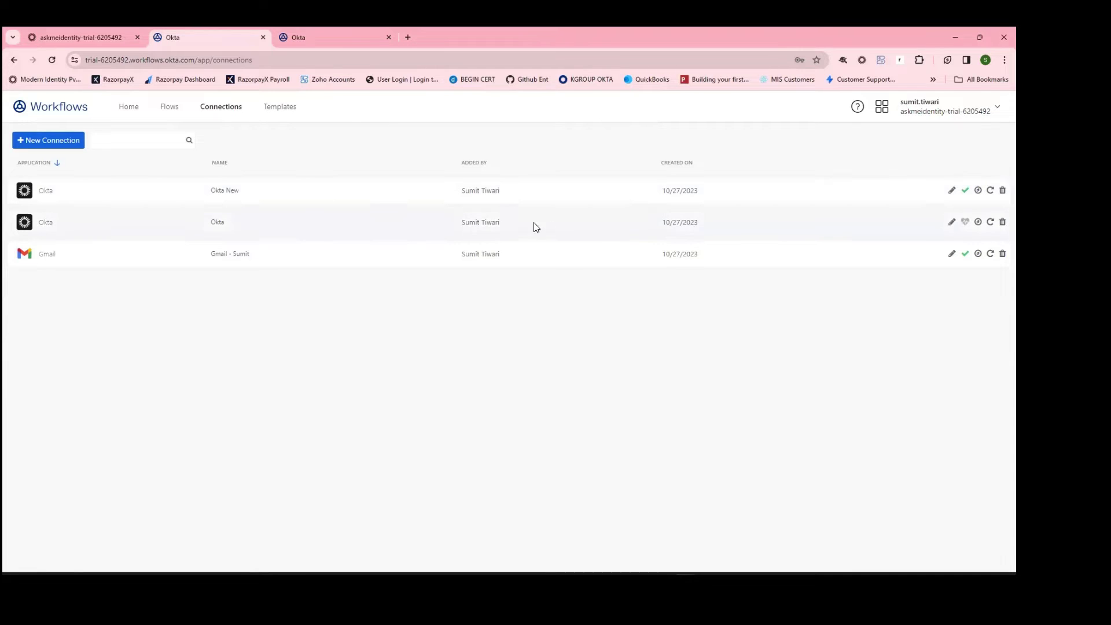
left_click(170, 108)
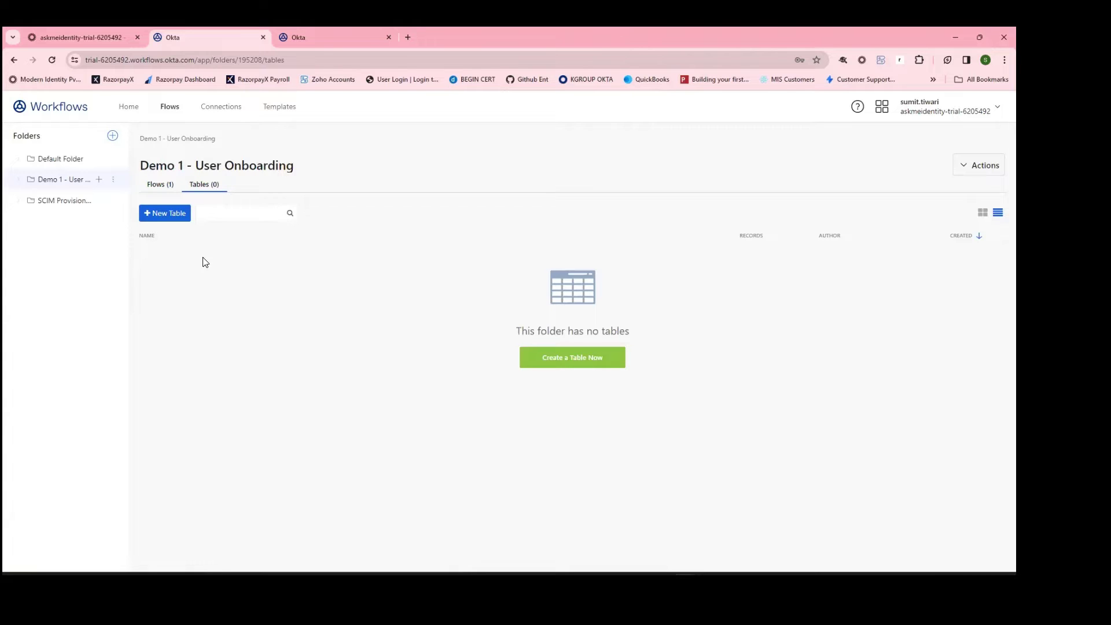
left_click(67, 160)
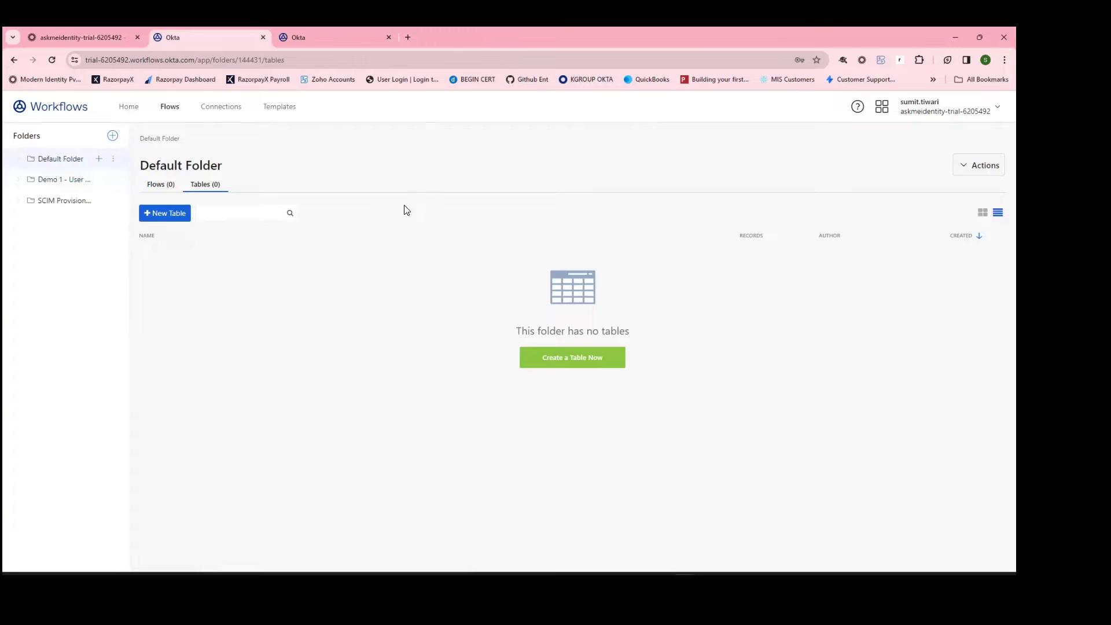
Step: Create a new folder named Okta Webinar and open it
left_click(160, 184)
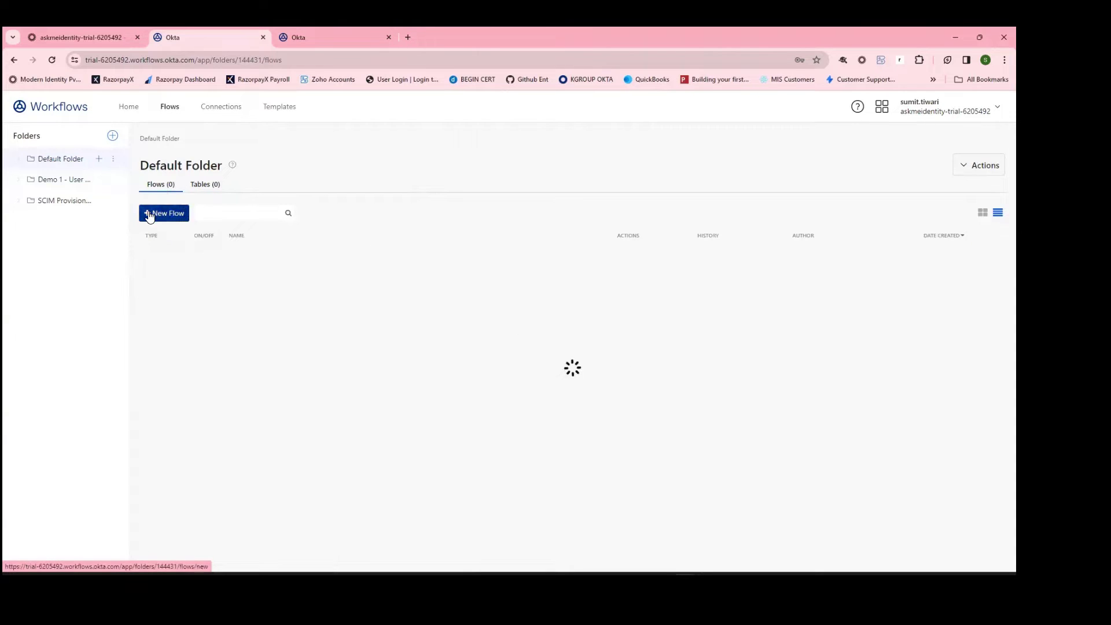
left_click(112, 135)
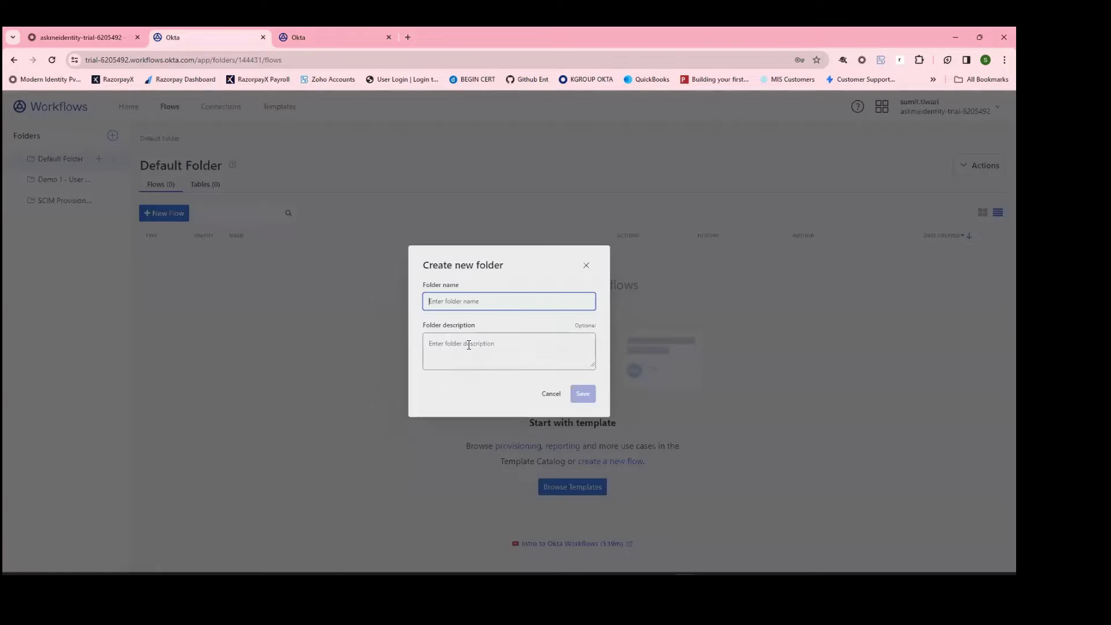
type("Okta Webinar")
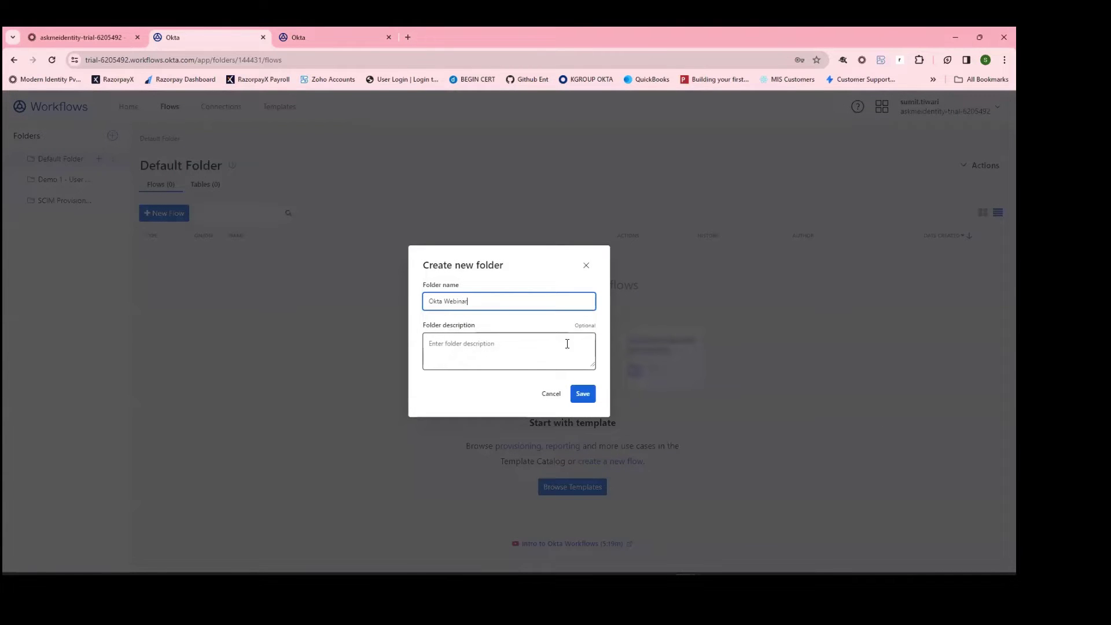
key("Return")
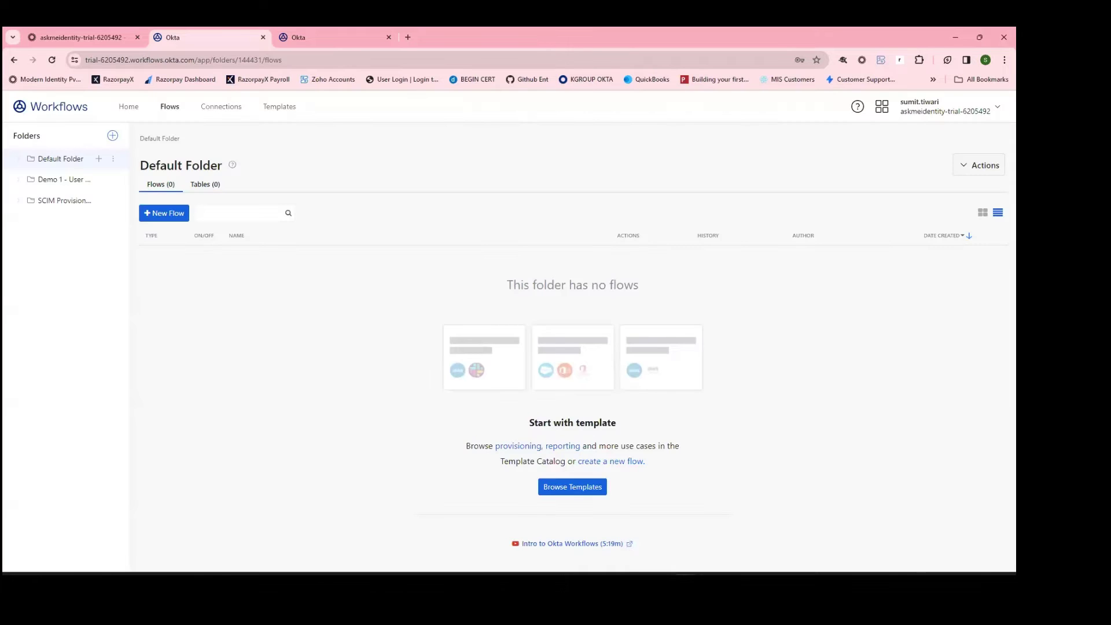
left_click(60, 201)
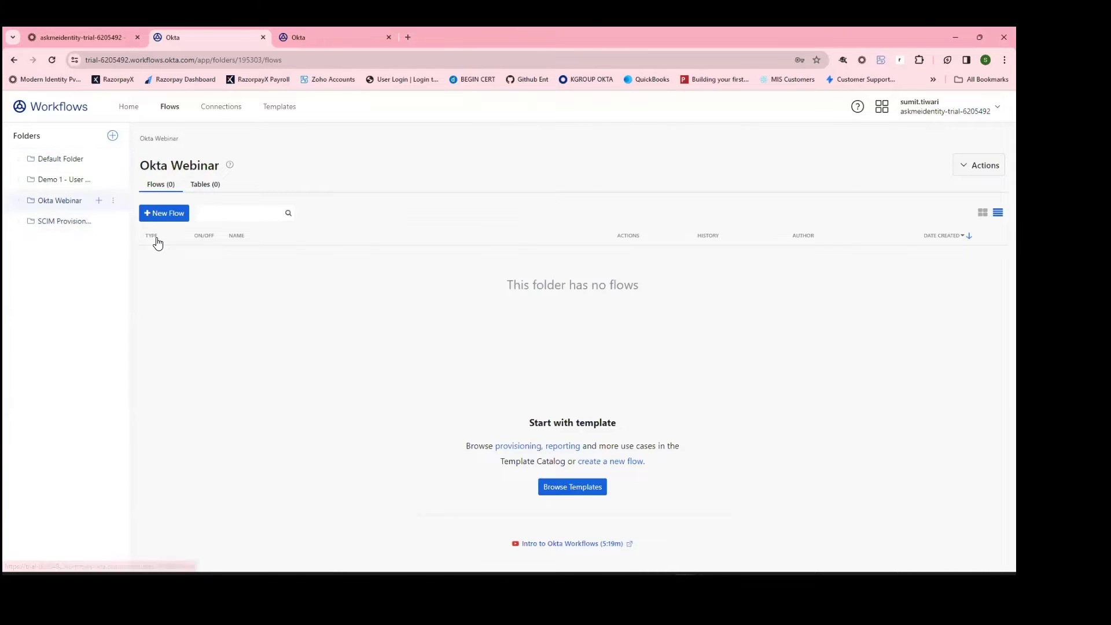
Step: Create a blank new flow inside the Okta Webinar folder
left_click(171, 215)
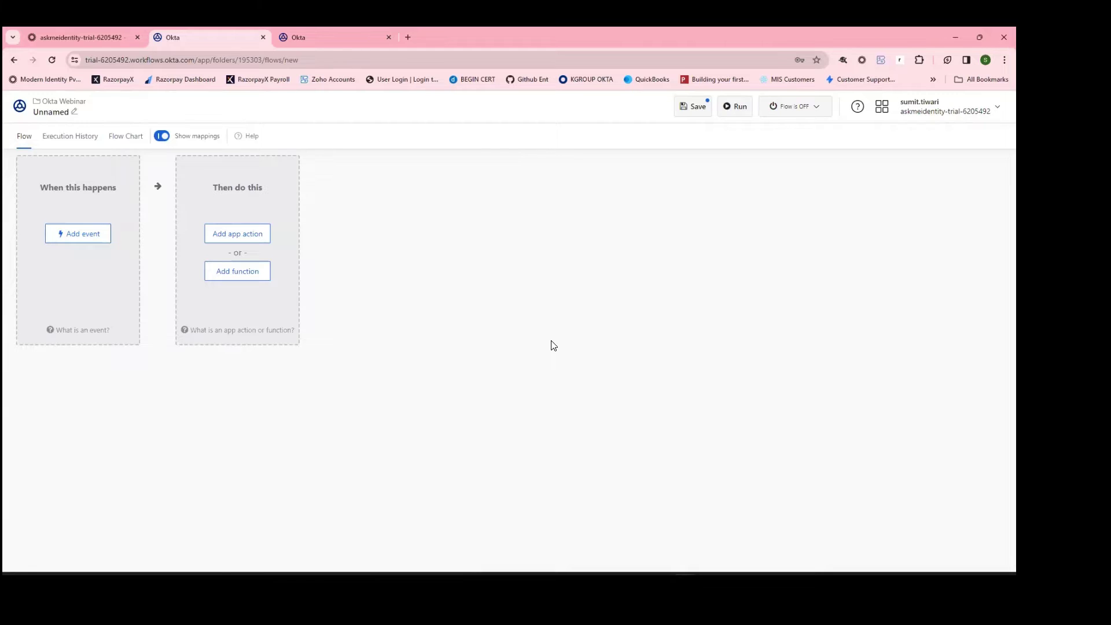
Step: Add an Okta trigger event and search Okta's events for 'user created'
left_click(88, 238)
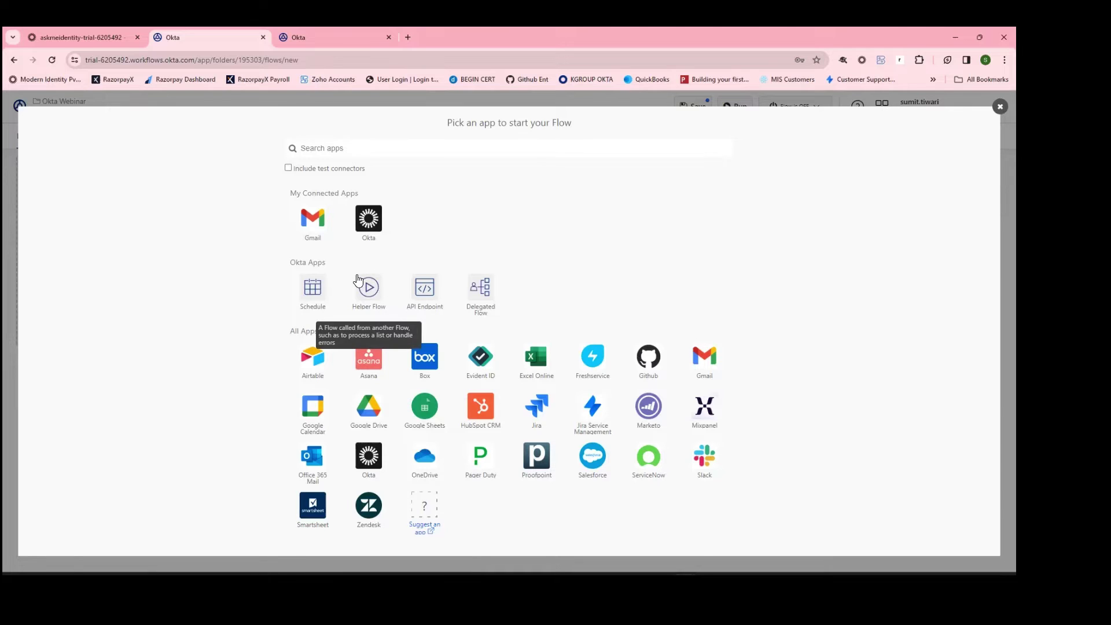
left_click(368, 221)
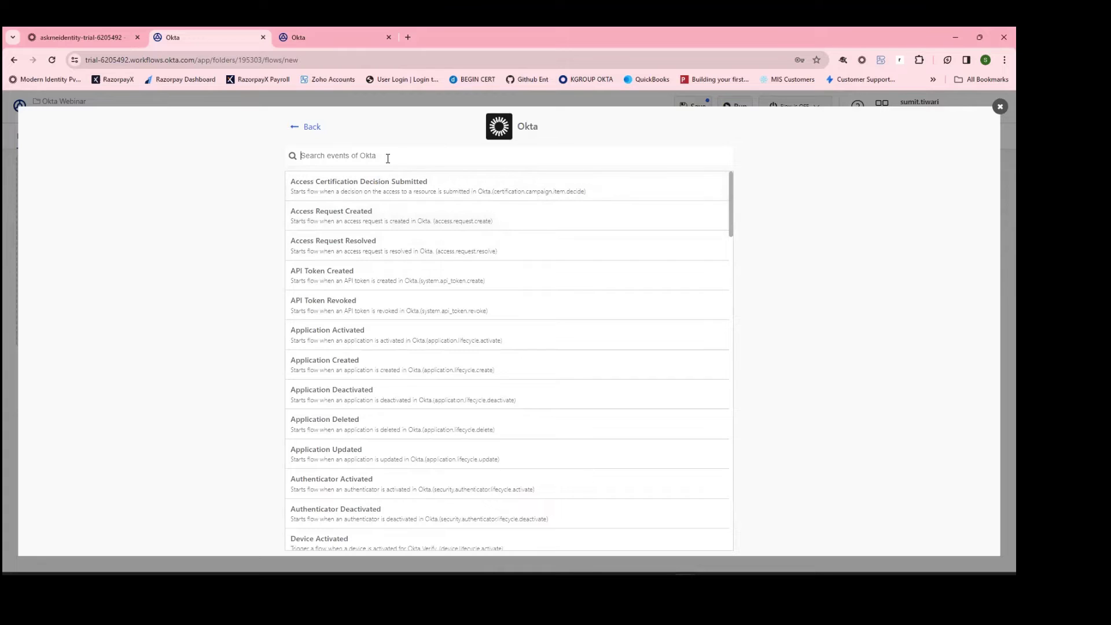
type("user ")
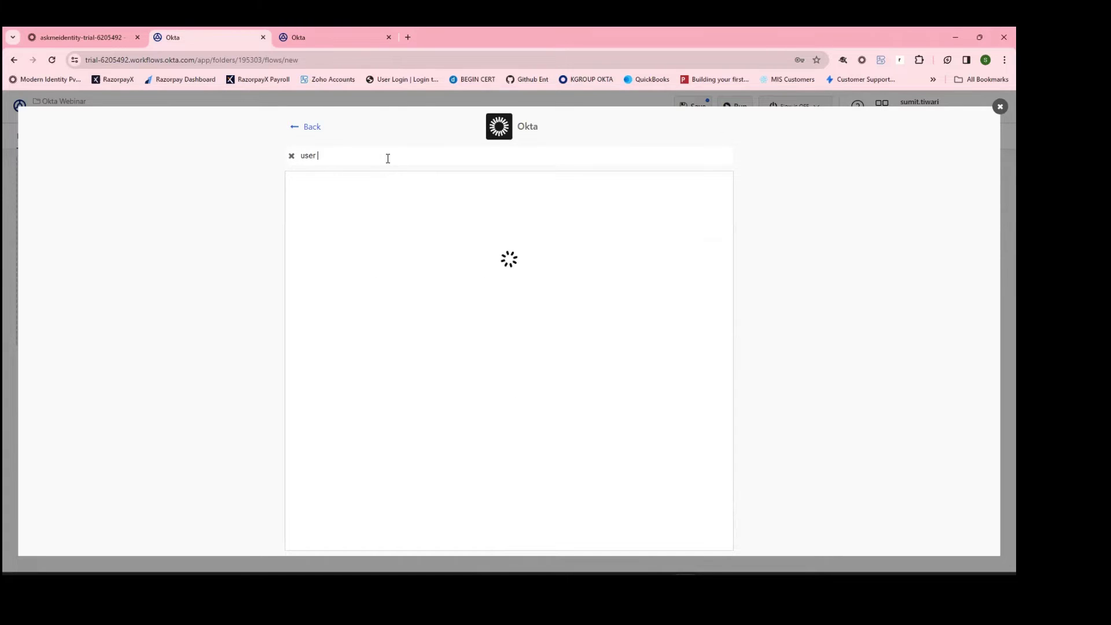
type("created")
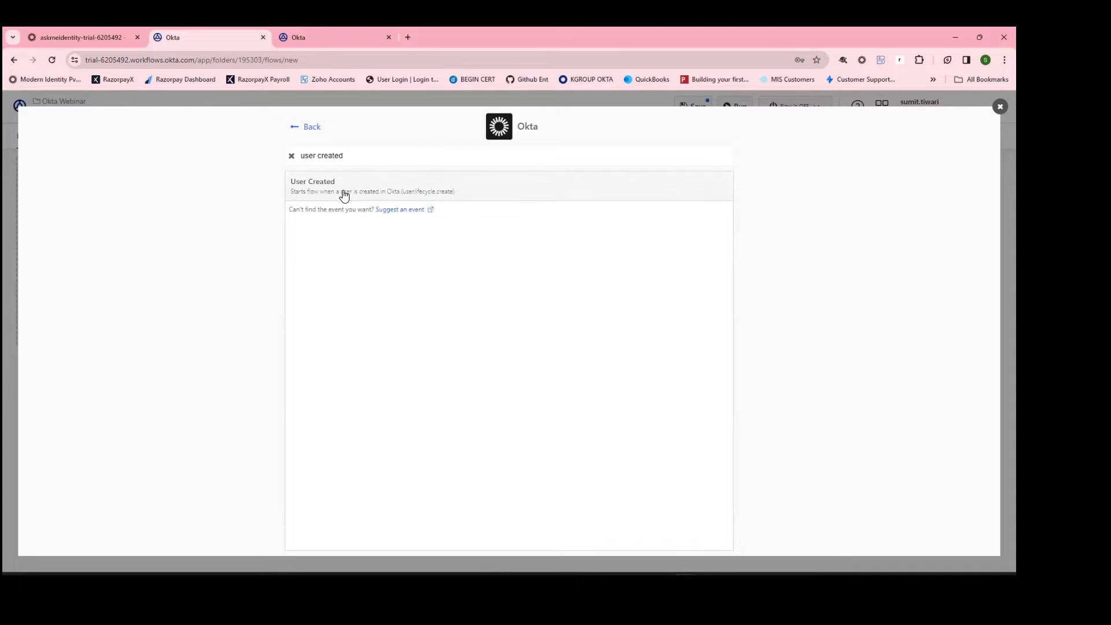
Step: Set Okta User Created as the trigger and review outputs like Event ID, Admin and Okta User
left_click(389, 182)
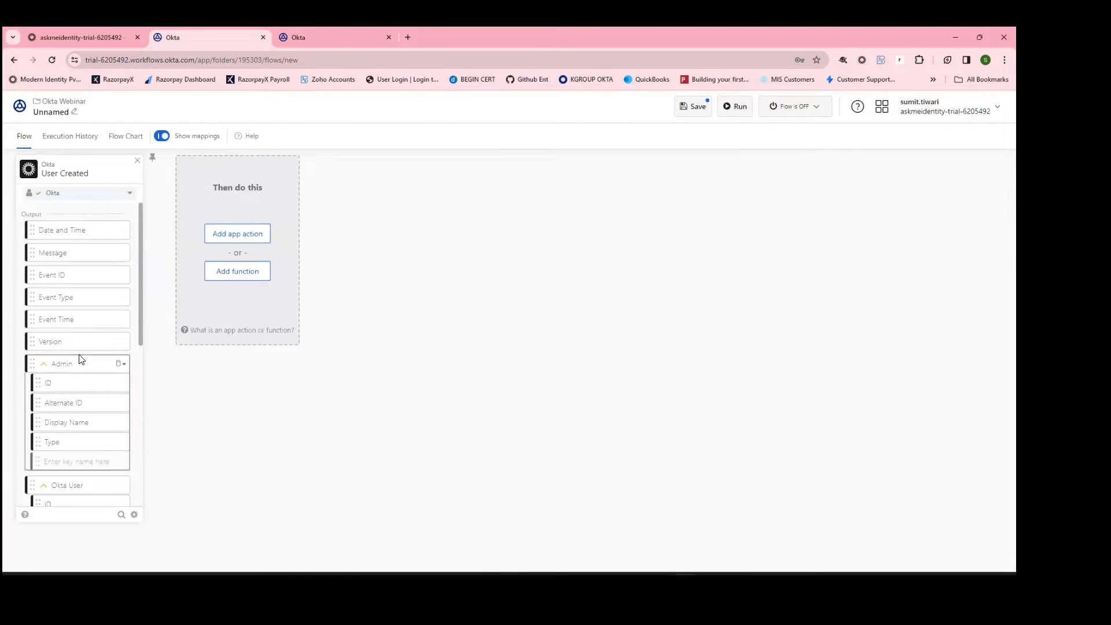
scroll(99, 339, "down", 1)
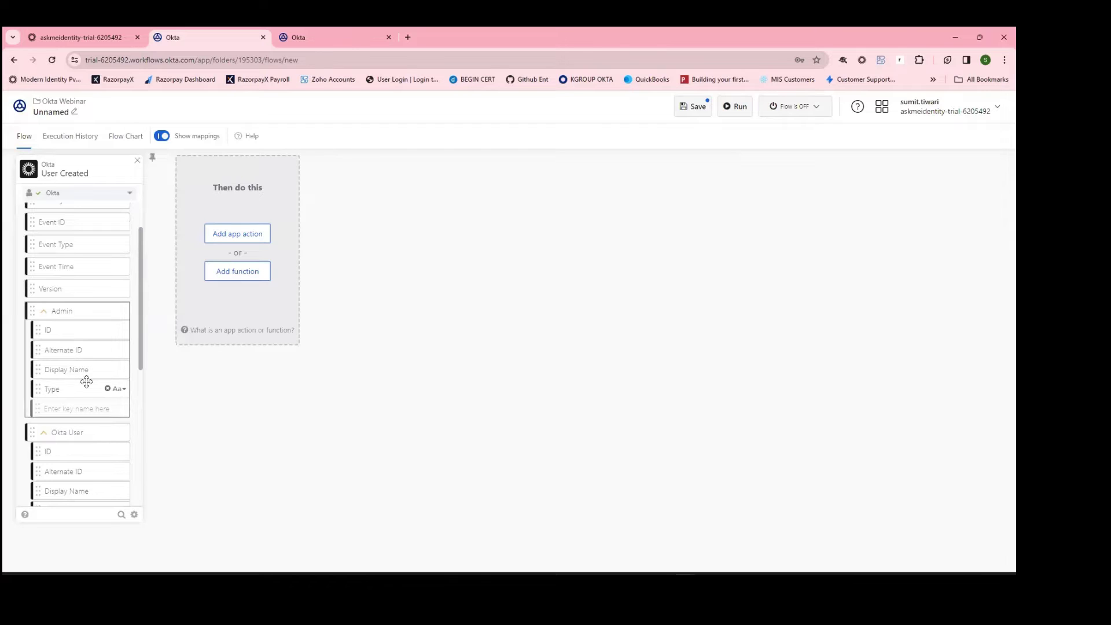
scroll(86, 380, "down", 2)
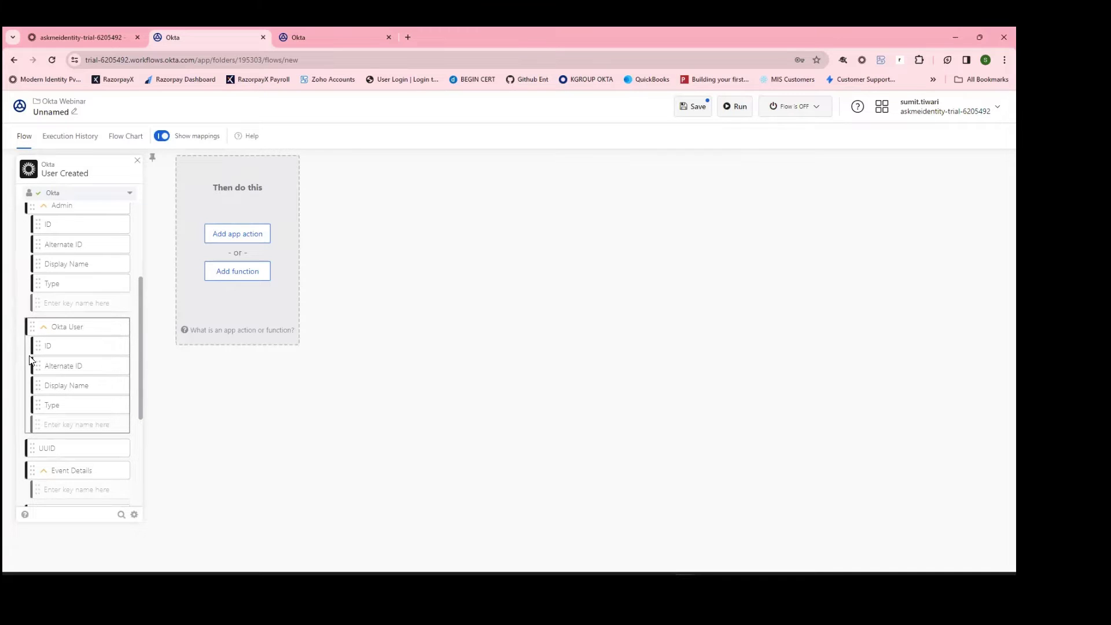
scroll(57, 345, "down", 2)
scroll(67, 381, "down", 1)
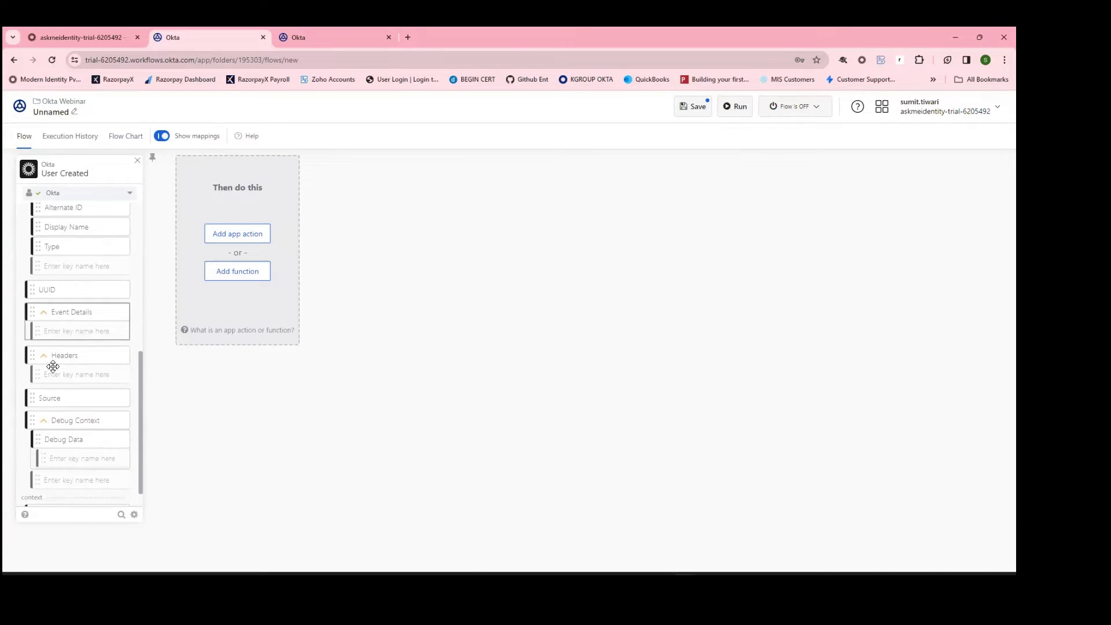
scroll(86, 421, "up", 3)
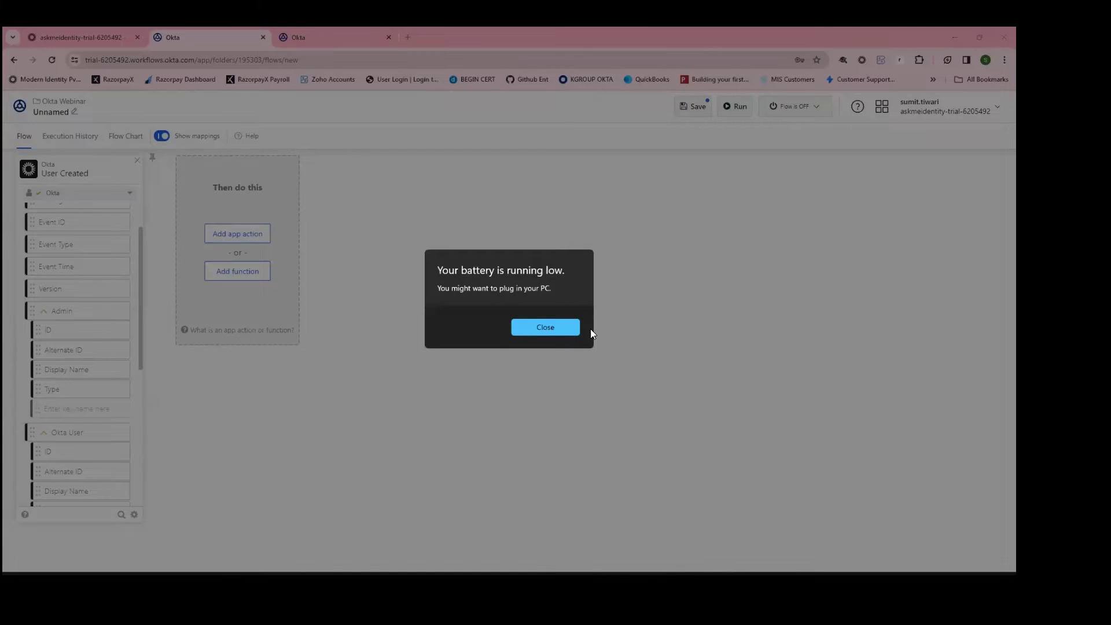
left_click(559, 328)
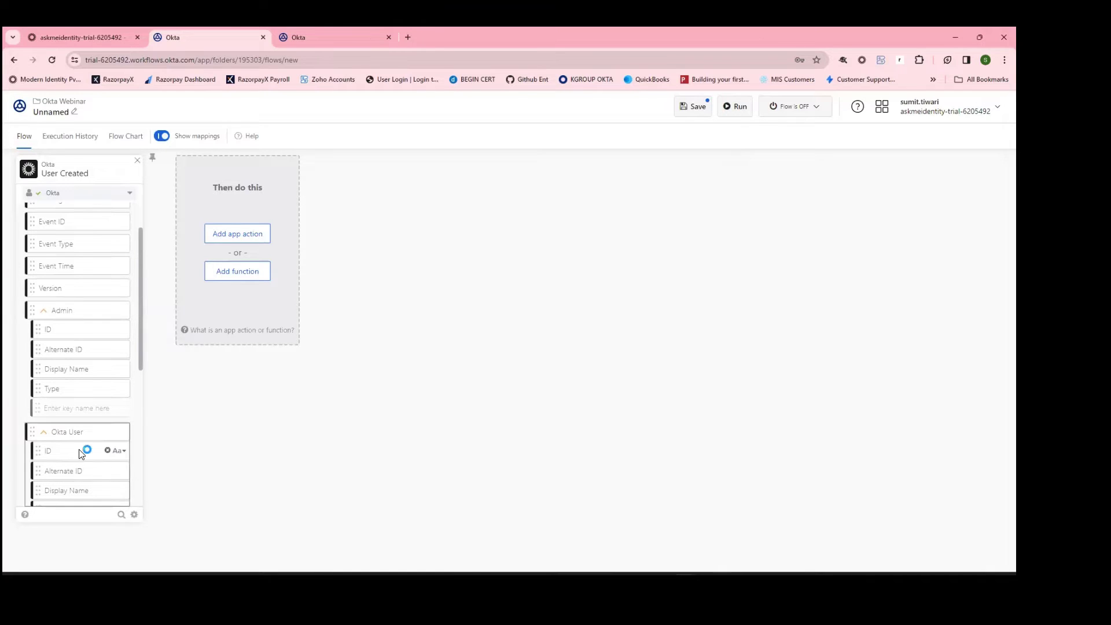
scroll(84, 447, "down", 1)
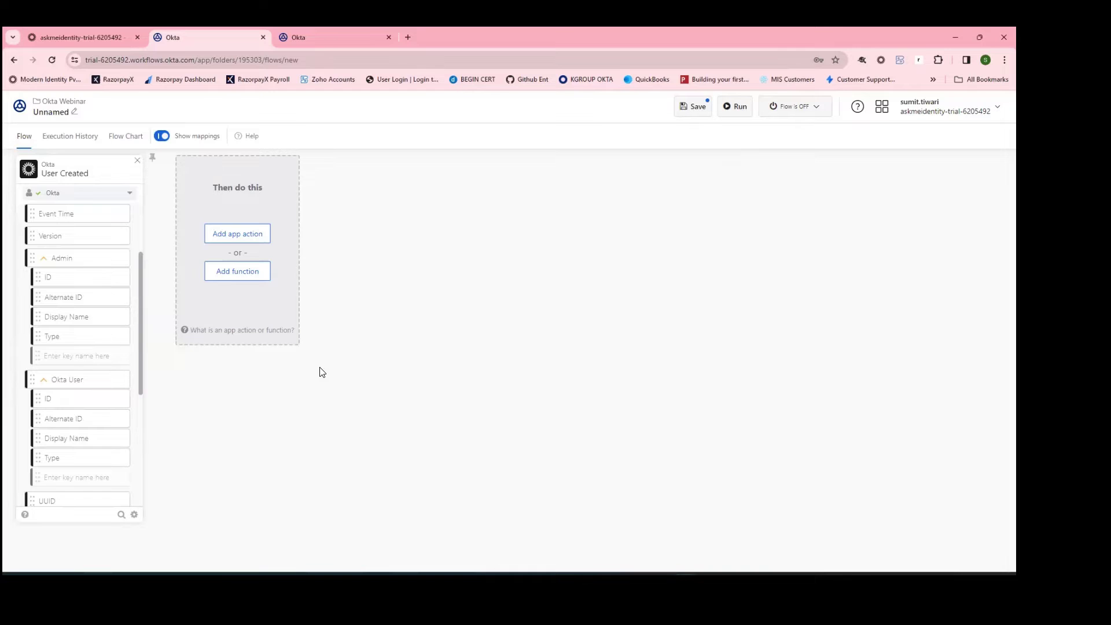
Step: In the Admin Console's Profile Editor, open the default user profile and start a new attribute
left_click(112, 37)
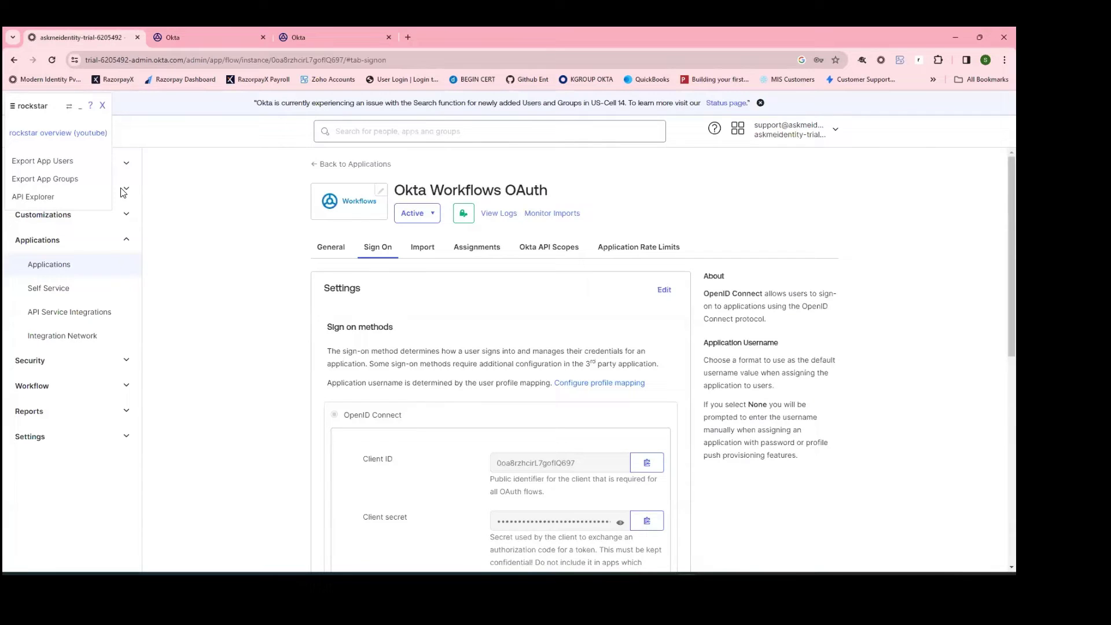
left_click(103, 107)
left_click(83, 186)
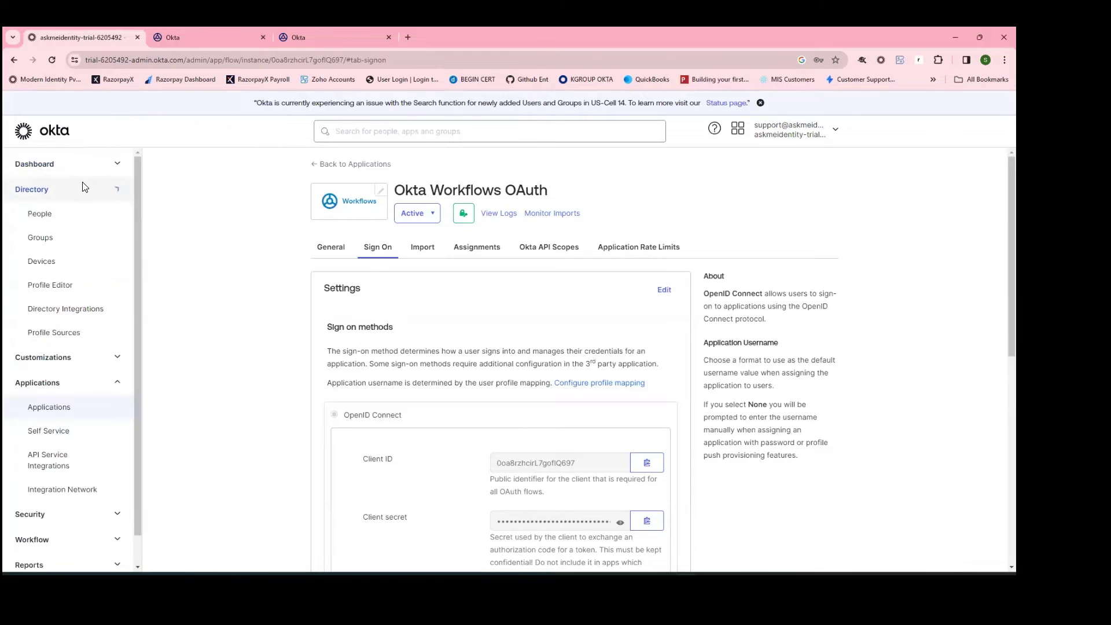
left_click(49, 284)
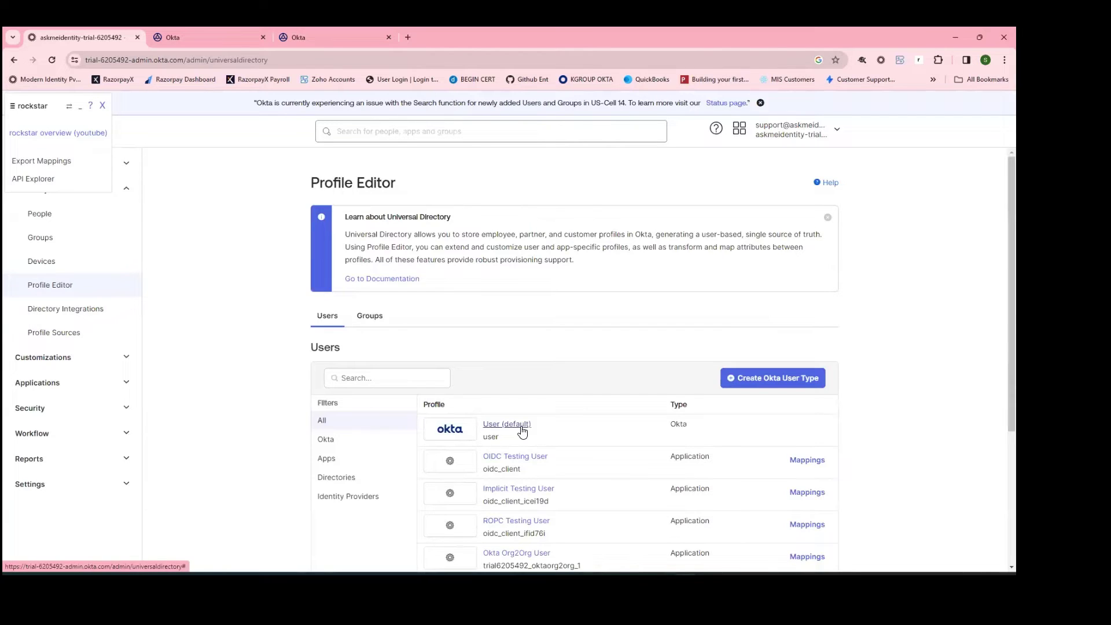
left_click(522, 428)
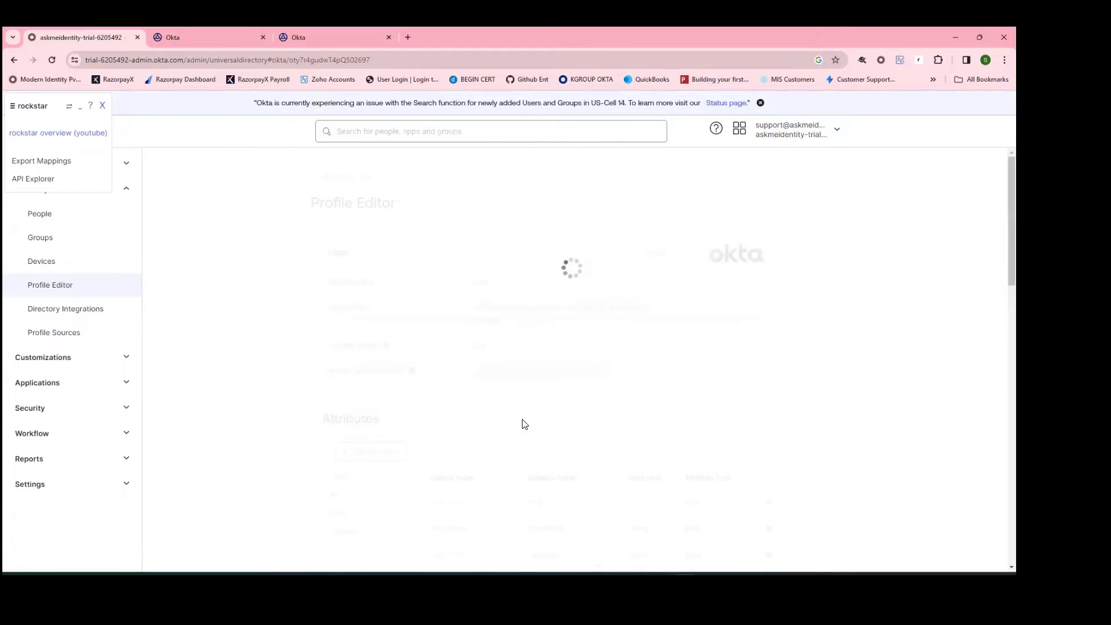
scroll(362, 345, "down", 2)
left_click(367, 345)
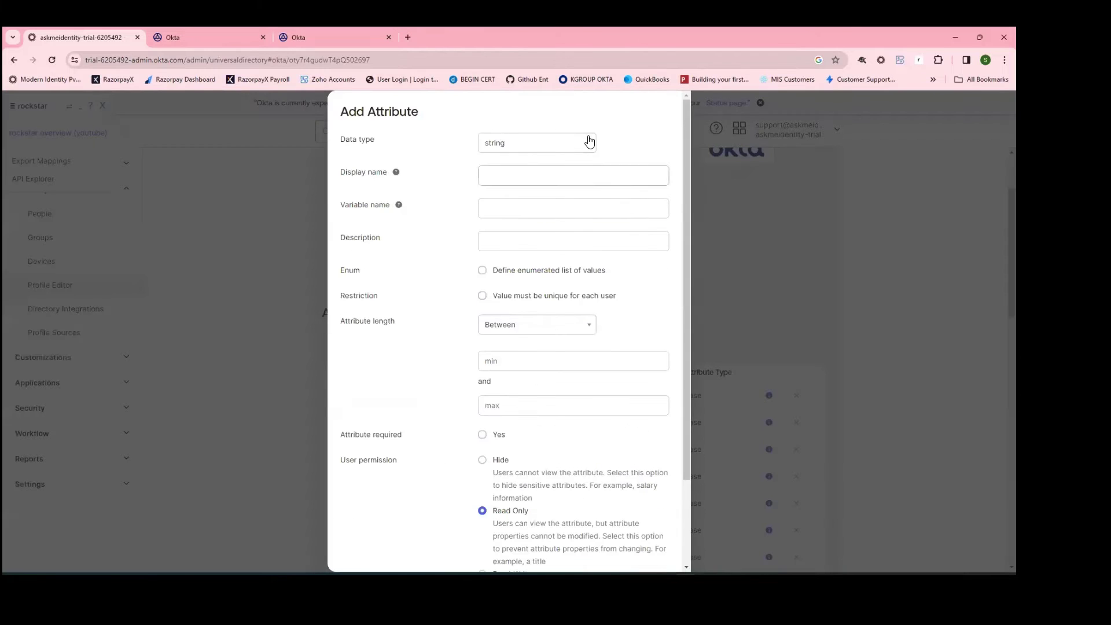
Step: Give the attribute the display name and variable name 'uniqueuserid'
left_click(525, 169)
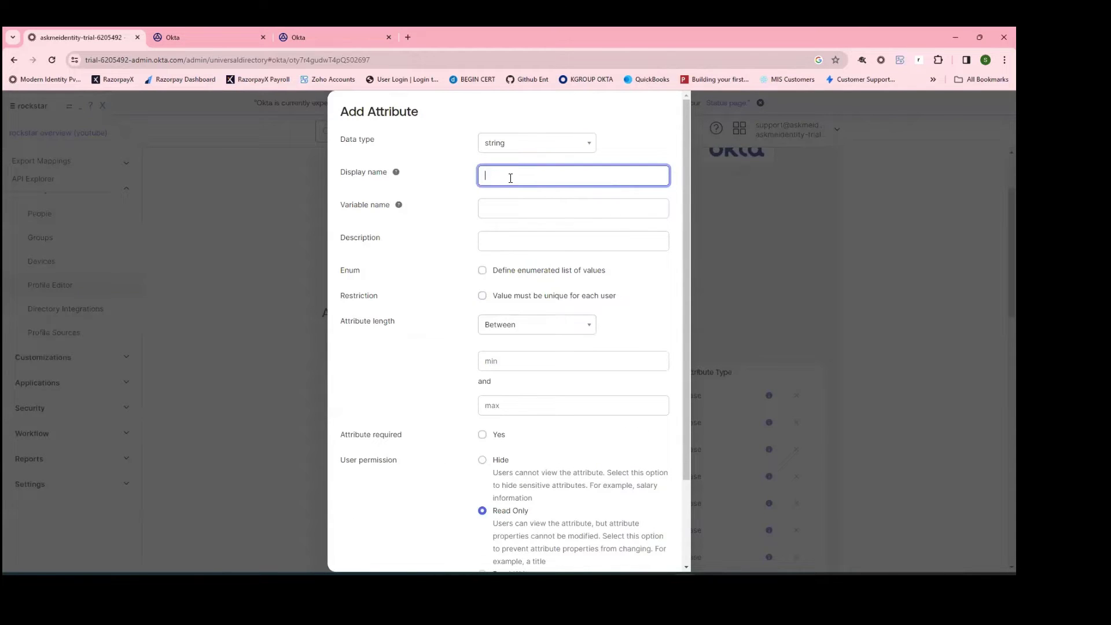
type("userid")
key("ctrl+a")
type("uniqueuserid")
key("ctrl+a")
key("ctrl+c")
left_click(551, 209)
key("ctrl+v")
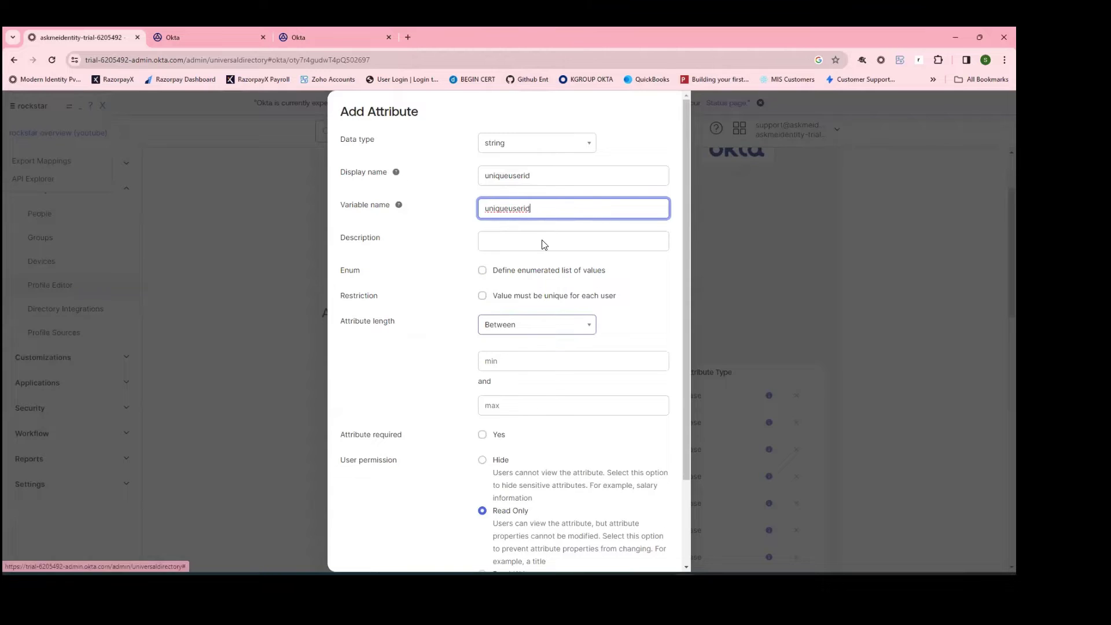
left_click_drag(548, 208, 424, 204)
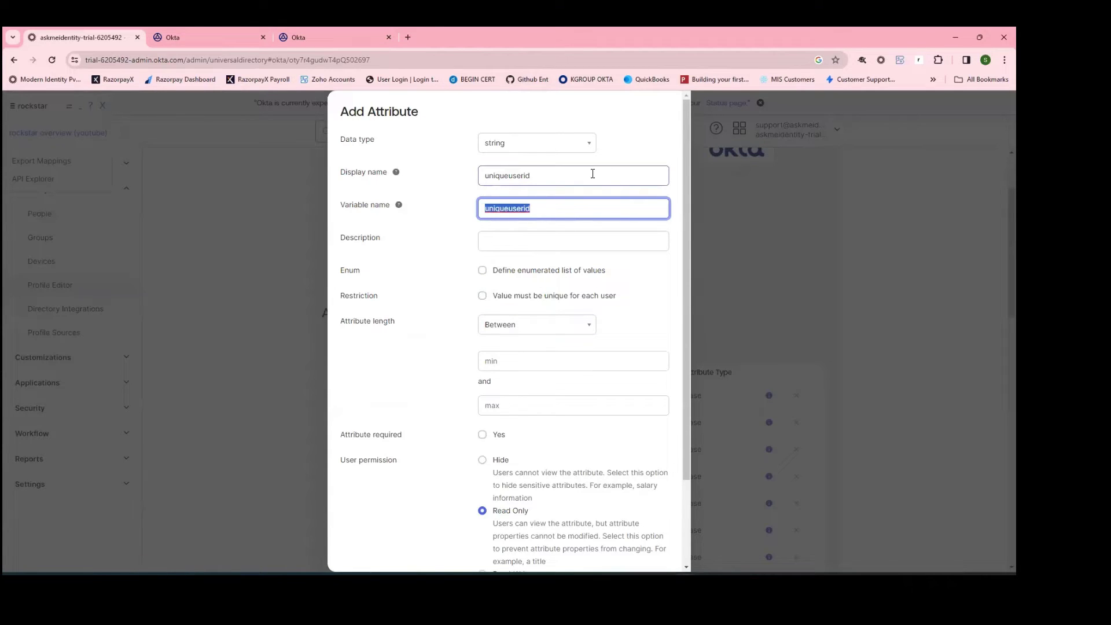
key("shift+Tab")
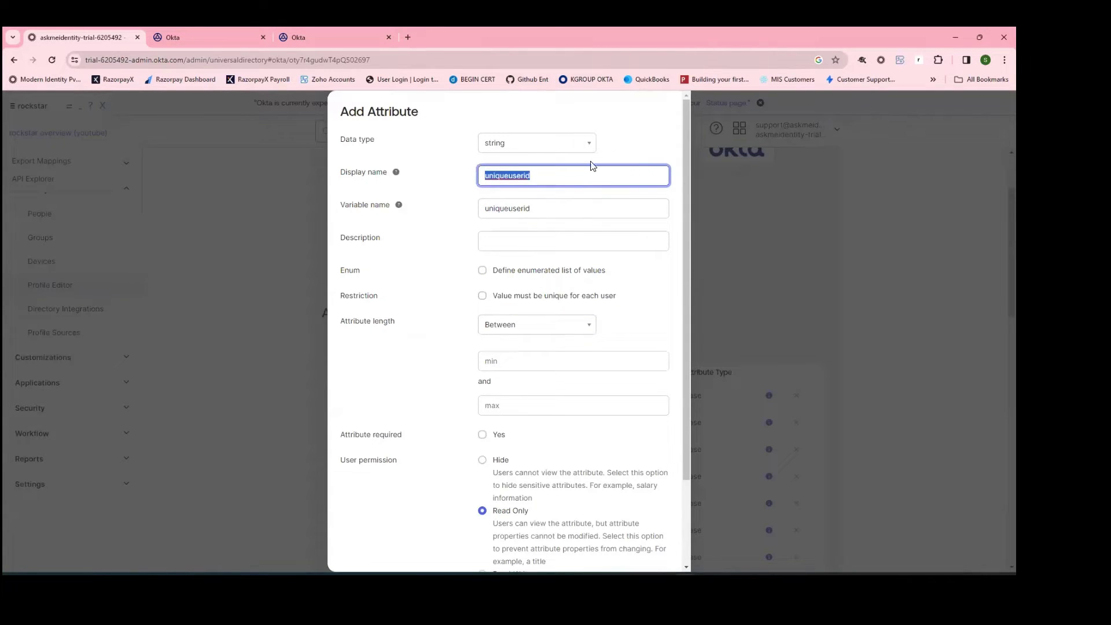
left_click(621, 138)
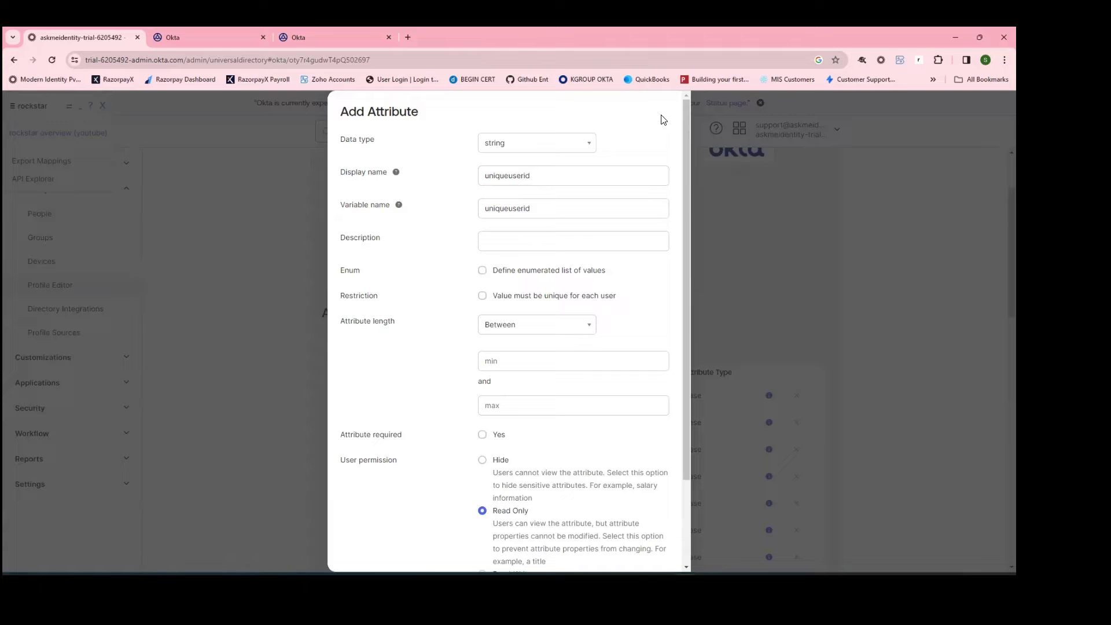
left_click(606, 217)
scroll(397, 277, "down", 3)
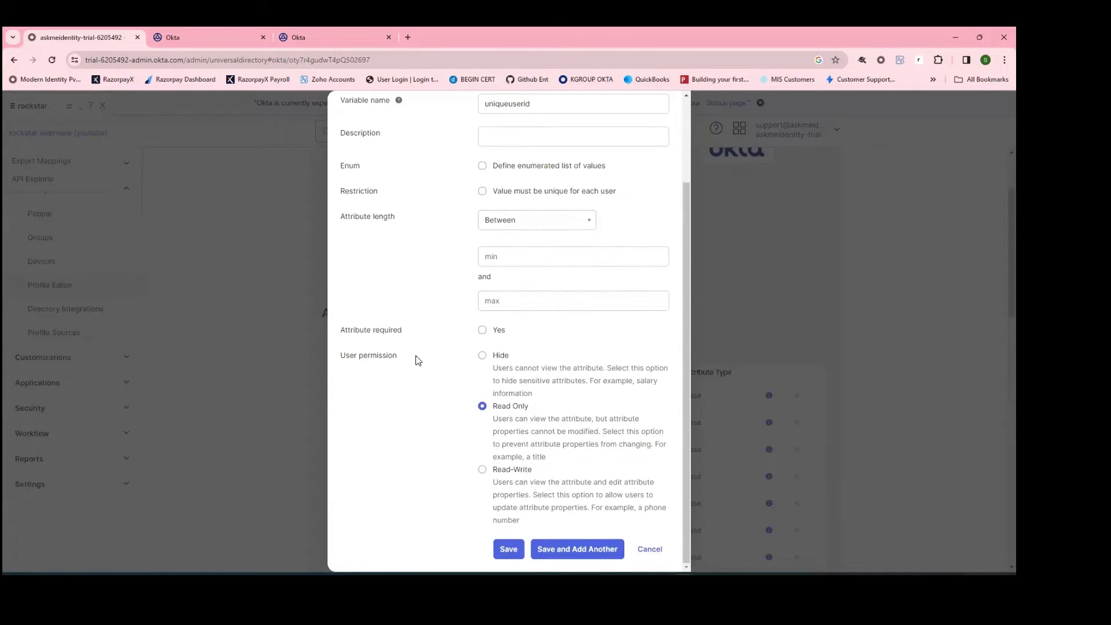
Step: Save the uniqueuserid attribute and locate it in the profile's attribute list
left_click(508, 548)
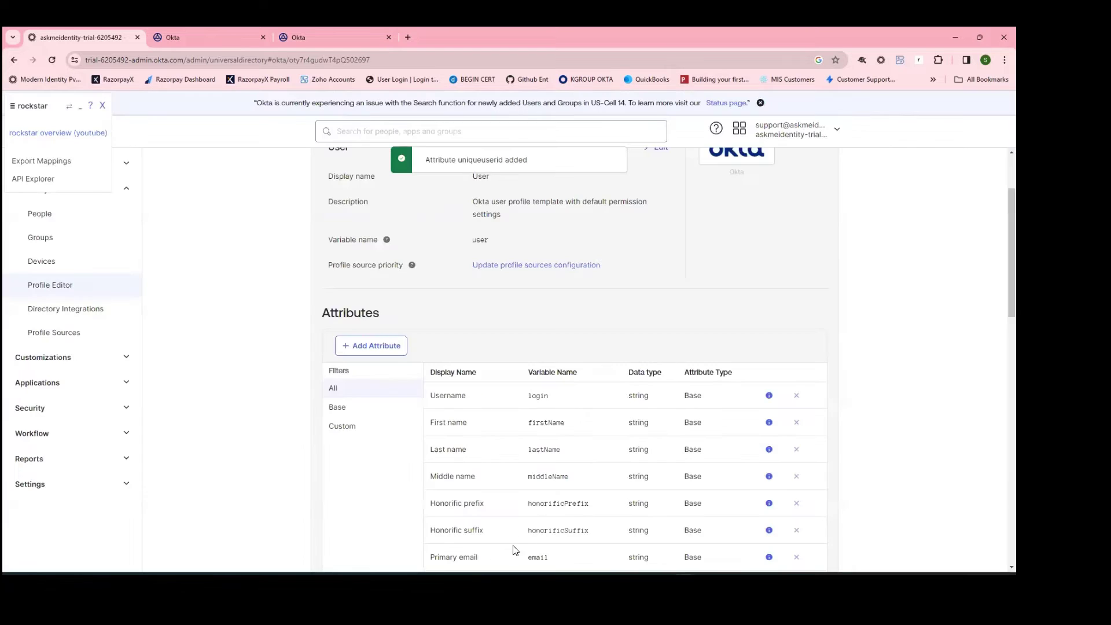
scroll(526, 451, "down", 10)
scroll(525, 451, "down", 4)
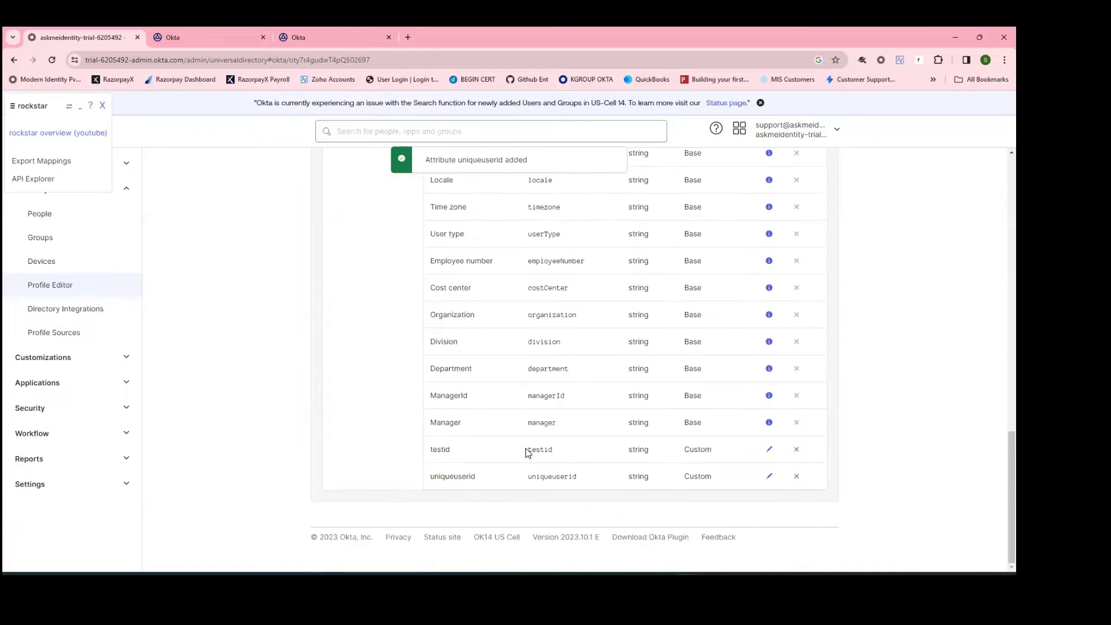
double_click(440, 476)
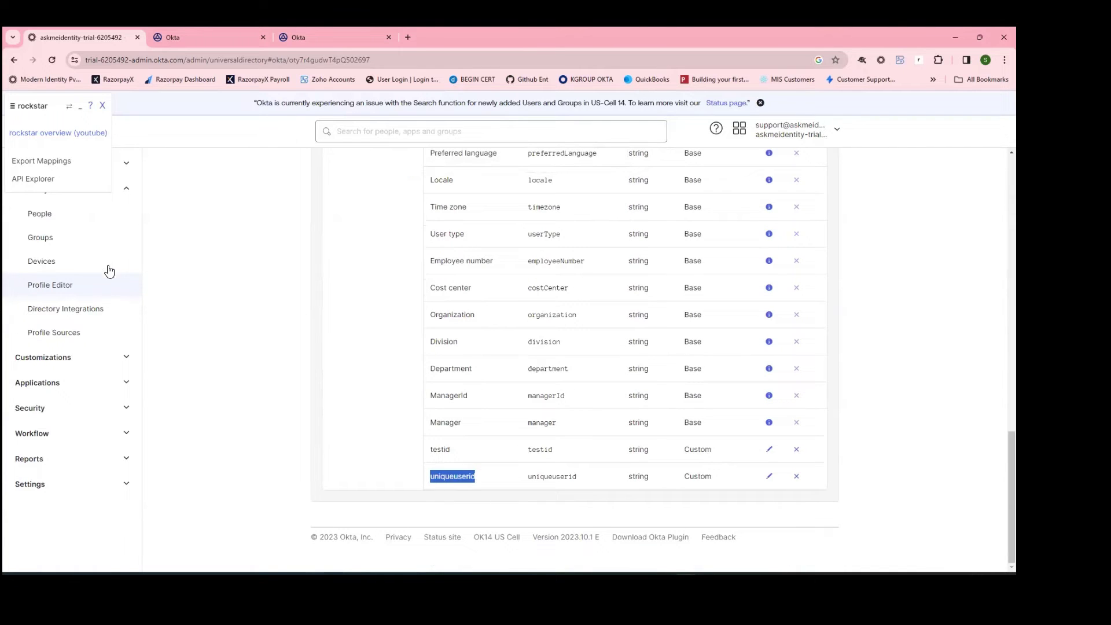
Step: Check the test user's Profile tab, where uniqueuserid has no value yet
left_click(72, 222)
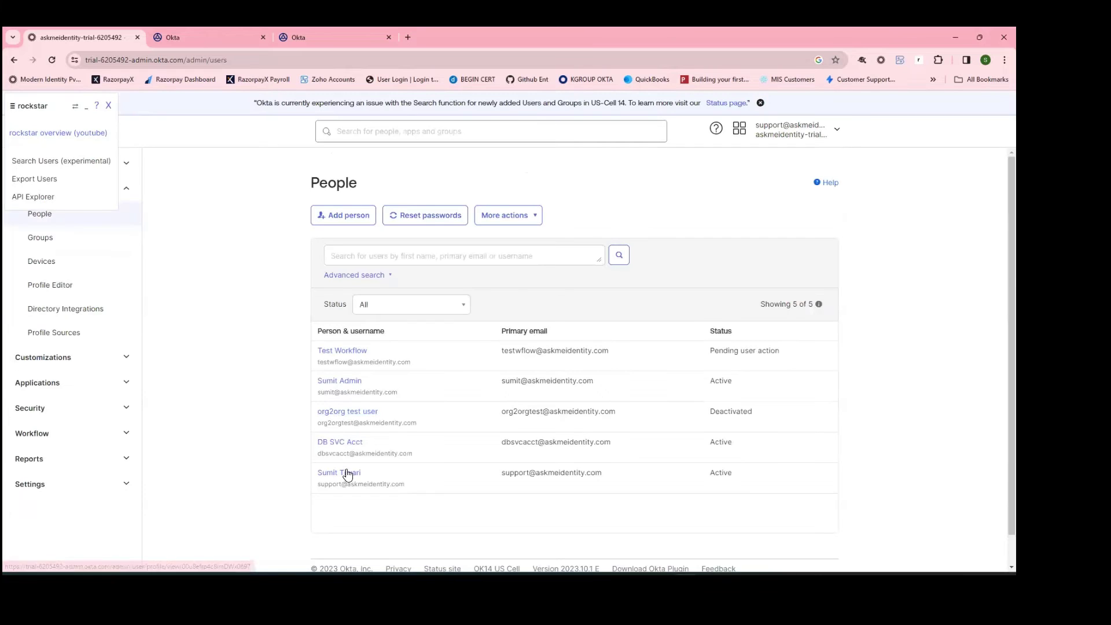
left_click(344, 350)
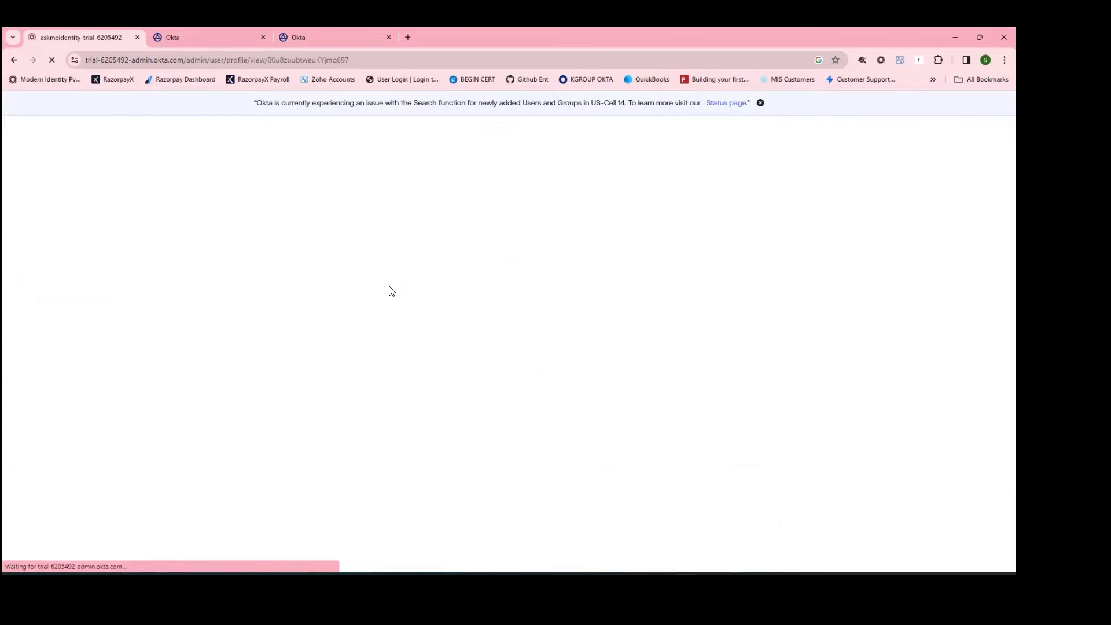
left_click(433, 280)
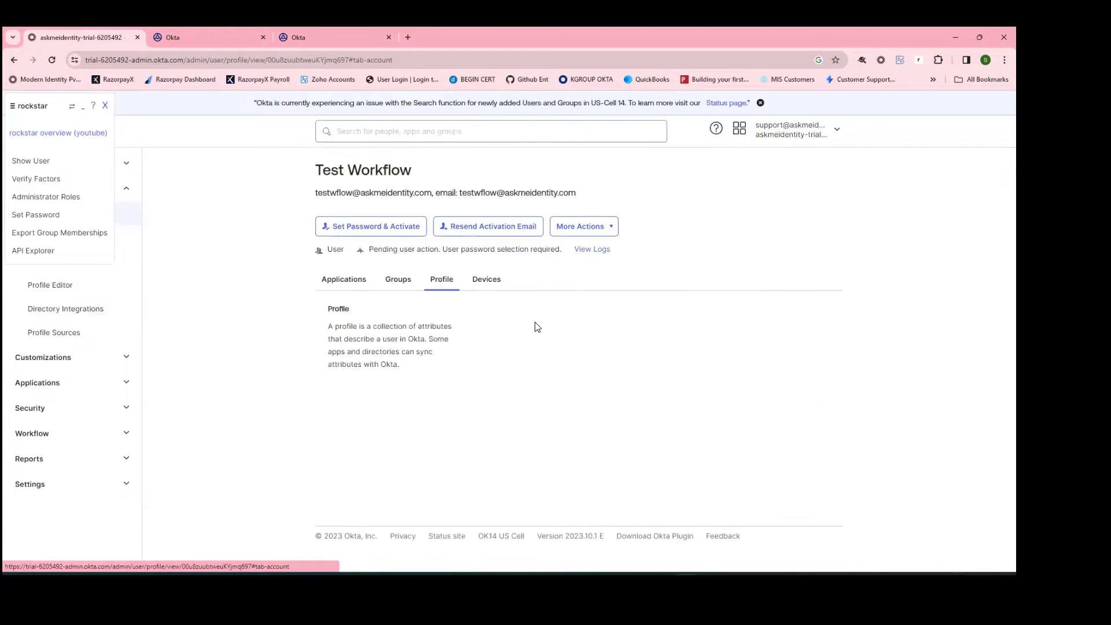
scroll(533, 327, "down", 10)
scroll(532, 376, "down", 8)
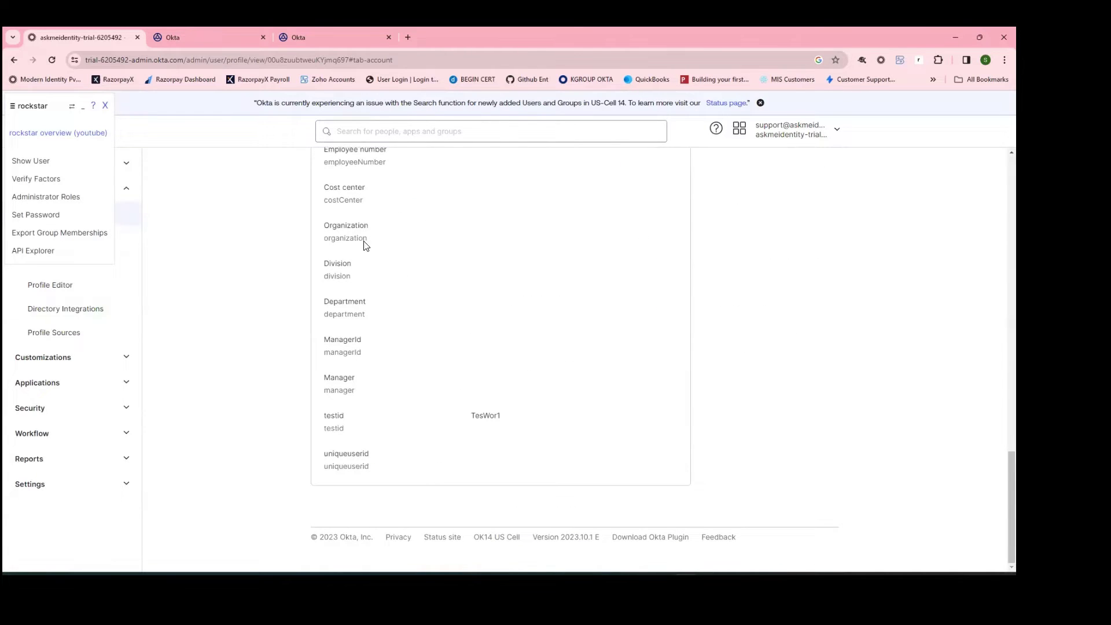
left_click(215, 37)
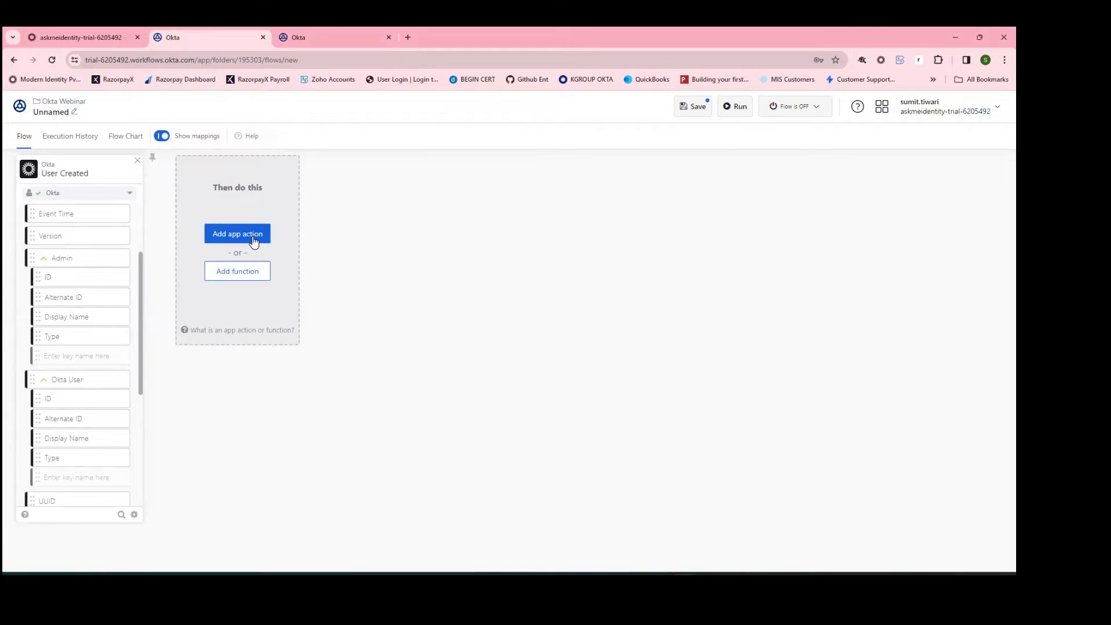
Step: Add the Okta Read User action after the User Created trigger
left_click(252, 238)
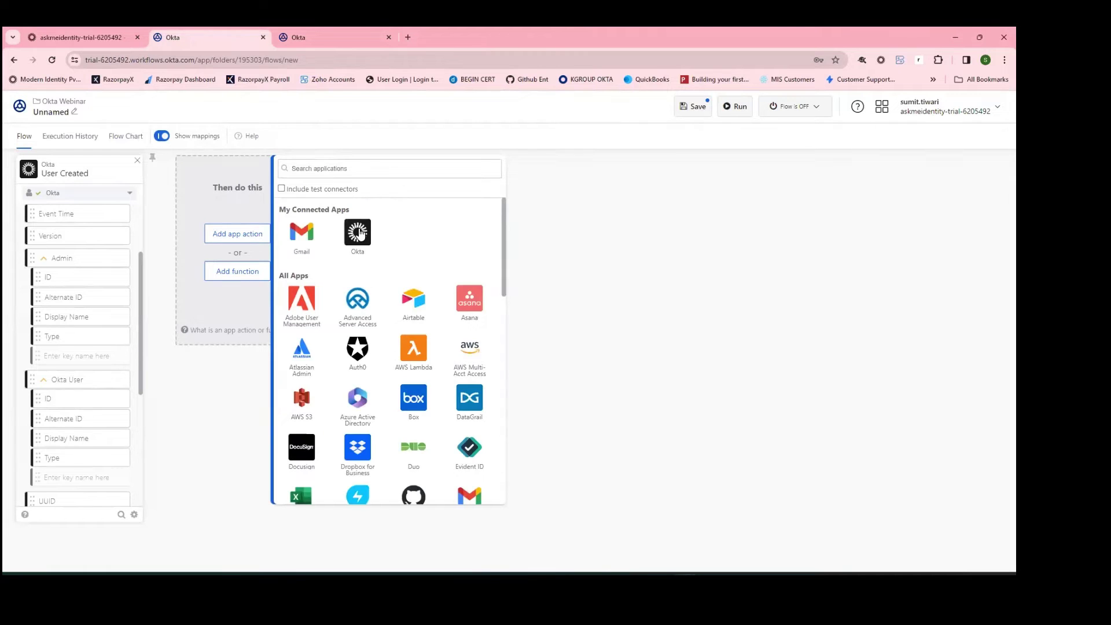
left_click(358, 230)
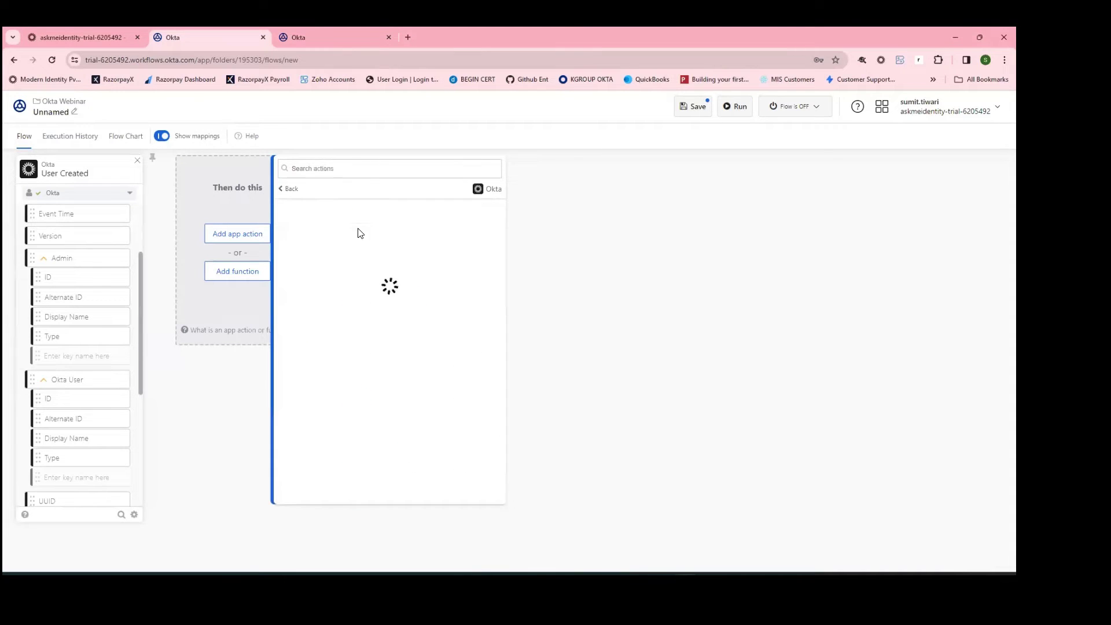
left_click(343, 169)
type("Read")
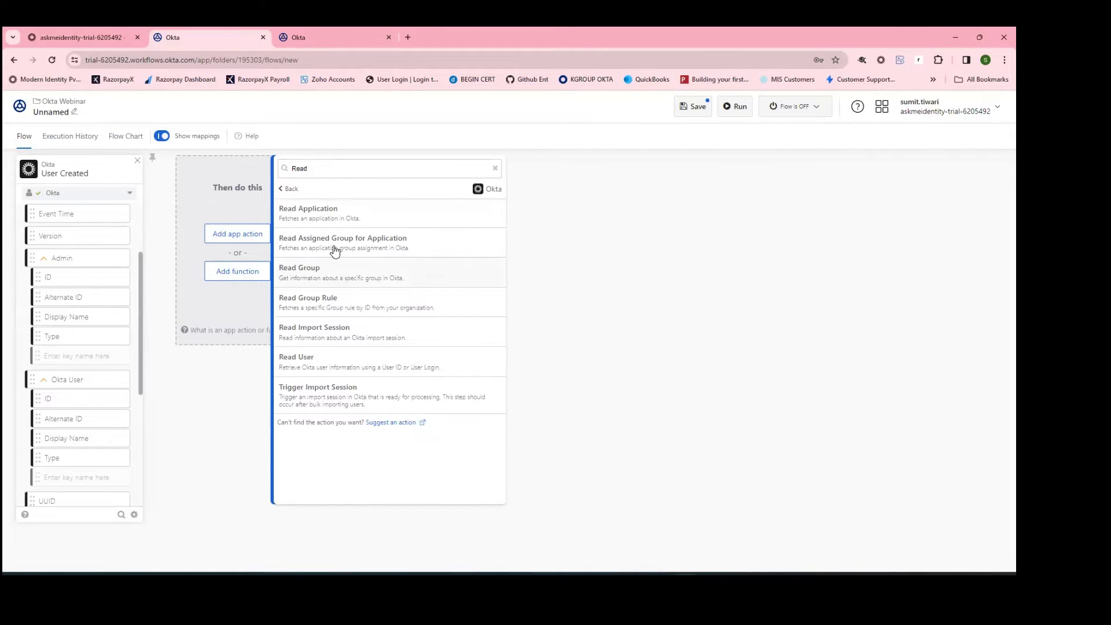
left_click(356, 364)
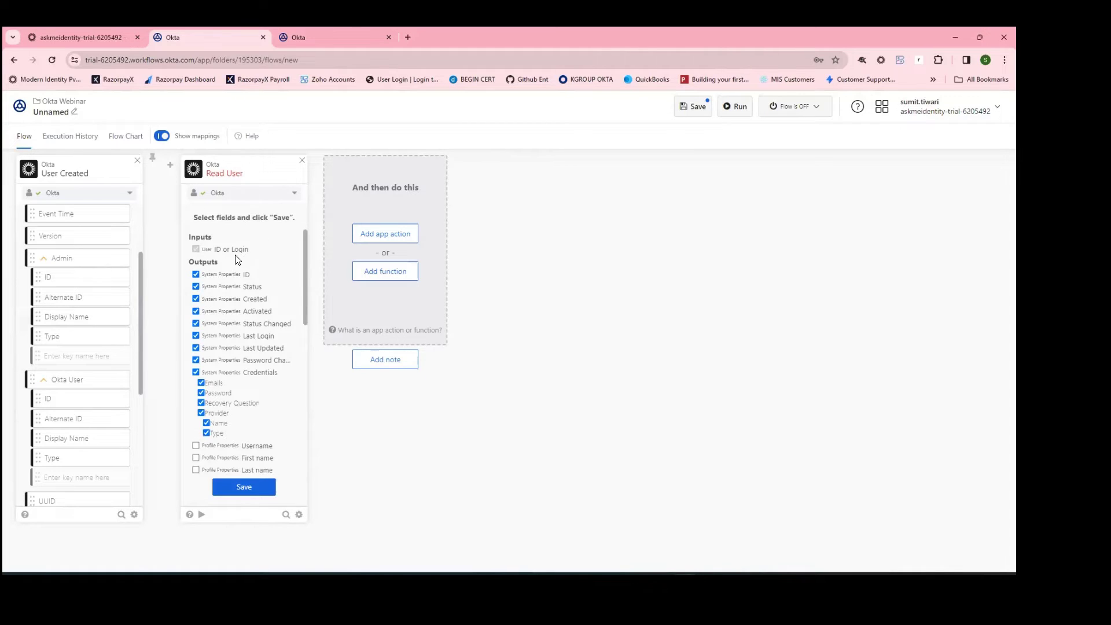
Step: Untick every Read User system-property output, tick First name and Last name, and save
left_click(196, 286)
left_click(196, 312)
left_click(195, 323)
left_click(195, 336)
left_click(196, 348)
left_click(195, 360)
left_click(195, 372)
scroll(202, 383, "down", 1)
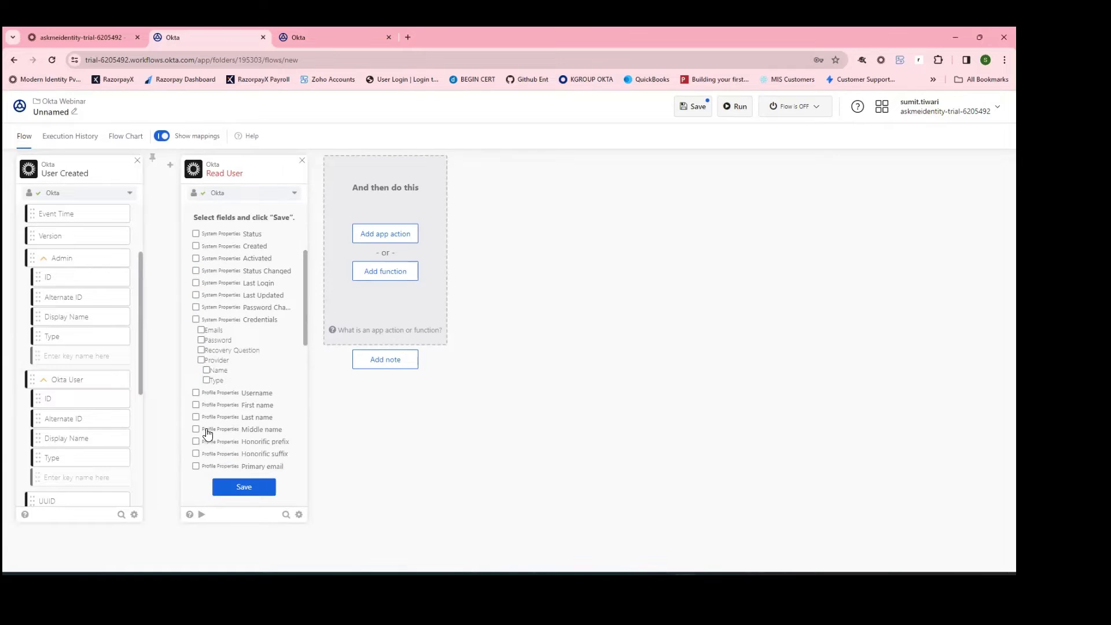
left_click(195, 404)
left_click(196, 417)
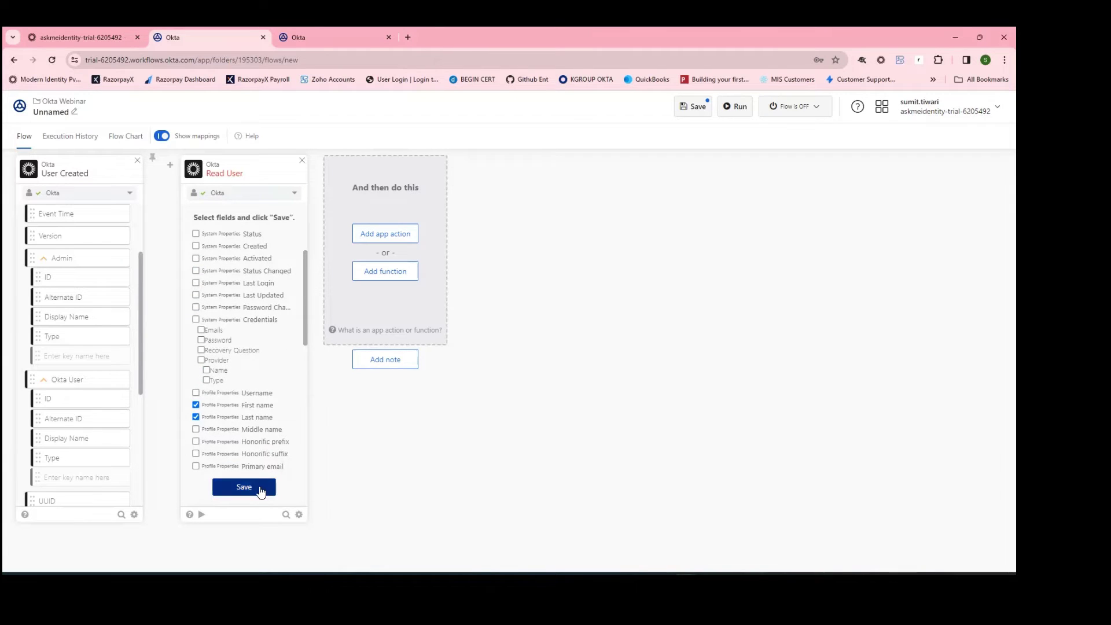
left_click(244, 487)
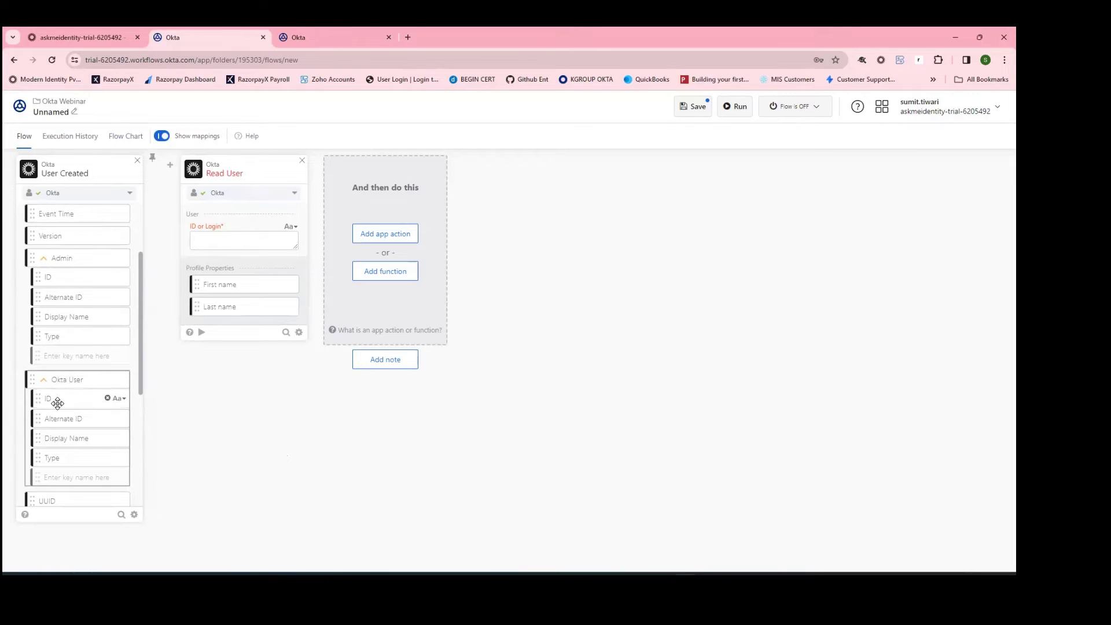
Step: Map the created Okta User's ID into Read User's ID or Login input
left_click_drag(57, 403, 218, 243)
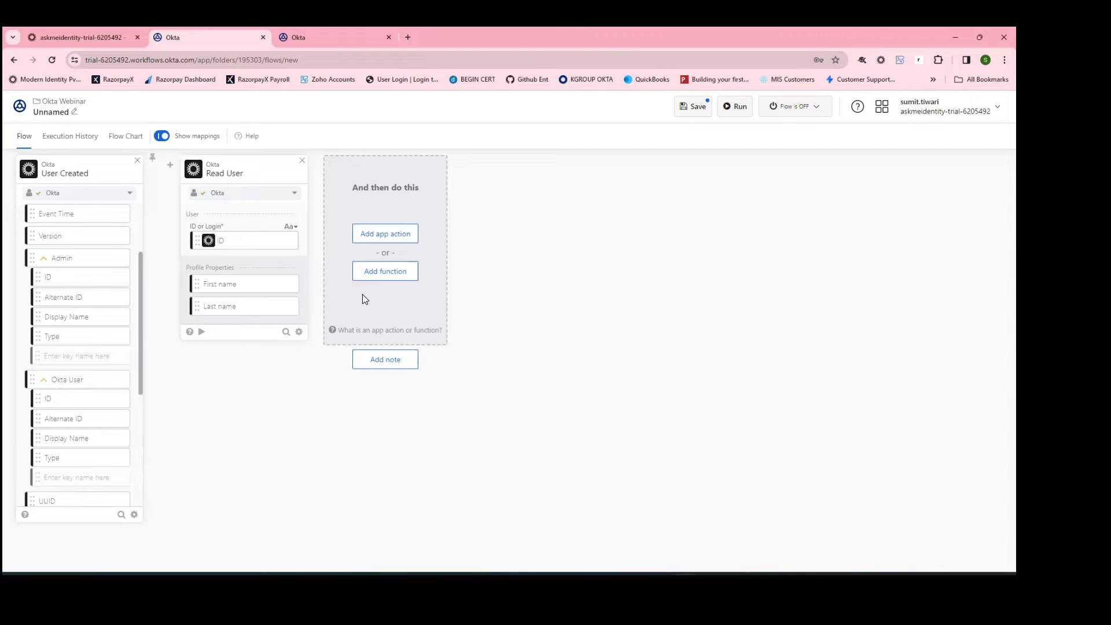
left_click(409, 273)
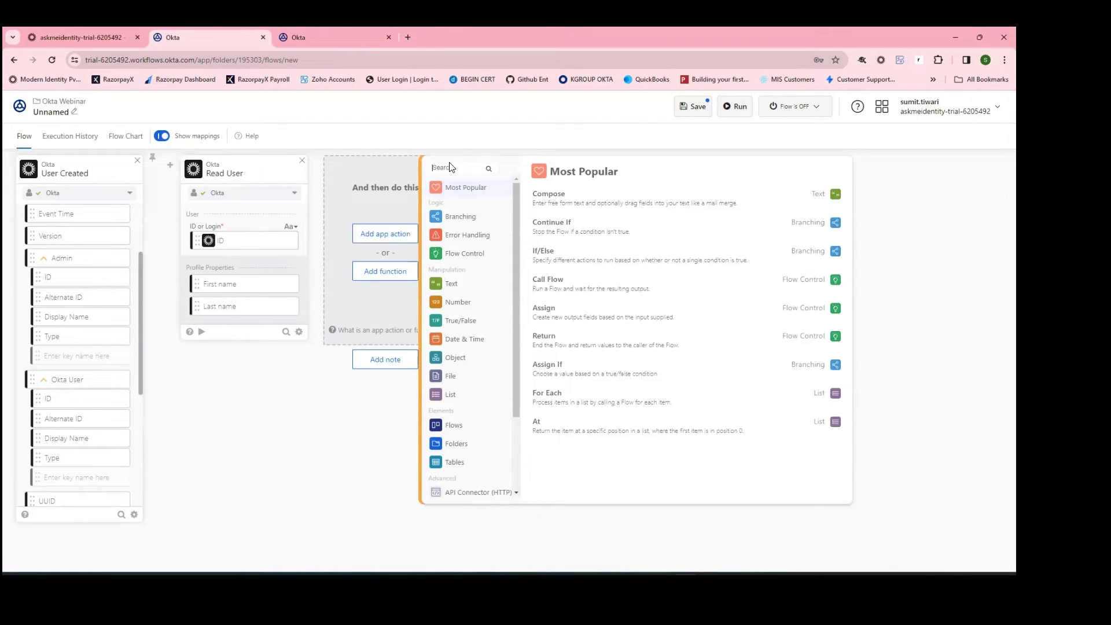
Step: Add a Text Segment taking Read User's First name from position 0 to 3
left_click(461, 284)
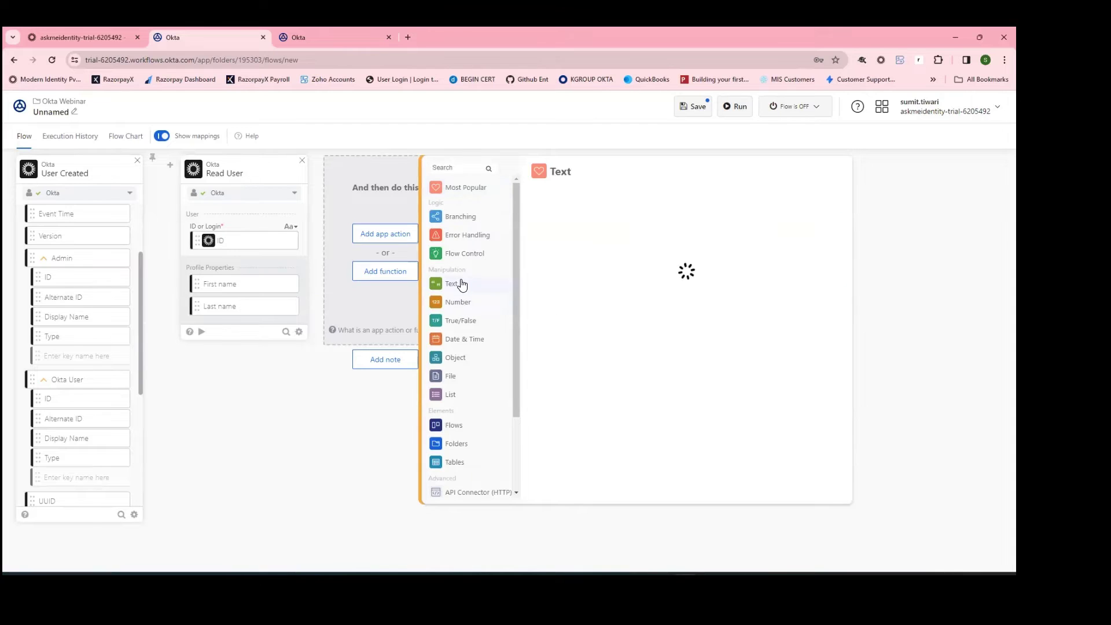
scroll(623, 370, "down", 3)
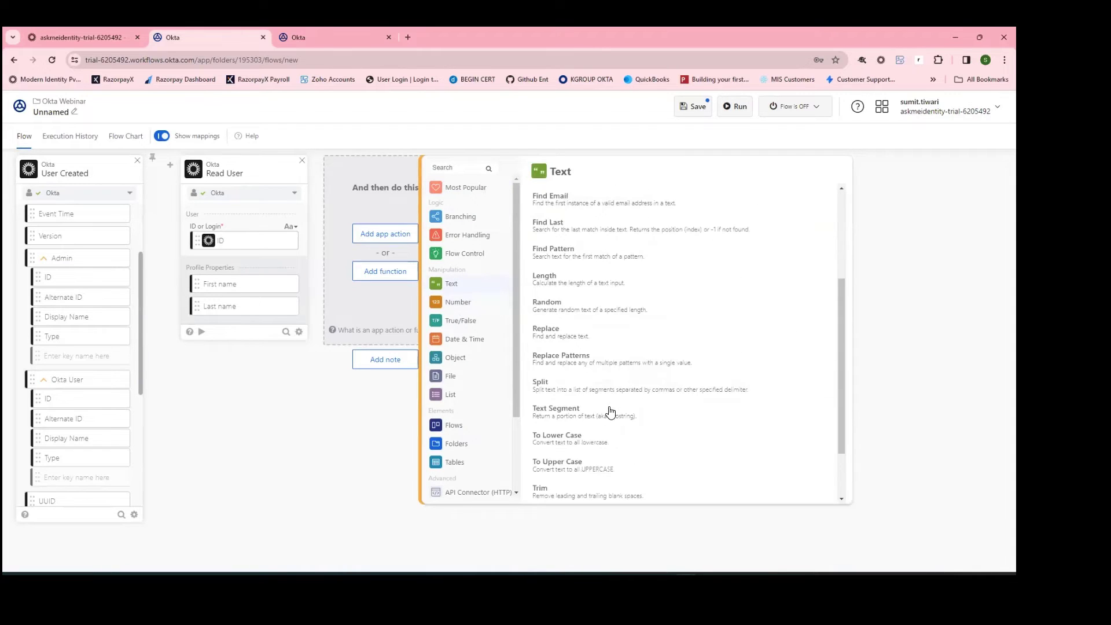
scroll(607, 405, "down", 2)
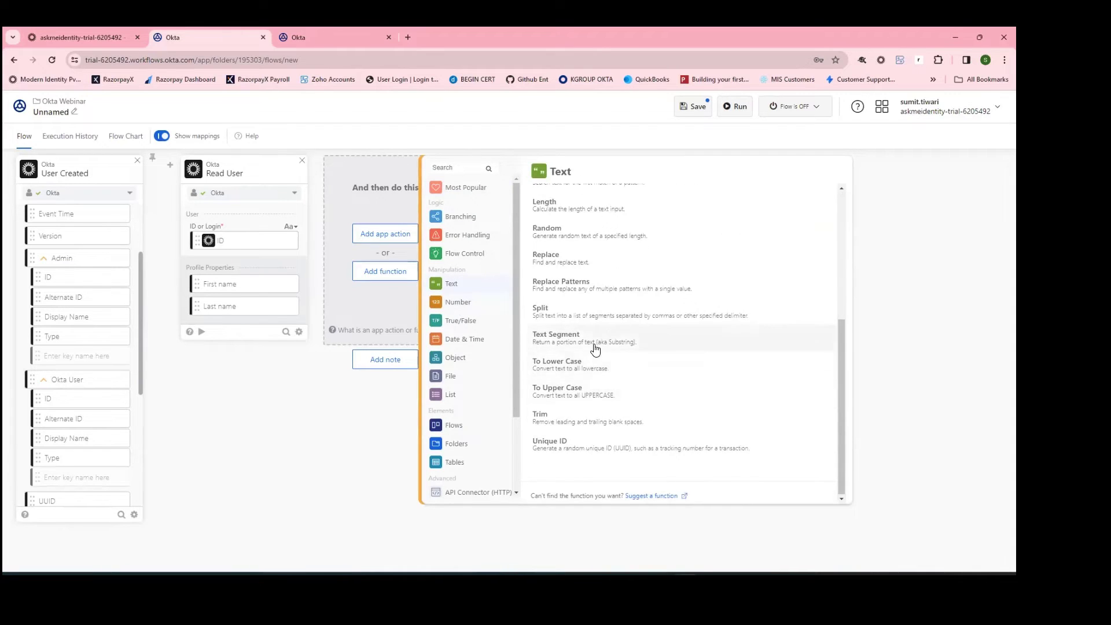
left_click(595, 349)
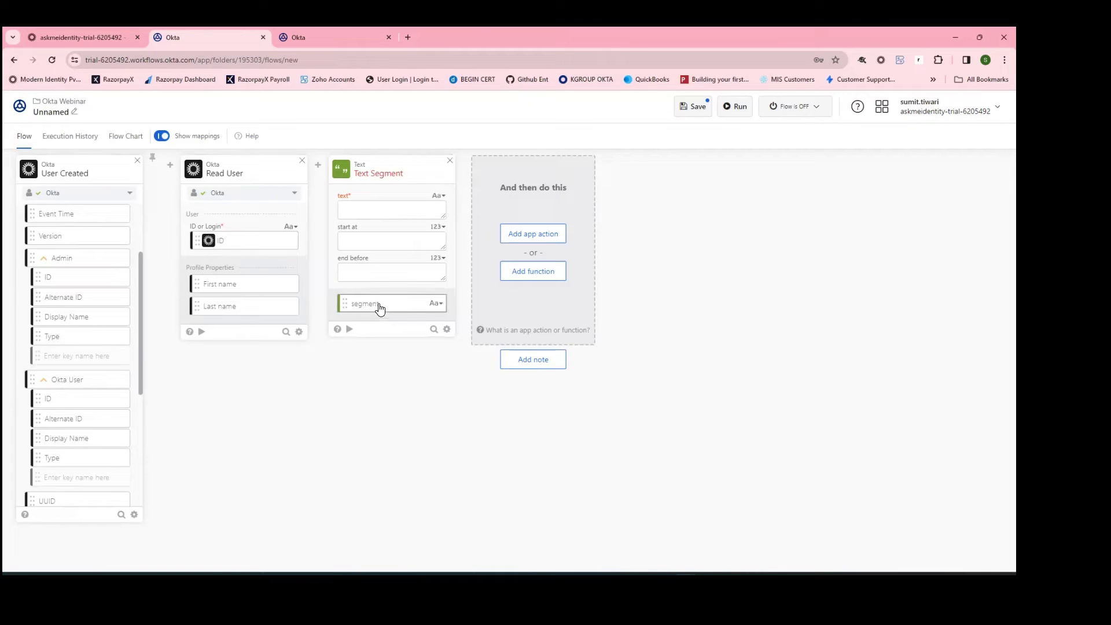
left_click_drag(237, 285, 372, 216)
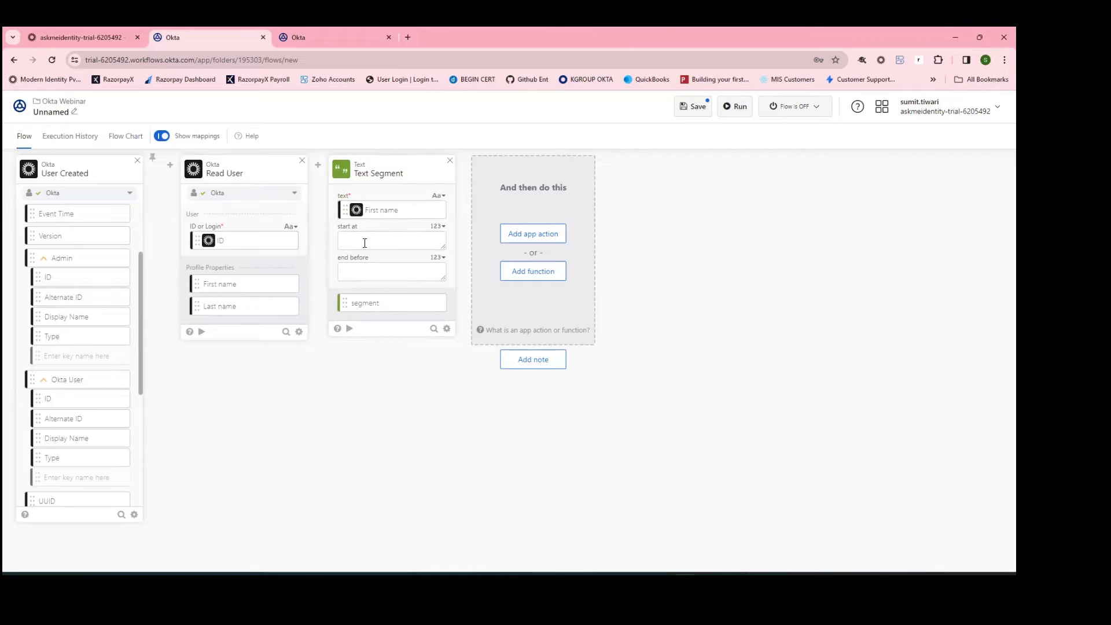
type("0")
type("3")
Step: Rename the Text Segment output to firstNameCharacters
left_click(438, 303)
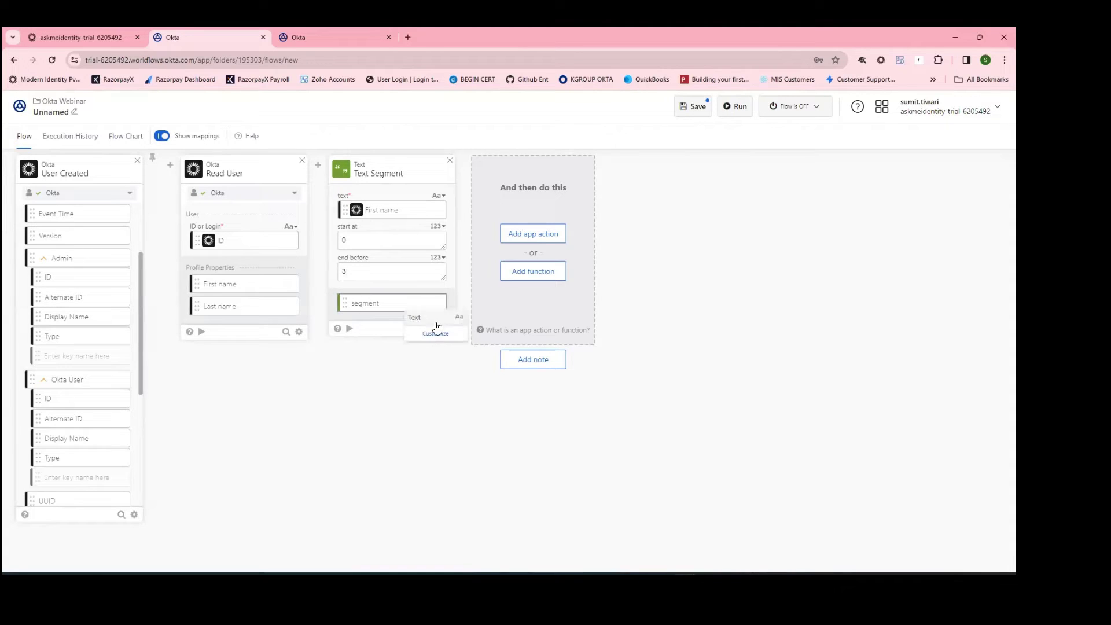
left_click(436, 333)
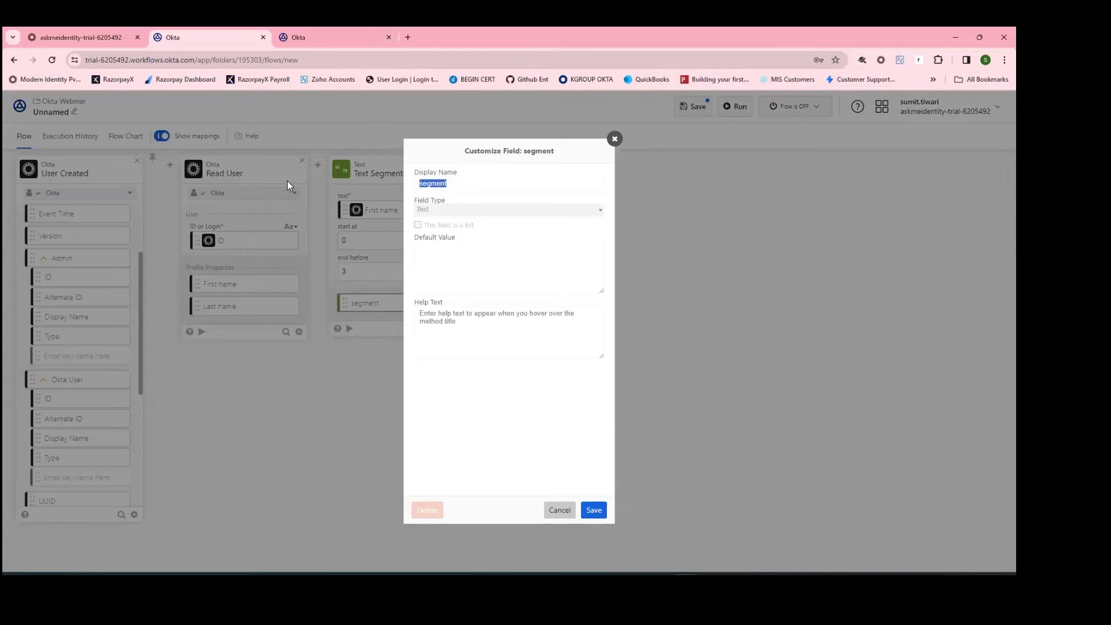
type("firstNameCharacters")
left_click(594, 509)
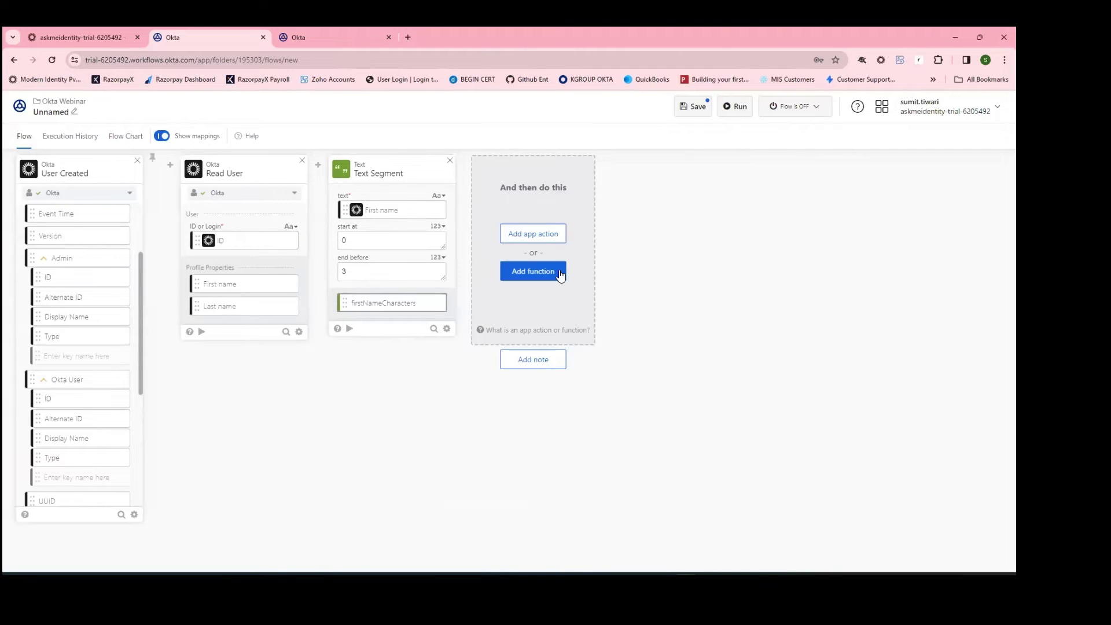
Step: Add a second Text Segment taking Read User's Last name from 0 to 3
left_click(559, 273)
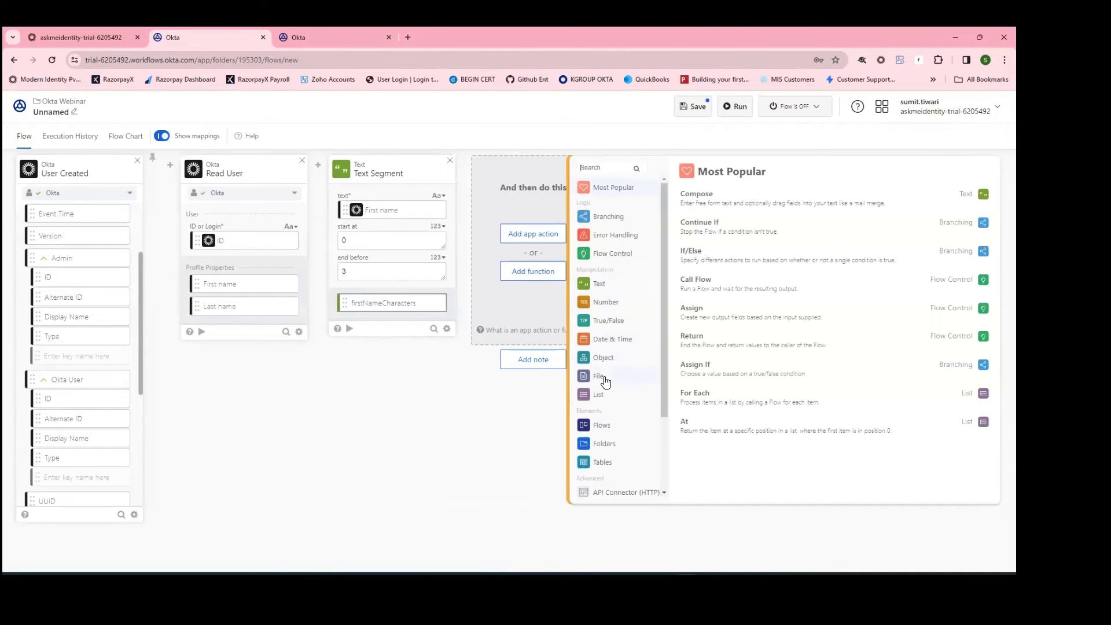
left_click(604, 289)
scroll(738, 391, "down", 5)
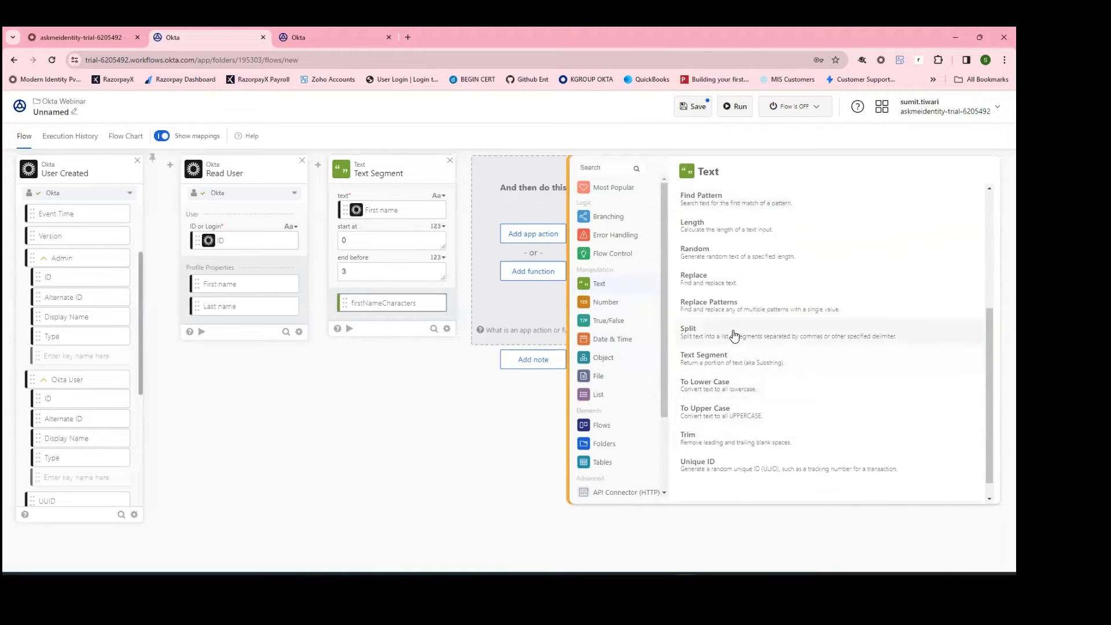
scroll(756, 354, "down", 1)
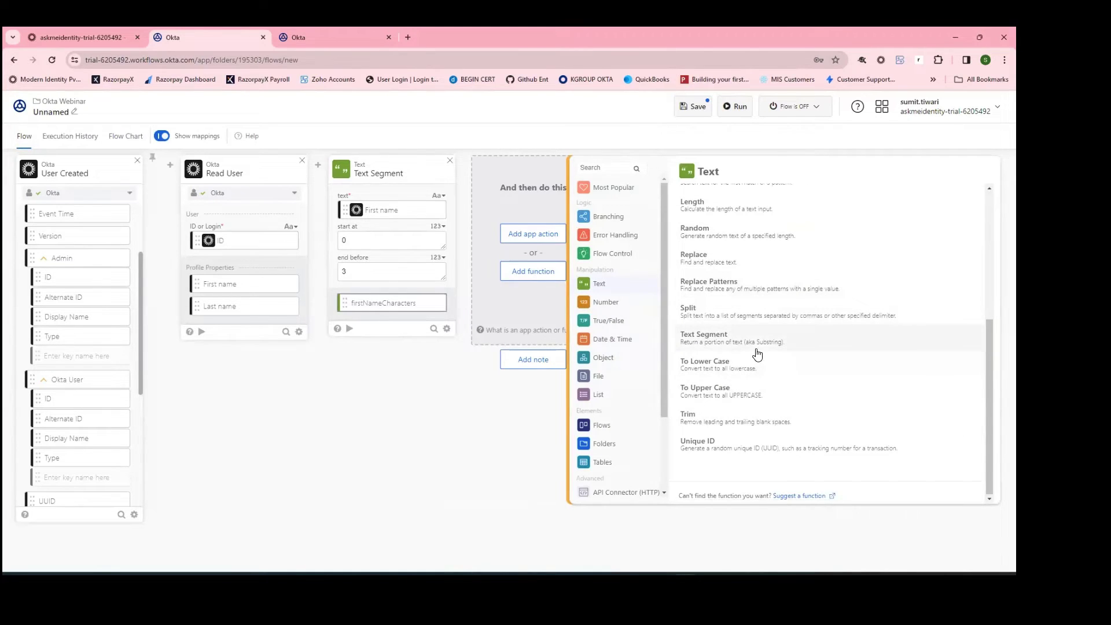
scroll(756, 354, "up", 4)
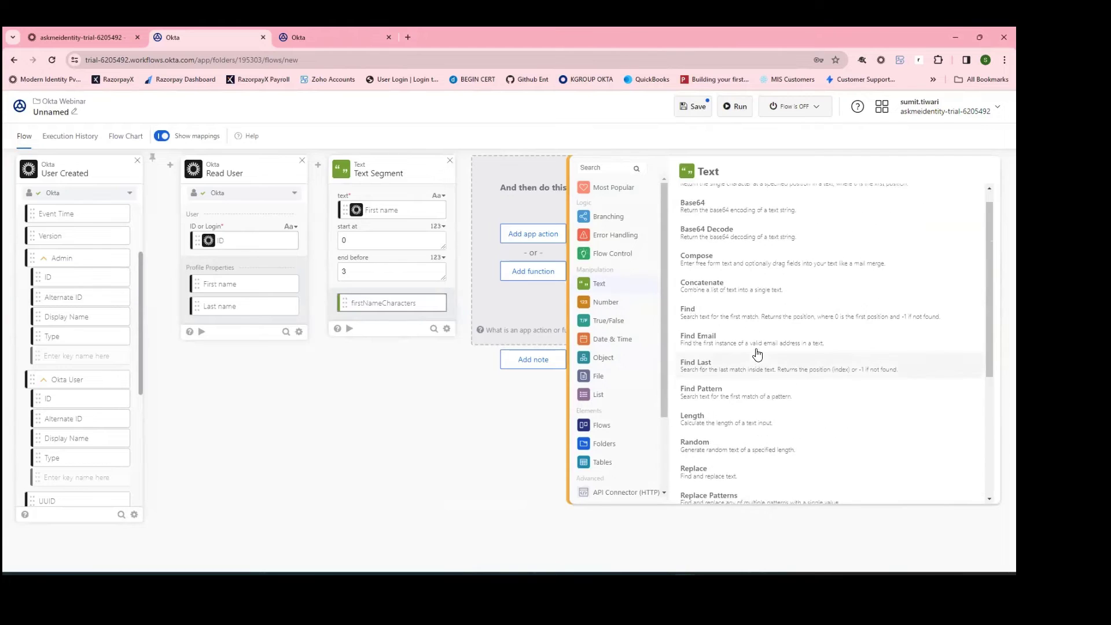
scroll(801, 357, "down", 3)
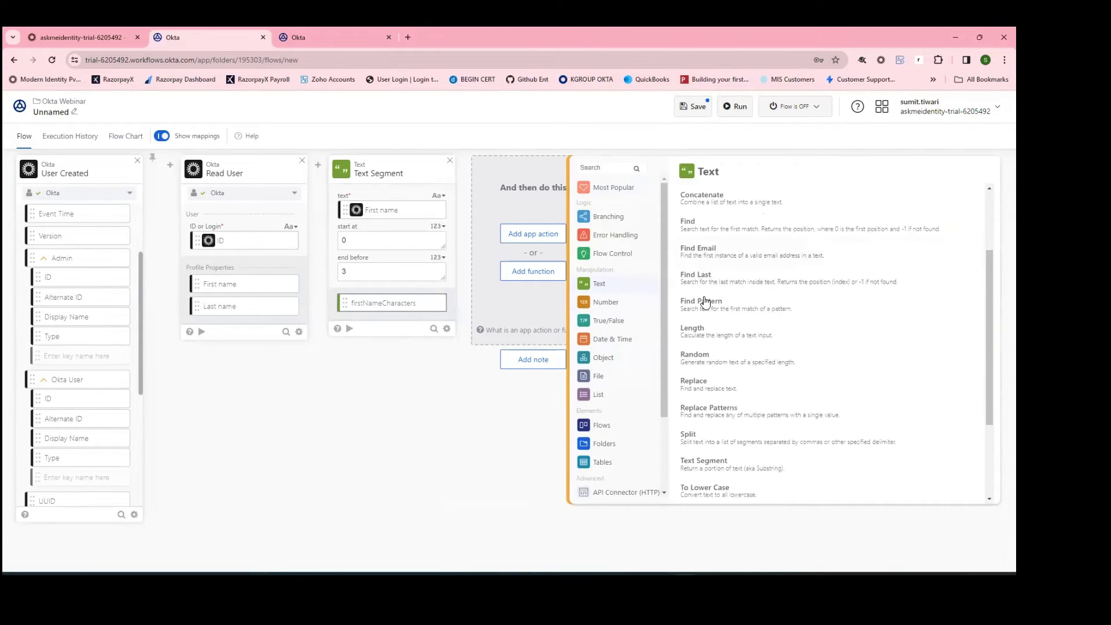
scroll(729, 364, "down", 3)
left_click(511, 314)
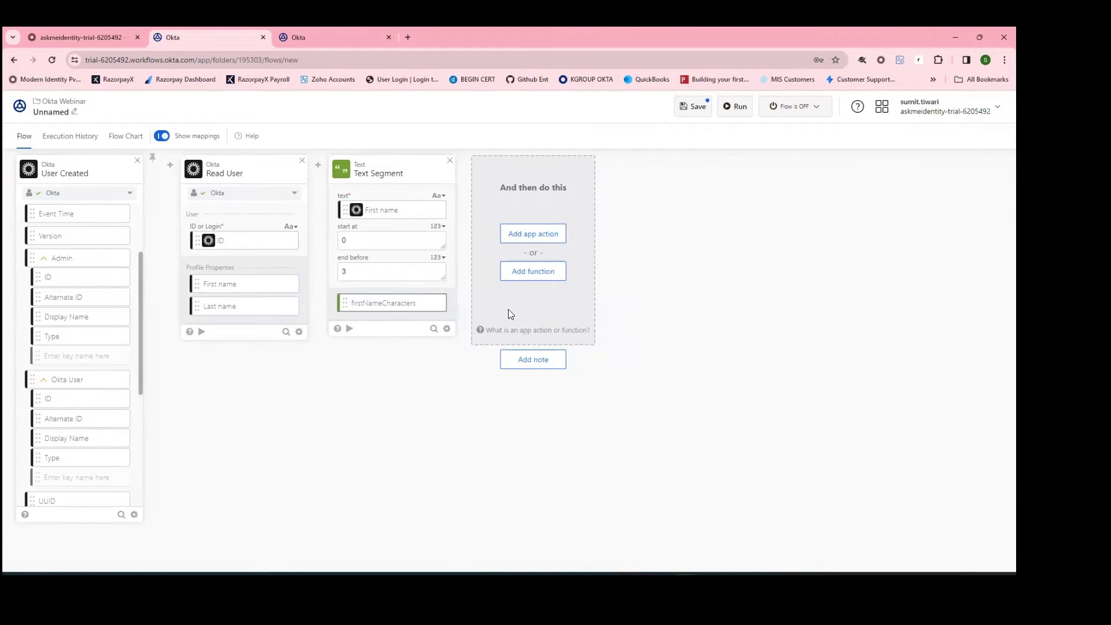
left_click_drag(224, 307, 537, 212)
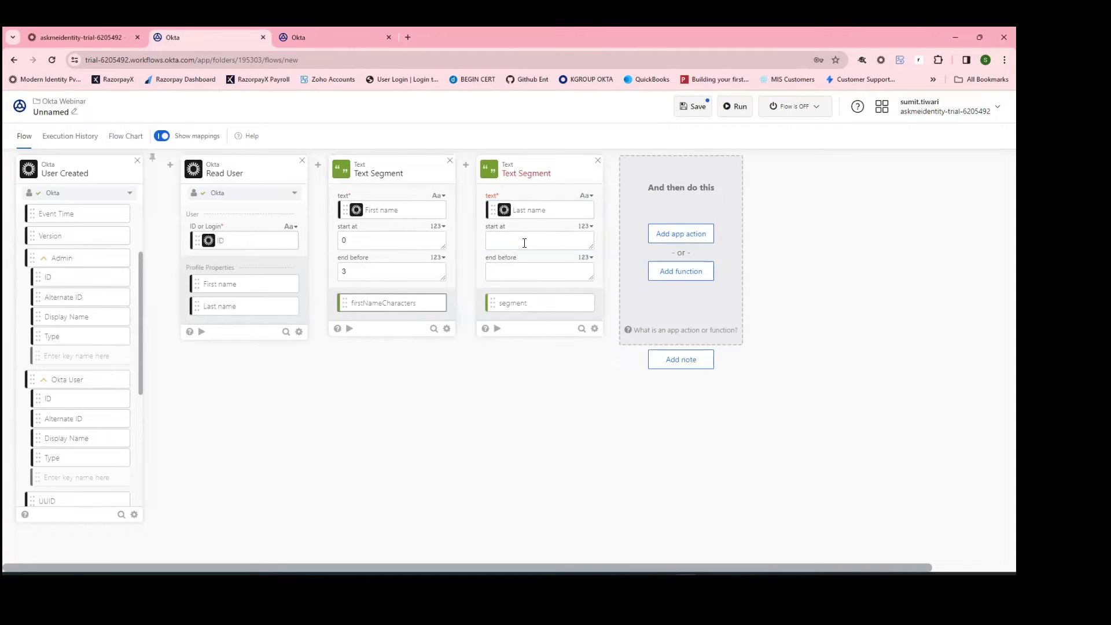
type("0")
type("3")
Step: Rename the second segment's output to lastNameCharacters
left_click(585, 303)
left_click(583, 334)
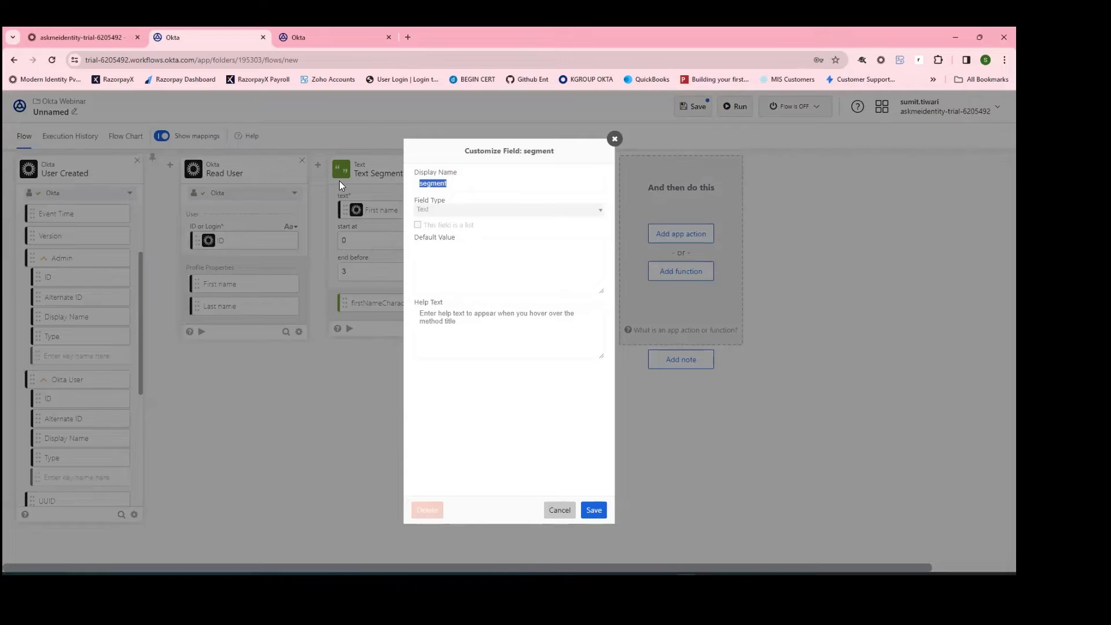
type("lastNameCharacters")
left_click(596, 510)
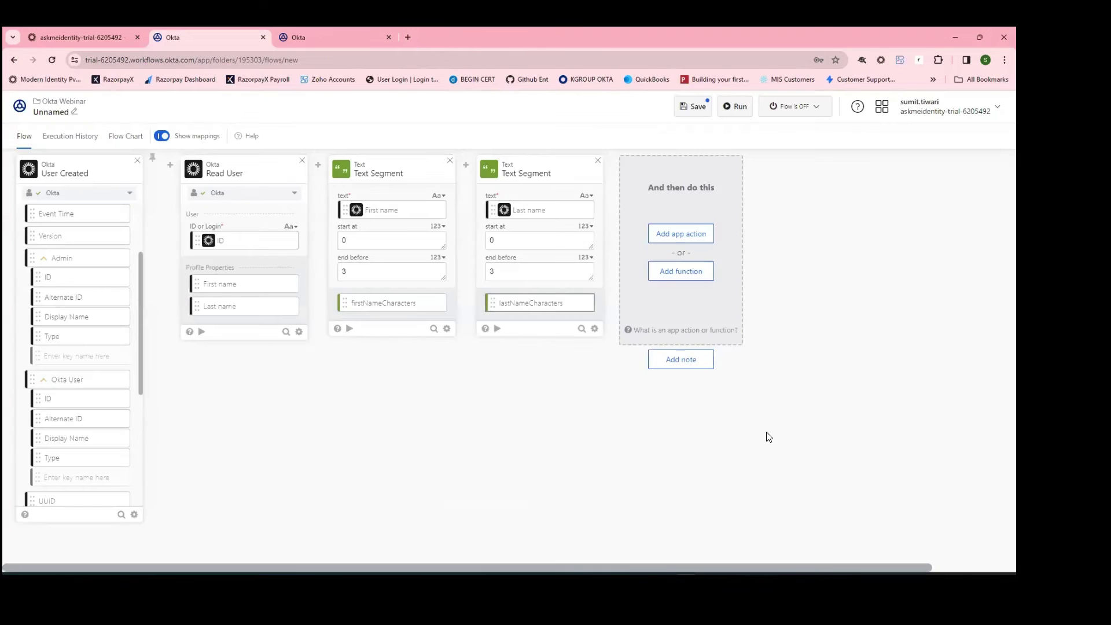
Step: Add a Text Unique ID function after the two Text Segment cards, outputting unique ID
left_click(686, 281)
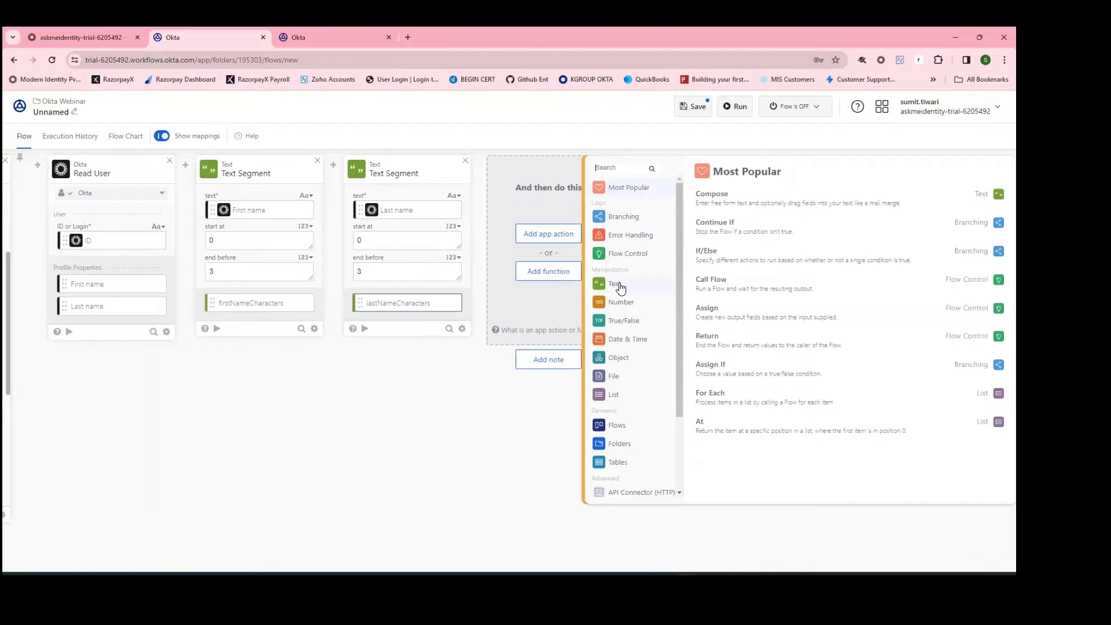
left_click(614, 283)
scroll(764, 296, "down", 5)
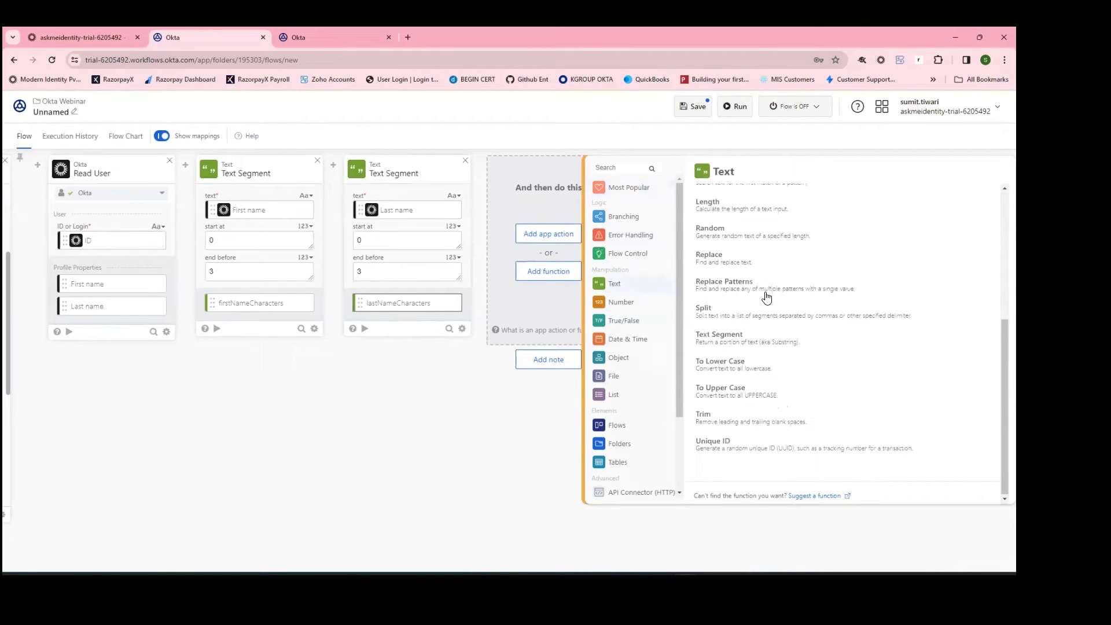
left_click(752, 457)
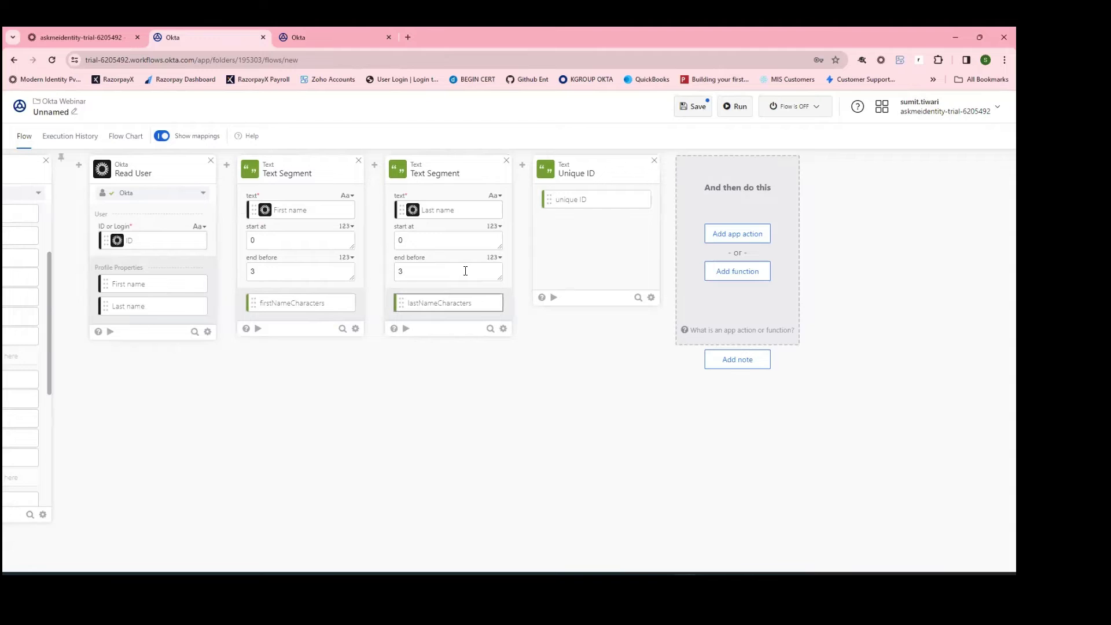
left_click(742, 282)
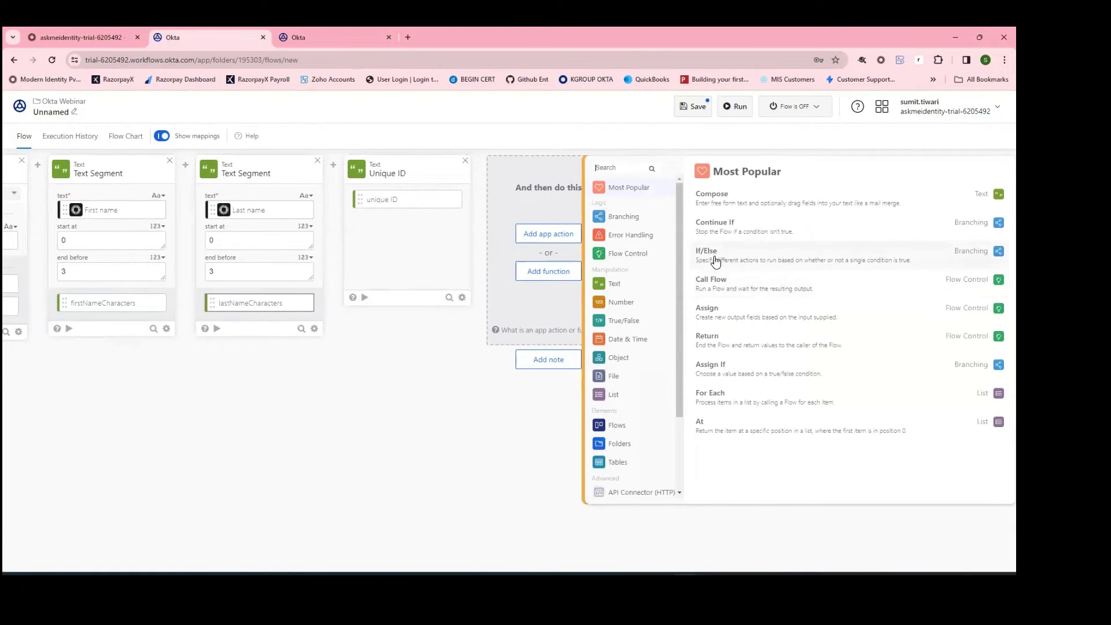
Step: Add a Text Concatenate card fed by firstNameCharacters, lastNameCharacters and unique ID
left_click(615, 291)
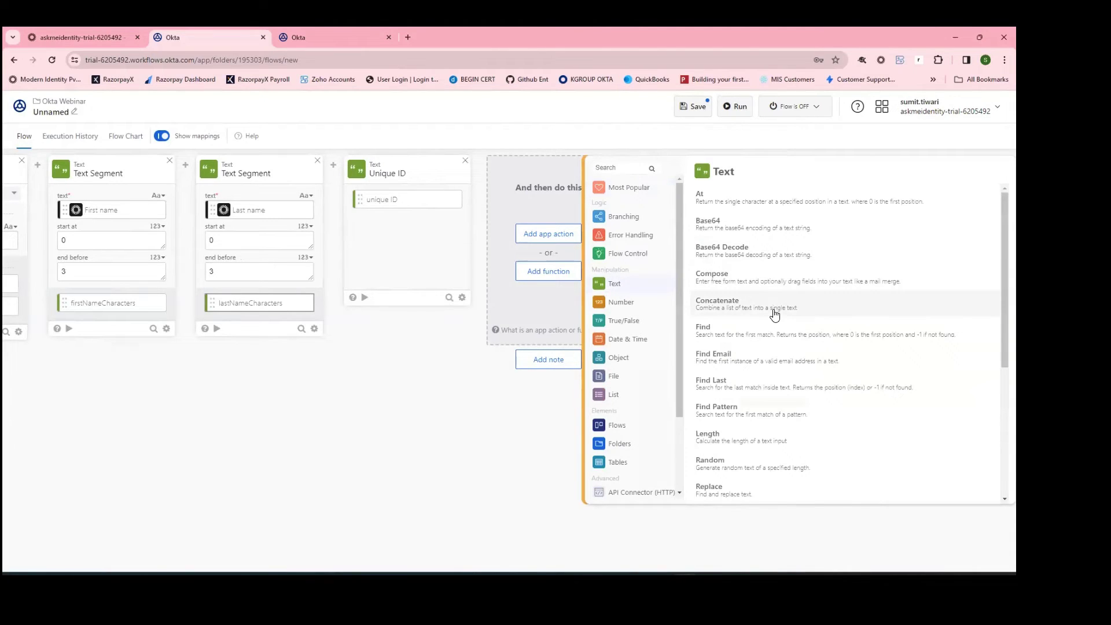
left_click(775, 314)
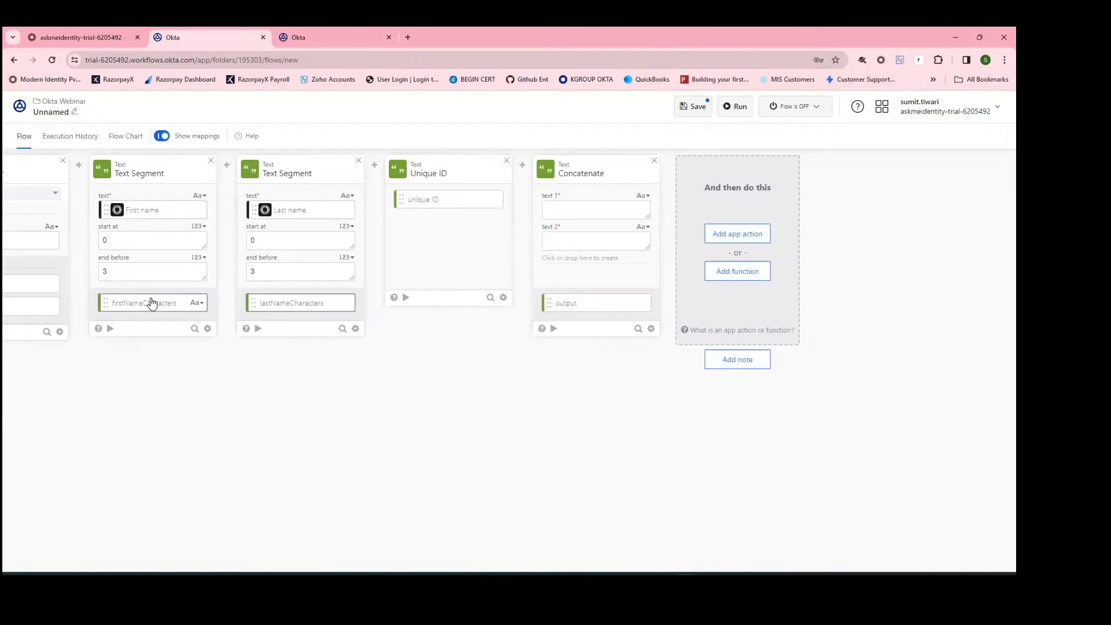
left_click_drag(149, 302, 585, 209)
left_click_drag(307, 315, 597, 246)
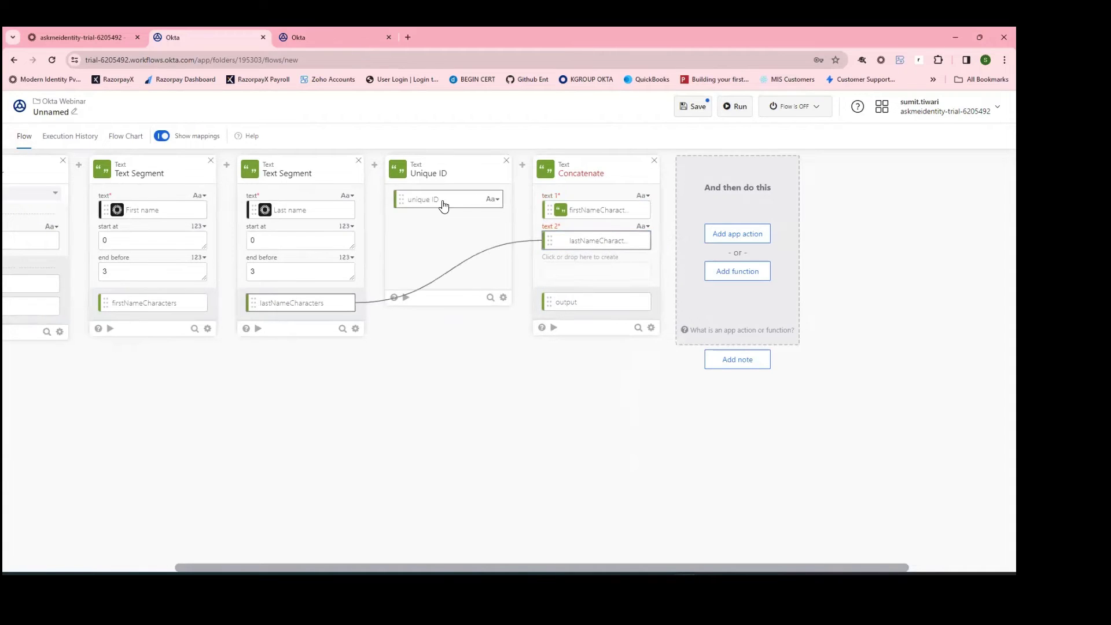
left_click_drag(440, 204, 576, 281)
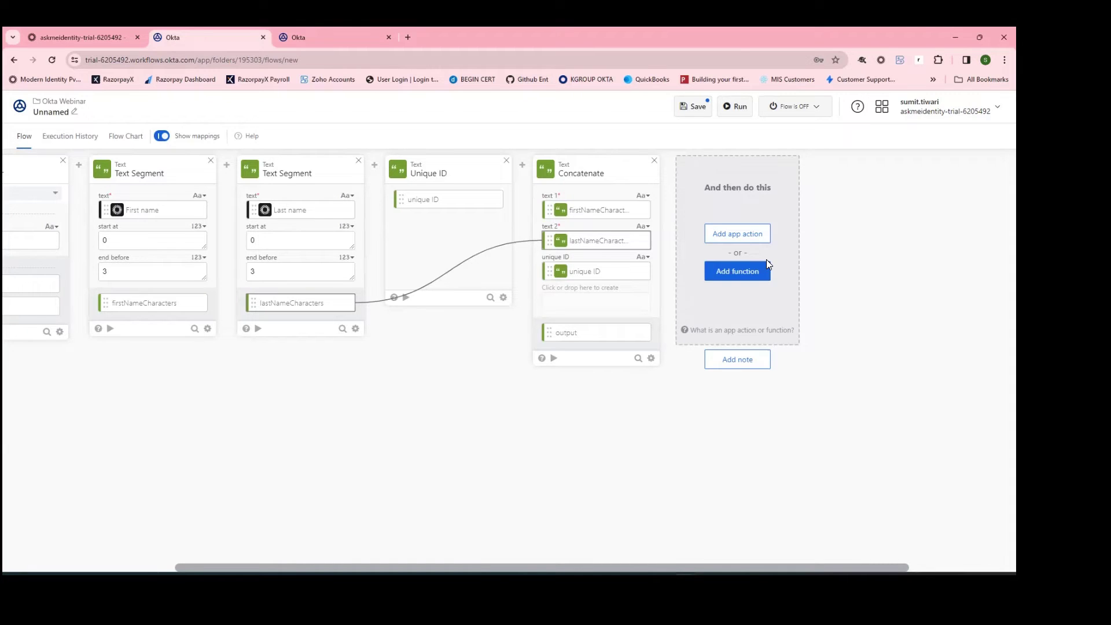
scroll(456, 275, "right", 3)
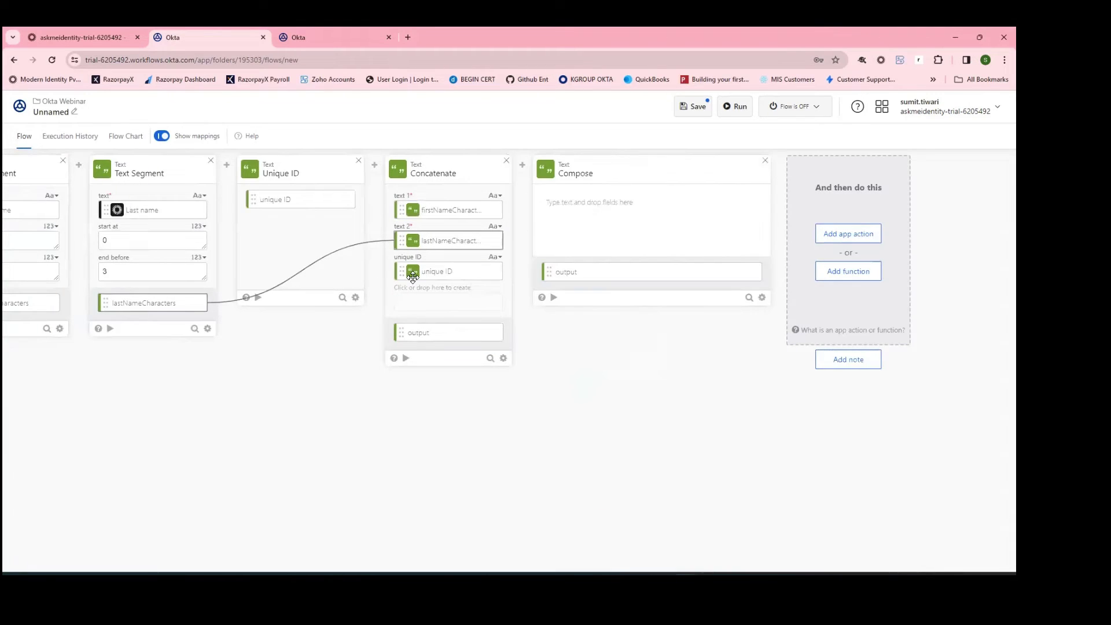
Step: Place firstNameCharacters, lastNameCharacters and unique ID into the Compose text, in that order
left_click_drag(48, 302, 671, 219)
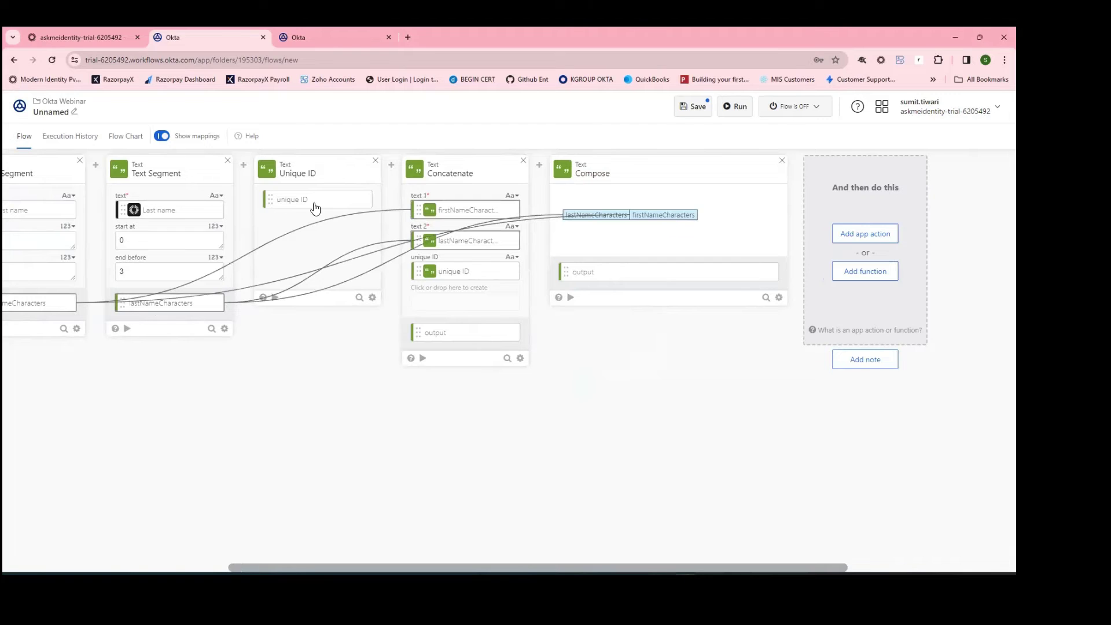
left_click_drag(310, 202, 545, 218)
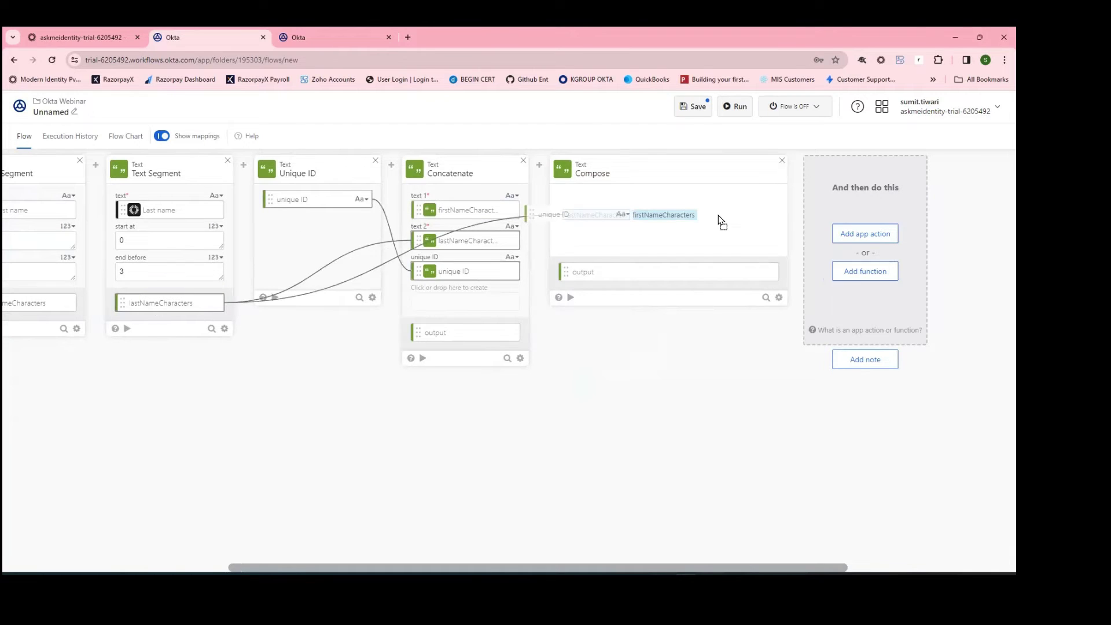
left_click_drag(720, 221, 746, 229)
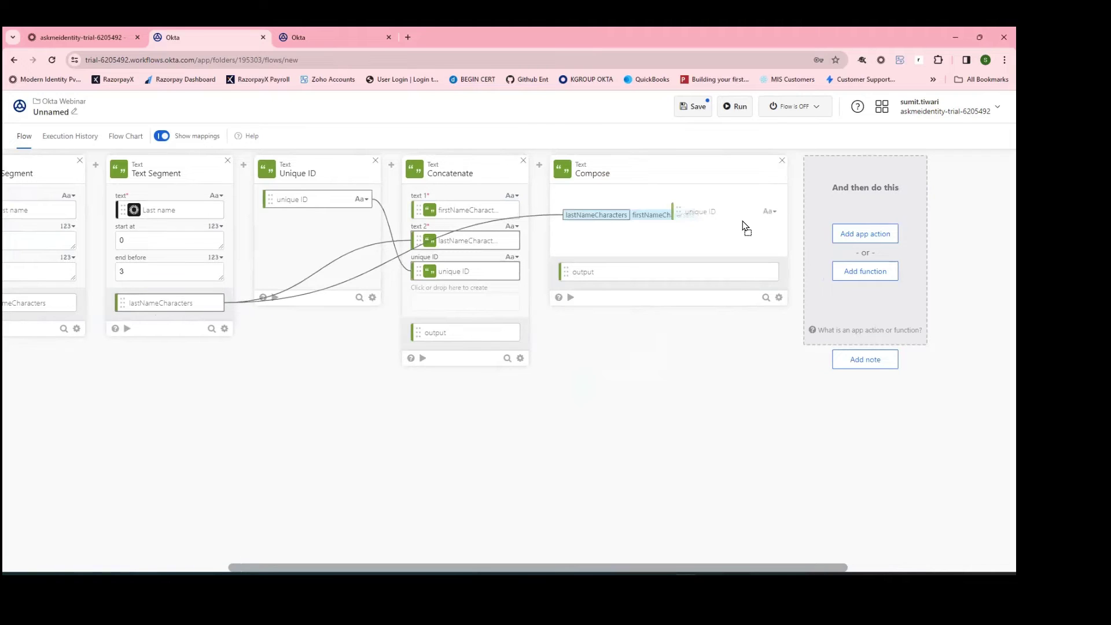
left_click_drag(746, 228, 632, 221)
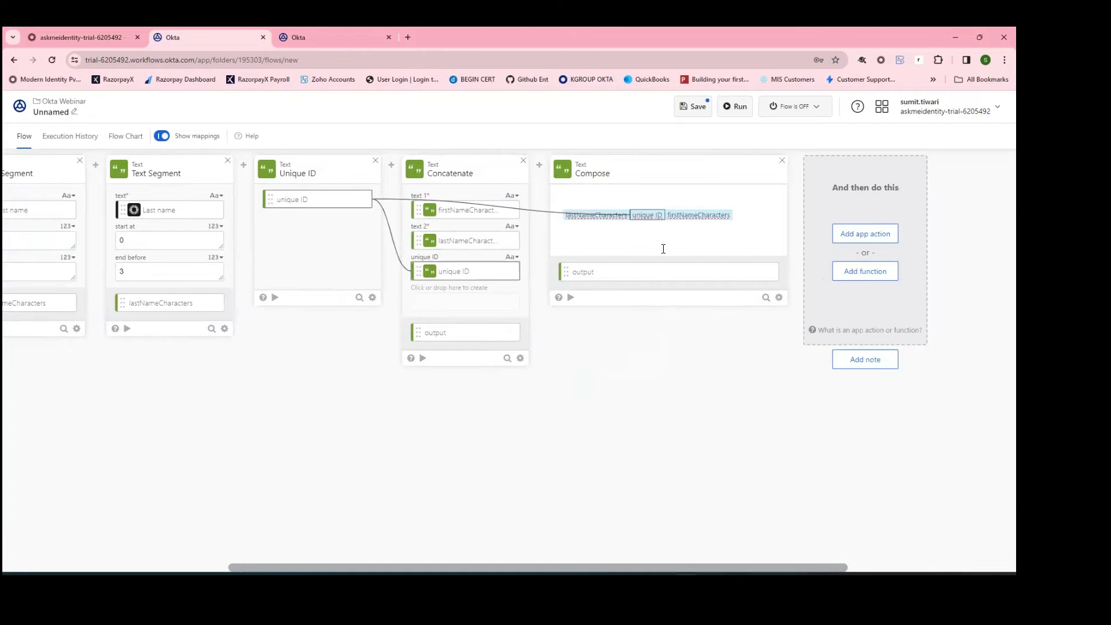
key("Return")
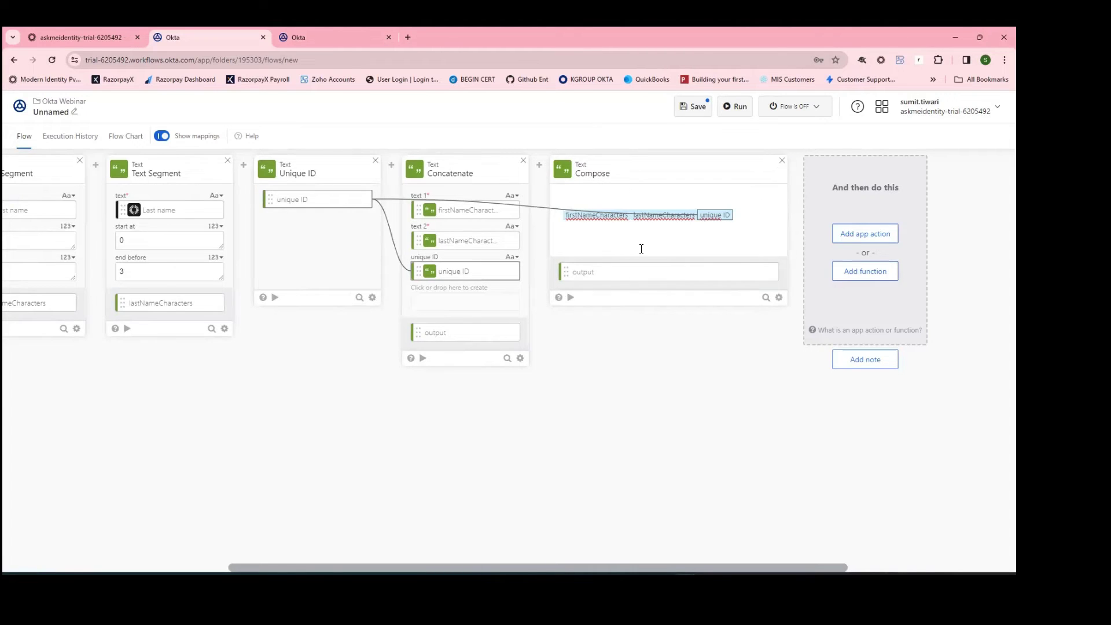
Step: Delete the Compose card and rename the Concatenate output to uniqueuserid
left_click(784, 165)
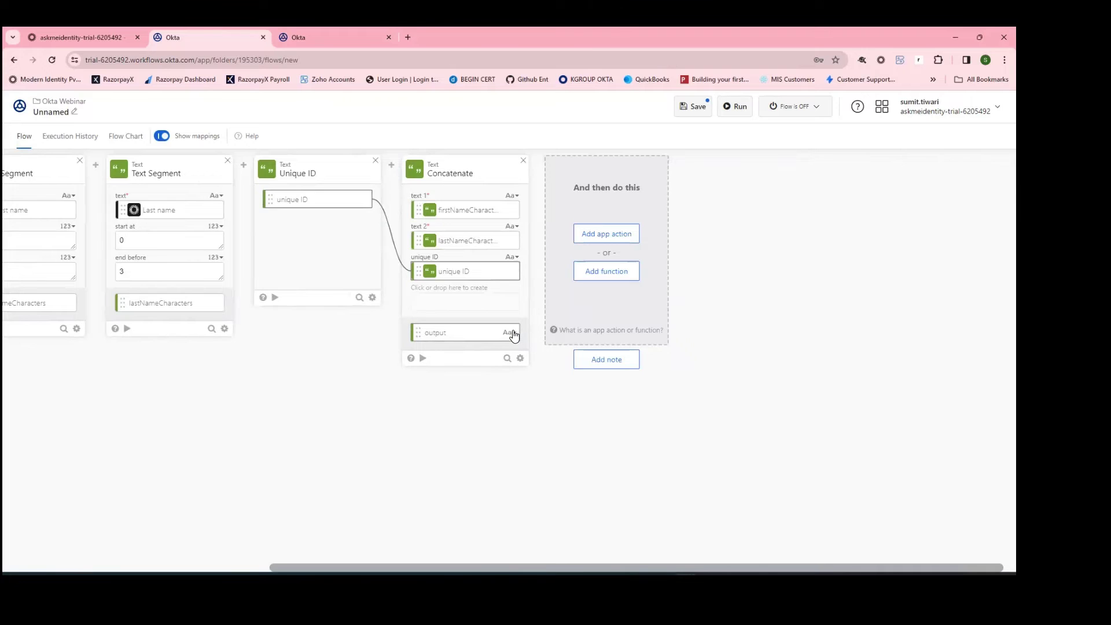
left_click(508, 333)
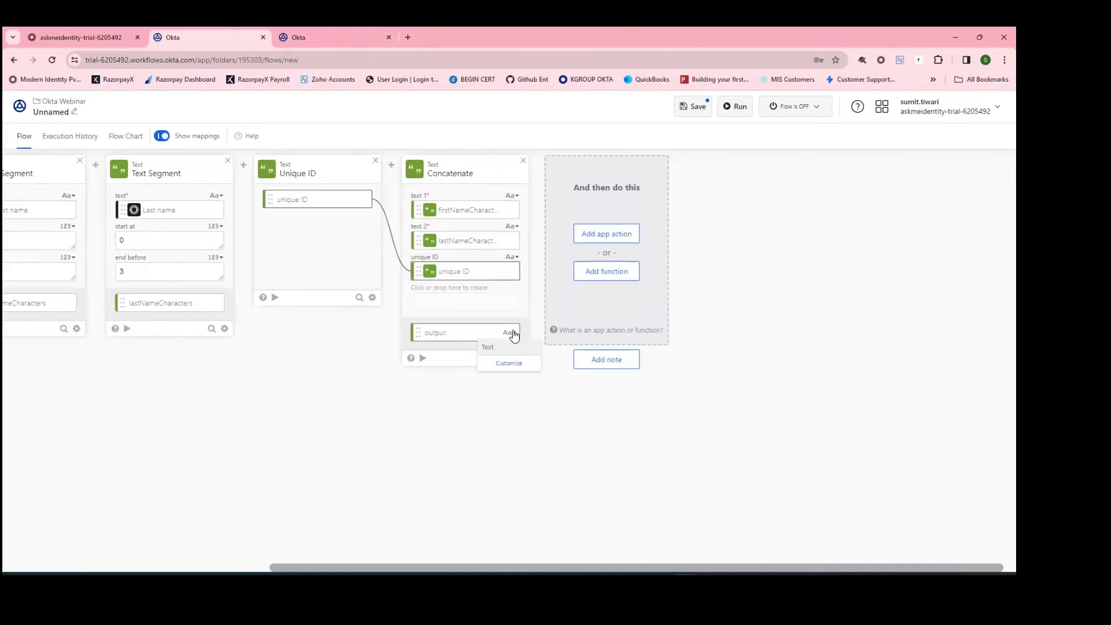
left_click(513, 367)
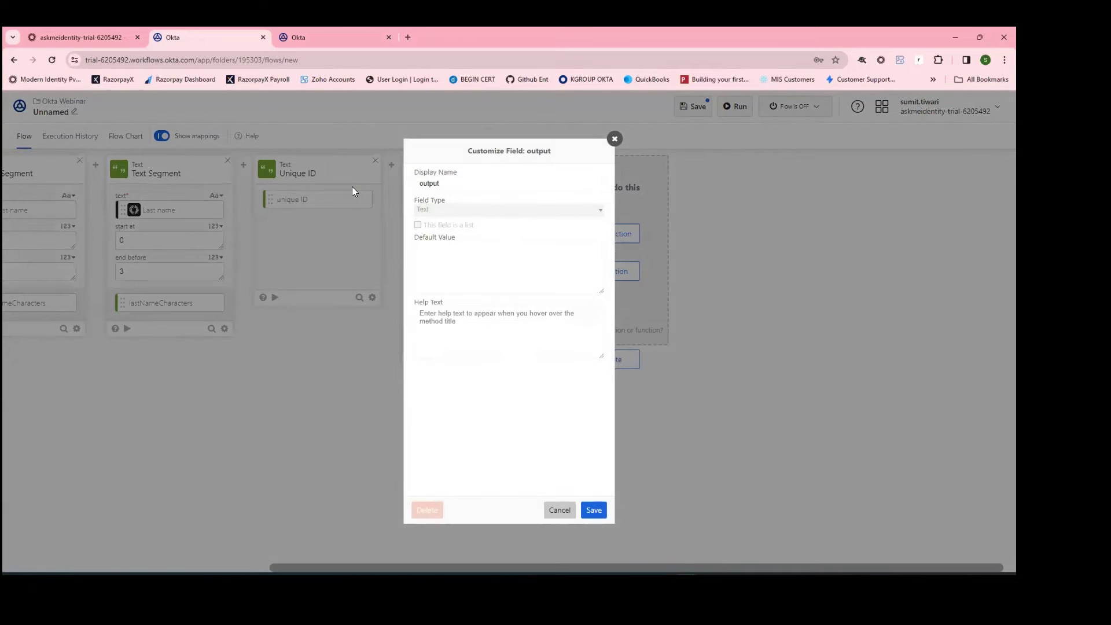
key("ctrl+a")
type("uniqueuserid")
left_click(590, 508)
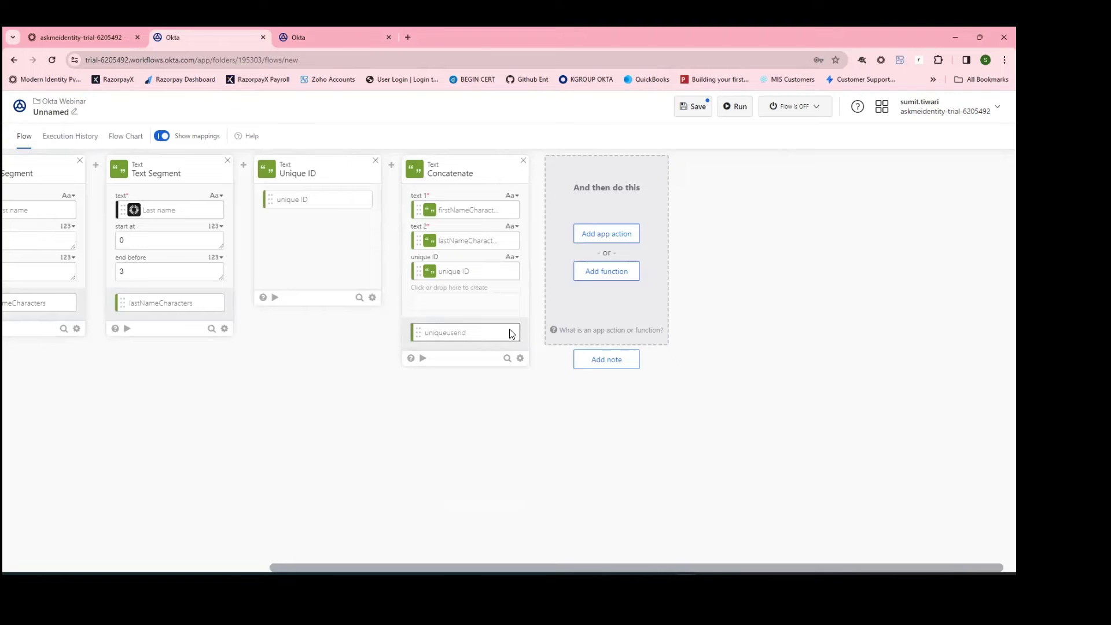
left_click_drag(587, 570, 441, 529)
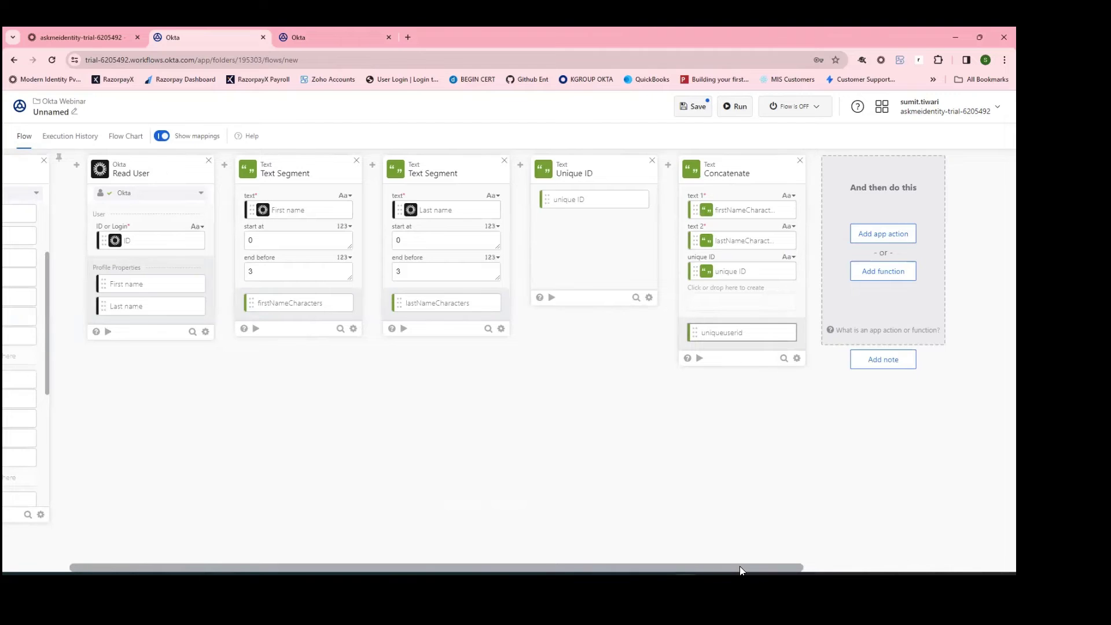
left_click_drag(745, 570, 756, 571)
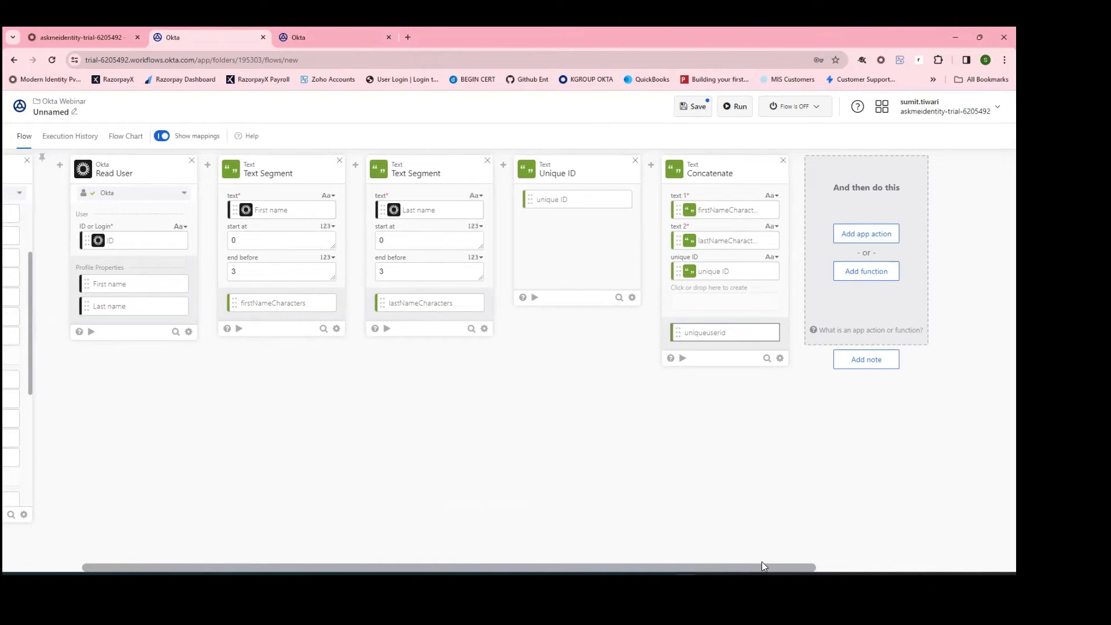
left_click_drag(775, 561, 910, 569)
left_click(829, 494)
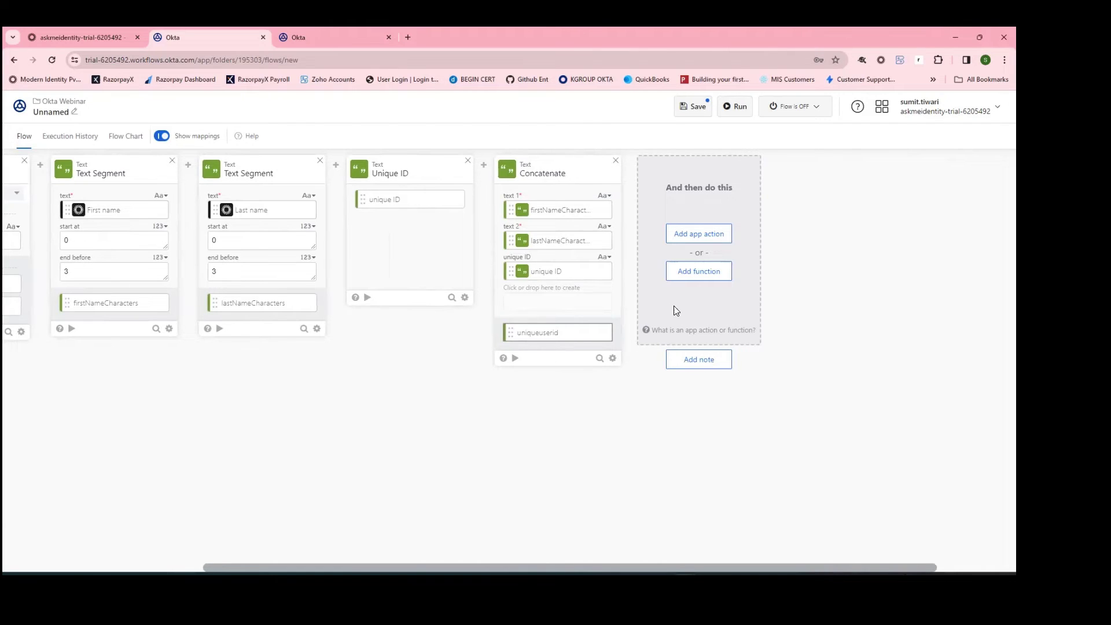
left_click(713, 272)
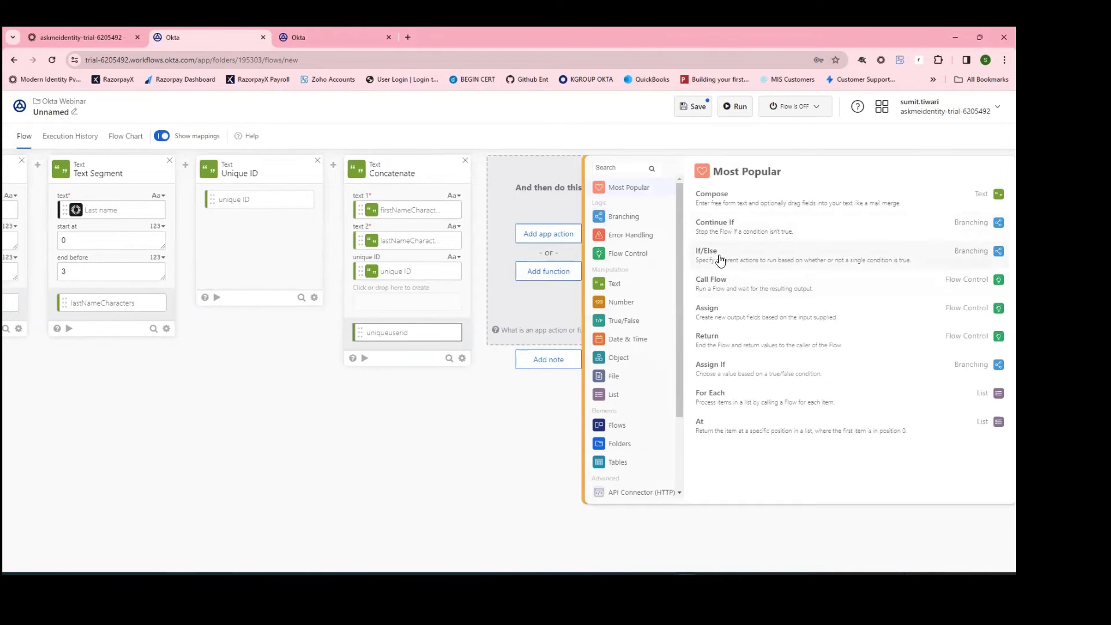
left_click(721, 260)
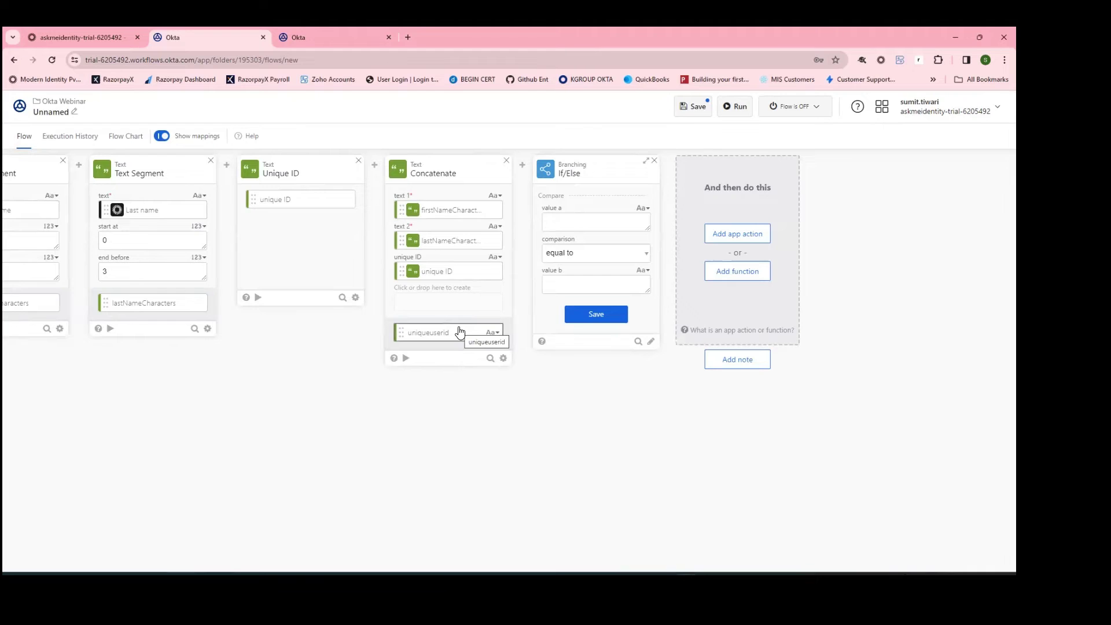
left_click(654, 162)
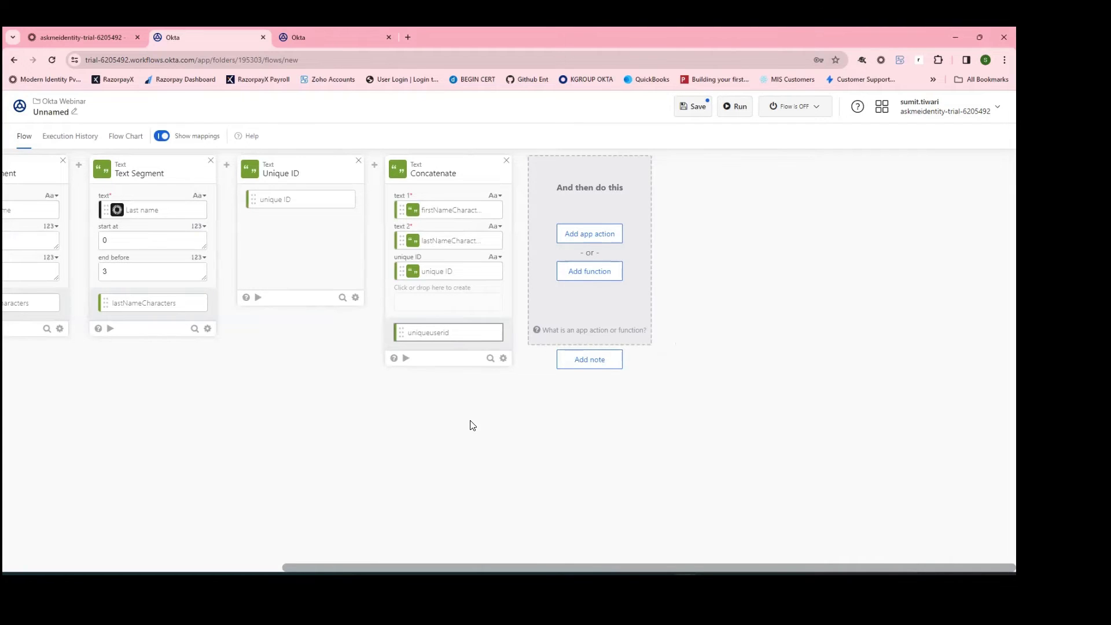
Step: Add the Okta Find Users action after Concatenate, found by searching Okta actions for 'find'
left_click(586, 234)
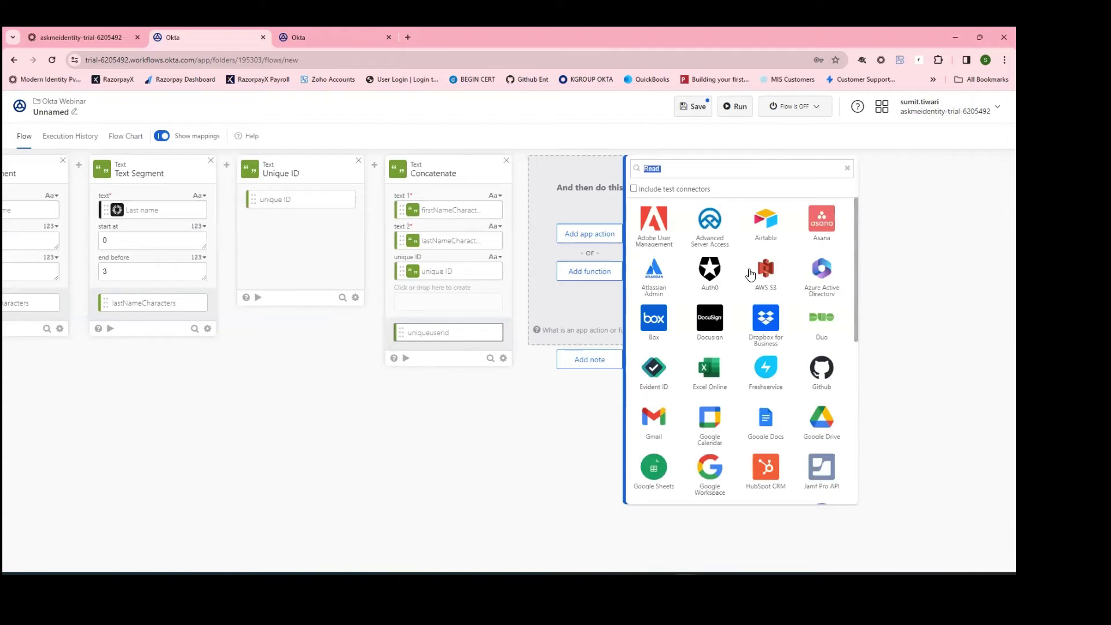
scroll(723, 388, "down", 3)
scroll(721, 423, "down", 2)
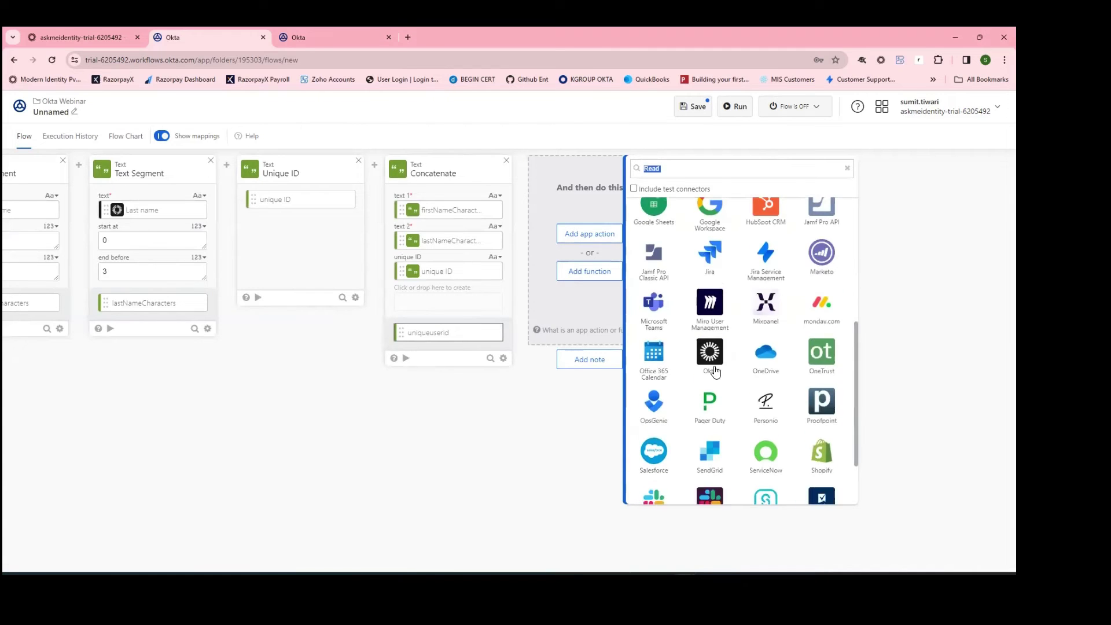
left_click(715, 347)
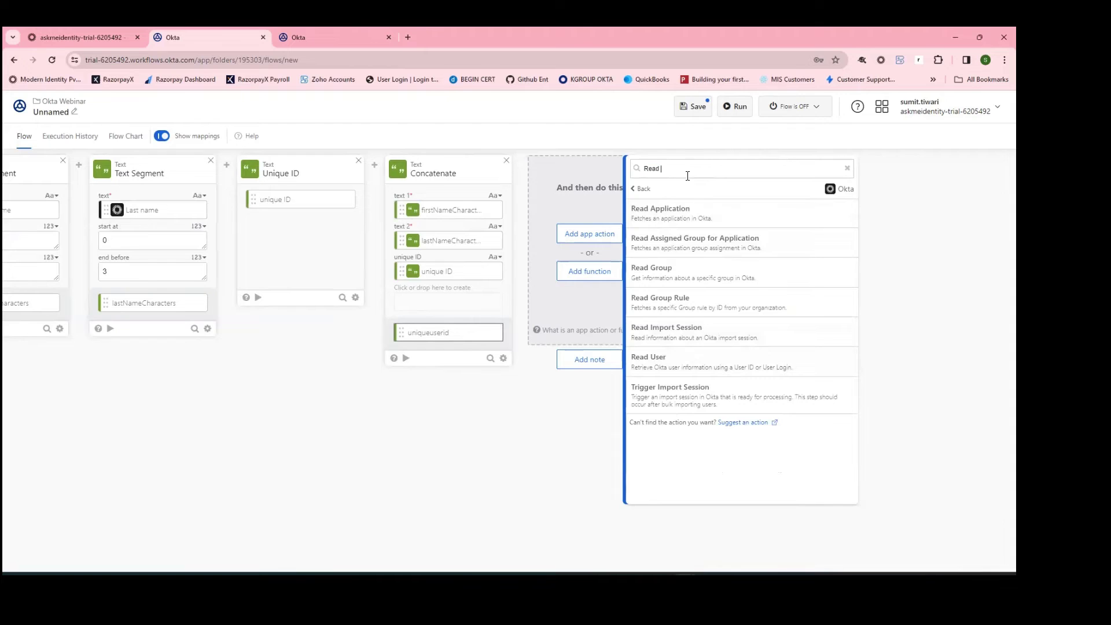
key("ctrl+a")
type("find")
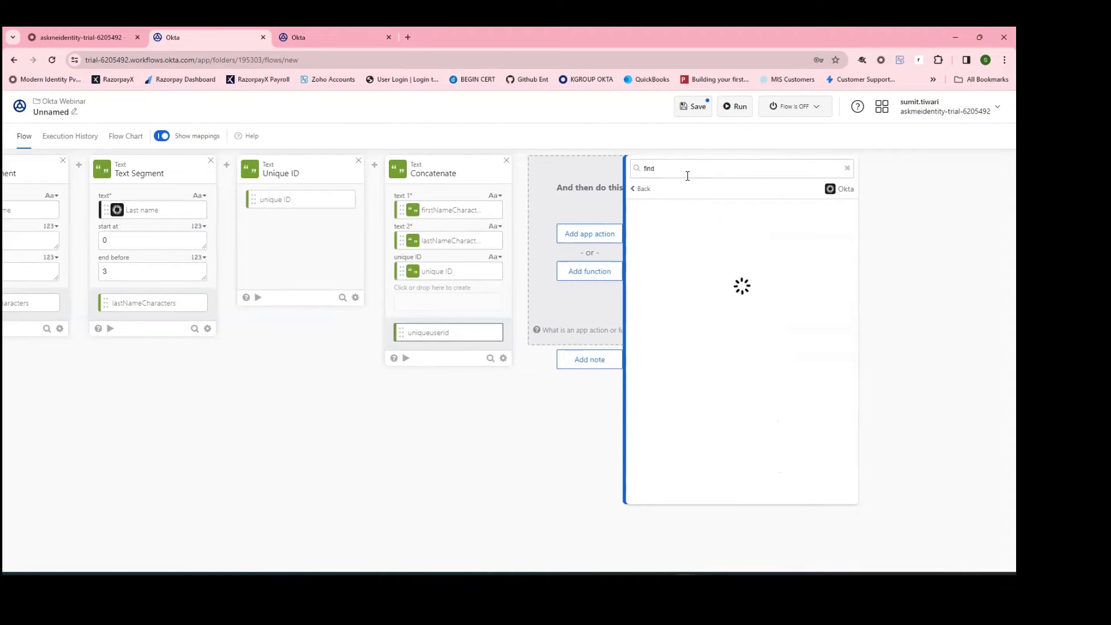
left_click(677, 213)
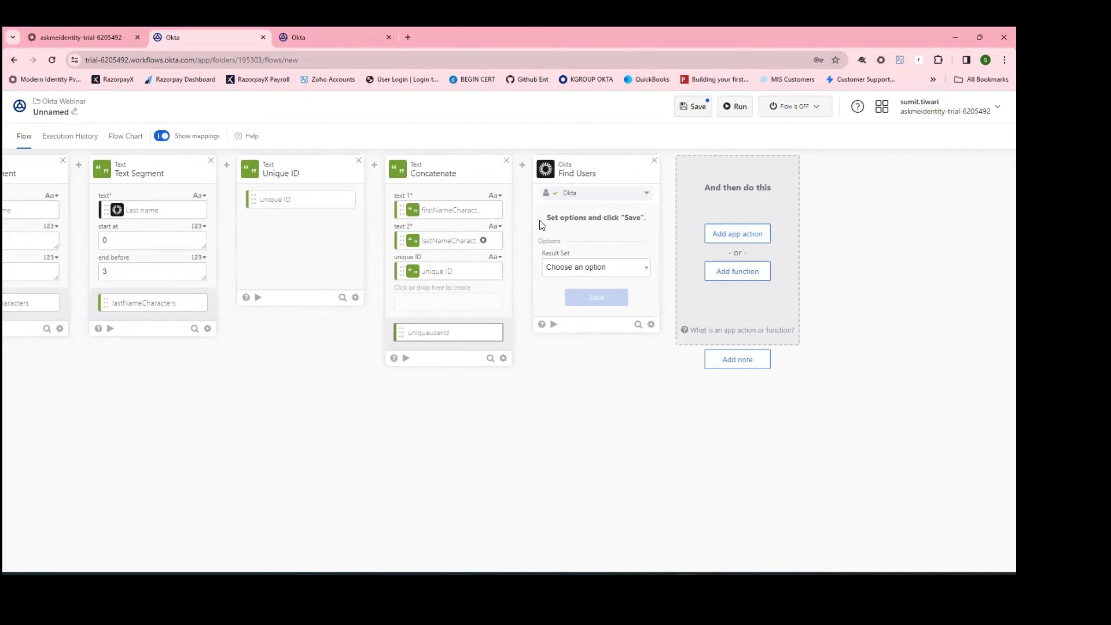
Step: Set Find Users' Result Set to First Matching Record, save, and retry until its fields load
left_click(588, 266)
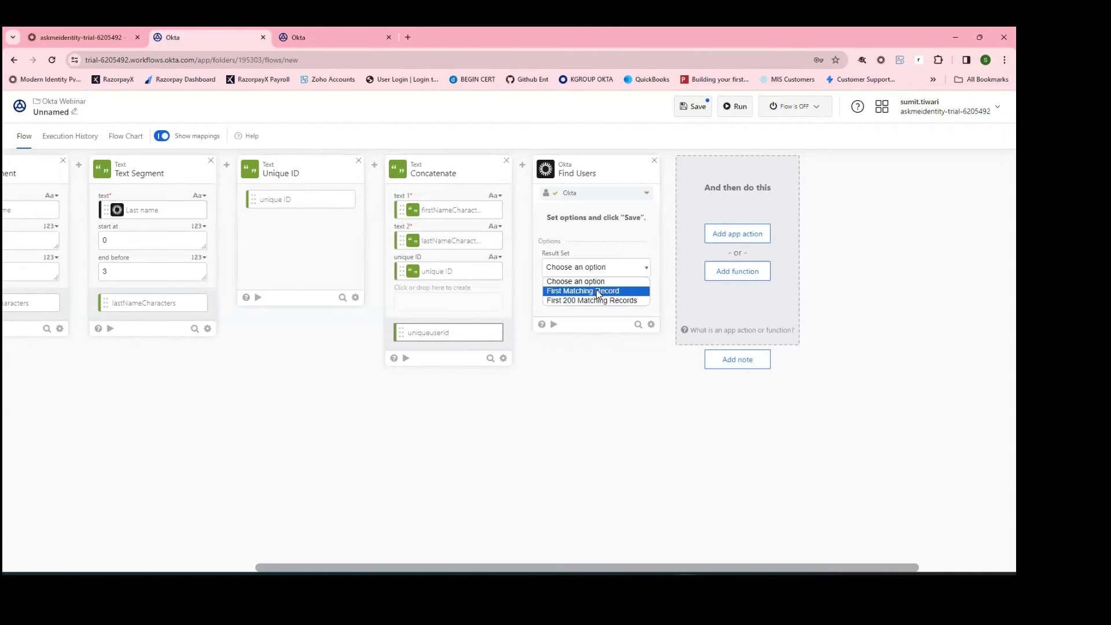
left_click(598, 294)
left_click(602, 270)
left_click(575, 291)
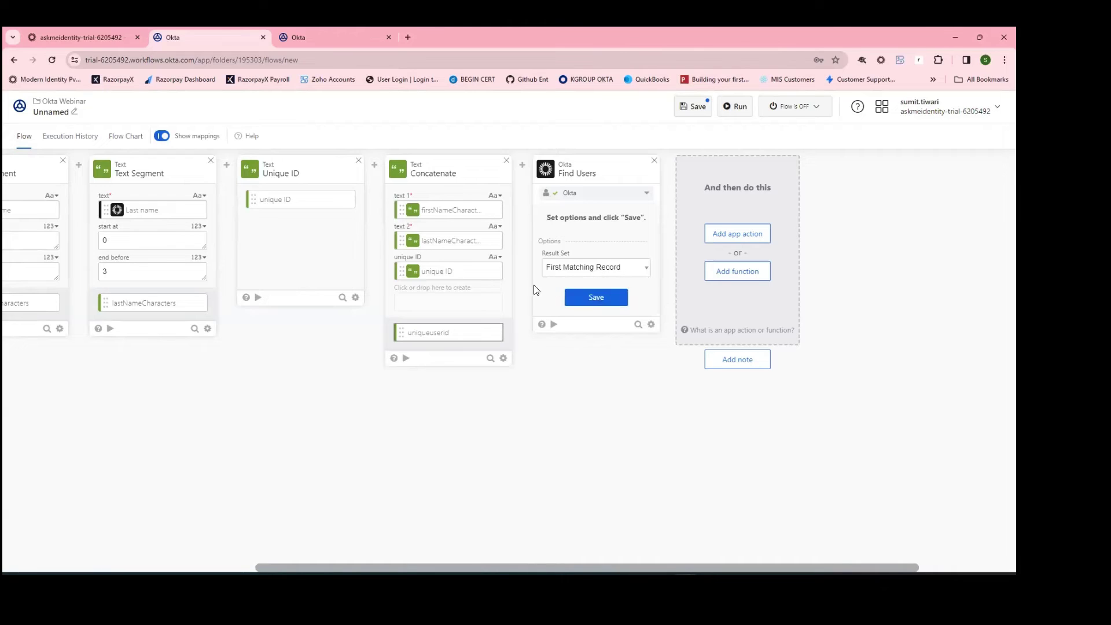
left_click(611, 300)
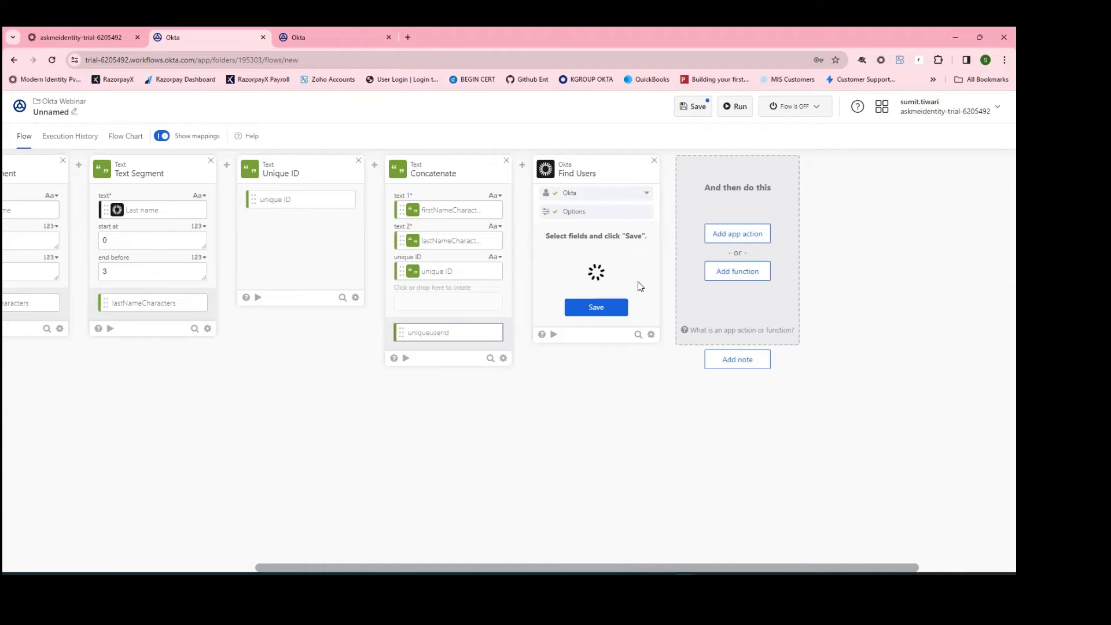
left_click(607, 310)
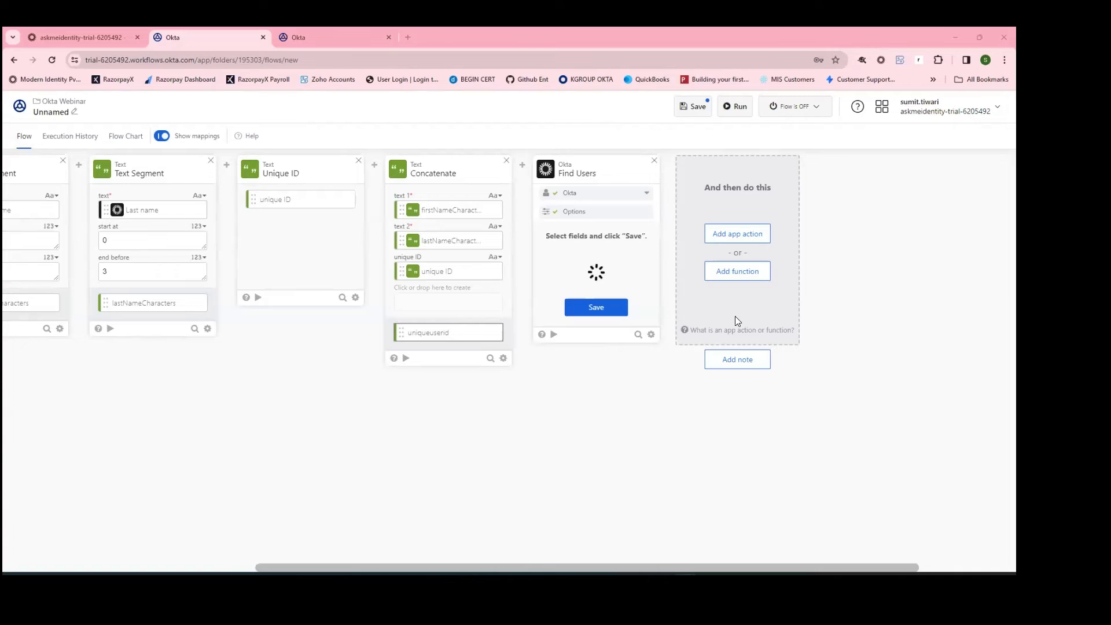
left_click(596, 274)
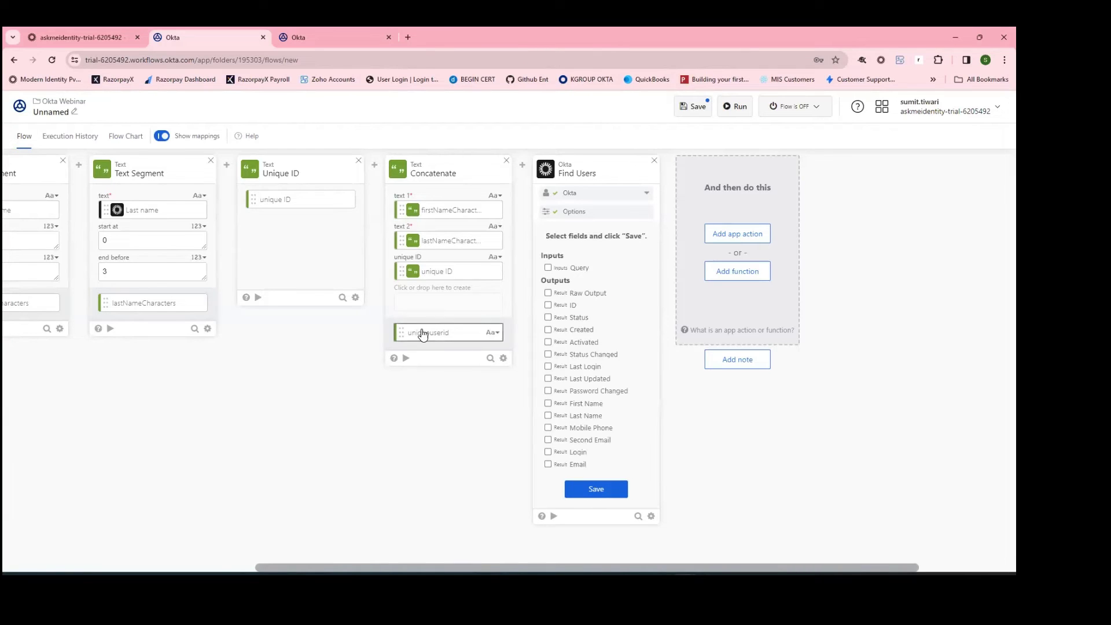
Step: Enable the Query input and ID output on Find Users and save
left_click(547, 268)
left_click(548, 305)
left_click(619, 490)
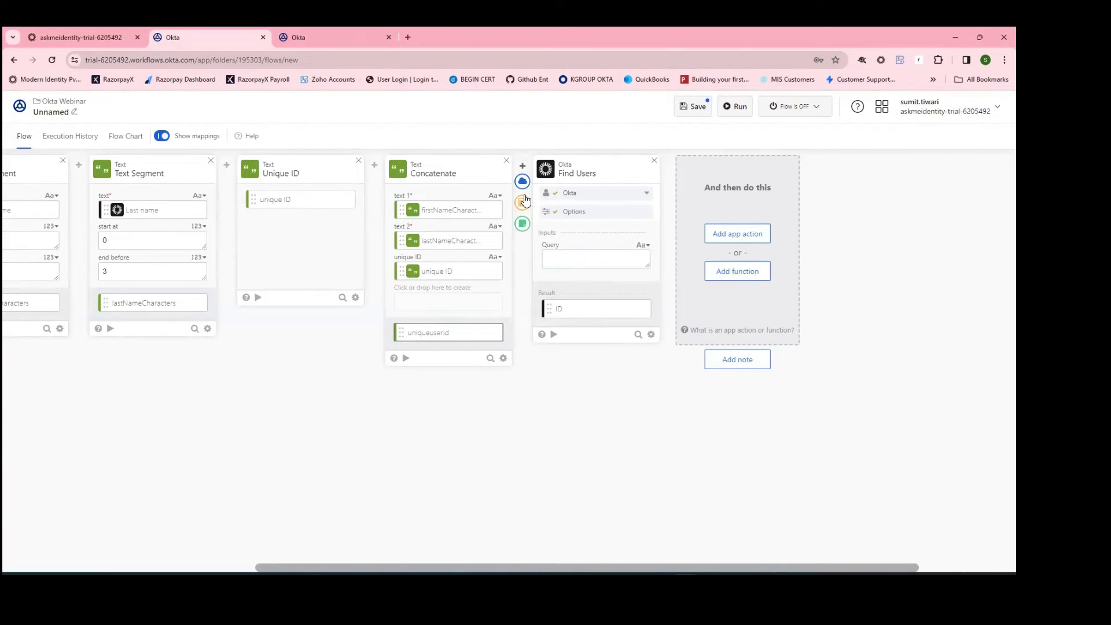
Step: Insert a Compose step before Find Users containing search=profile and the uniqueuserid attribute name copied from the admin profile
left_click(524, 202)
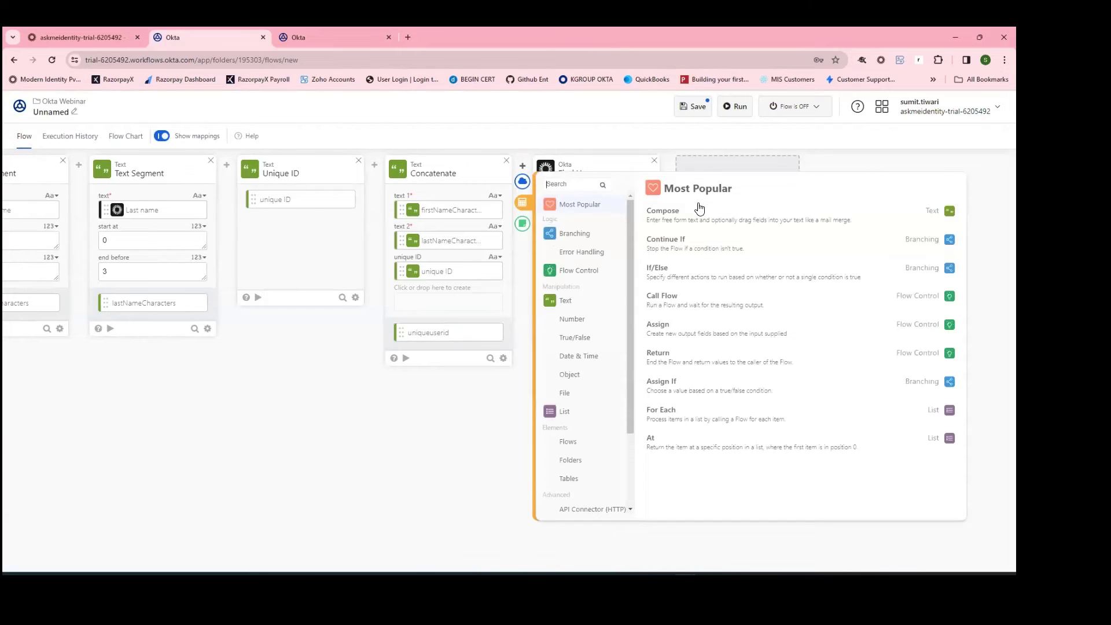
left_click(703, 217)
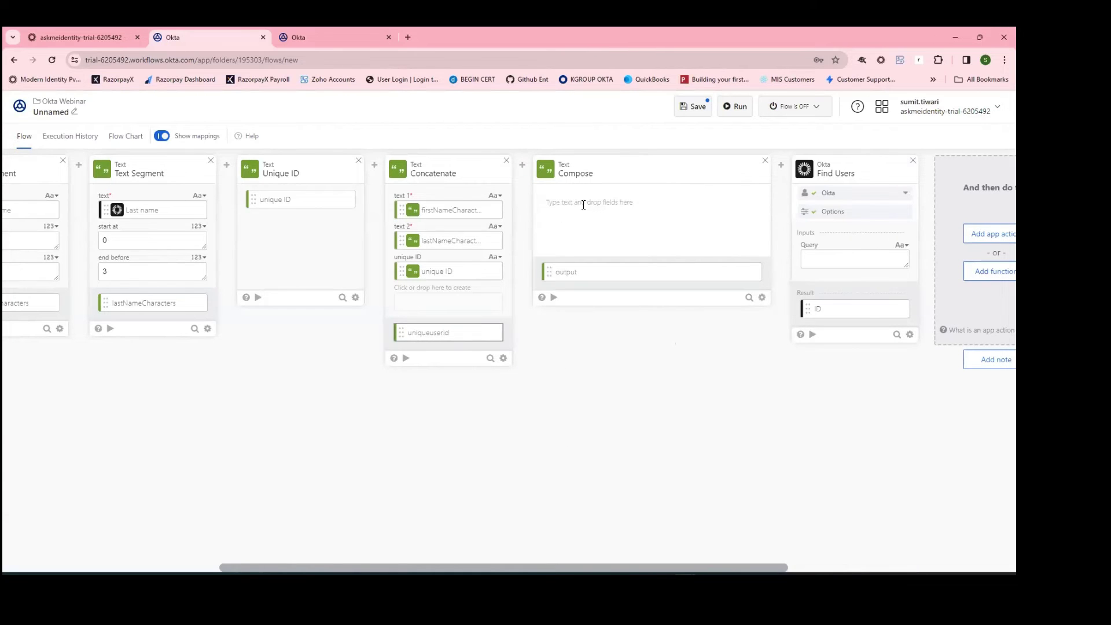
left_click(584, 205)
type("search=profile.")
left_click(83, 42)
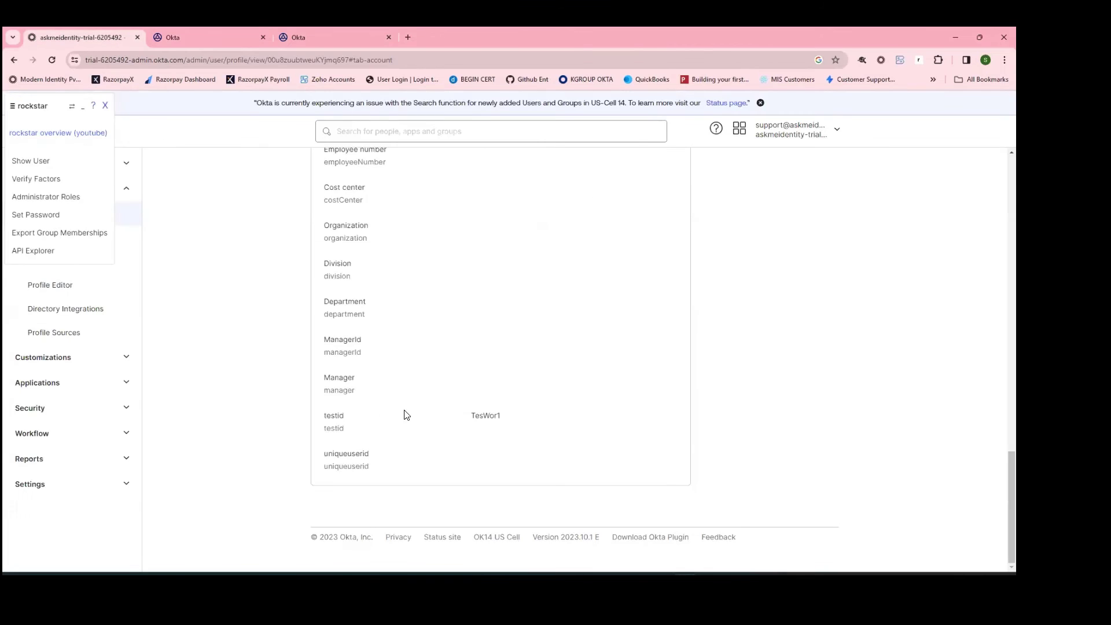
double_click(359, 469)
key("ctrl+c")
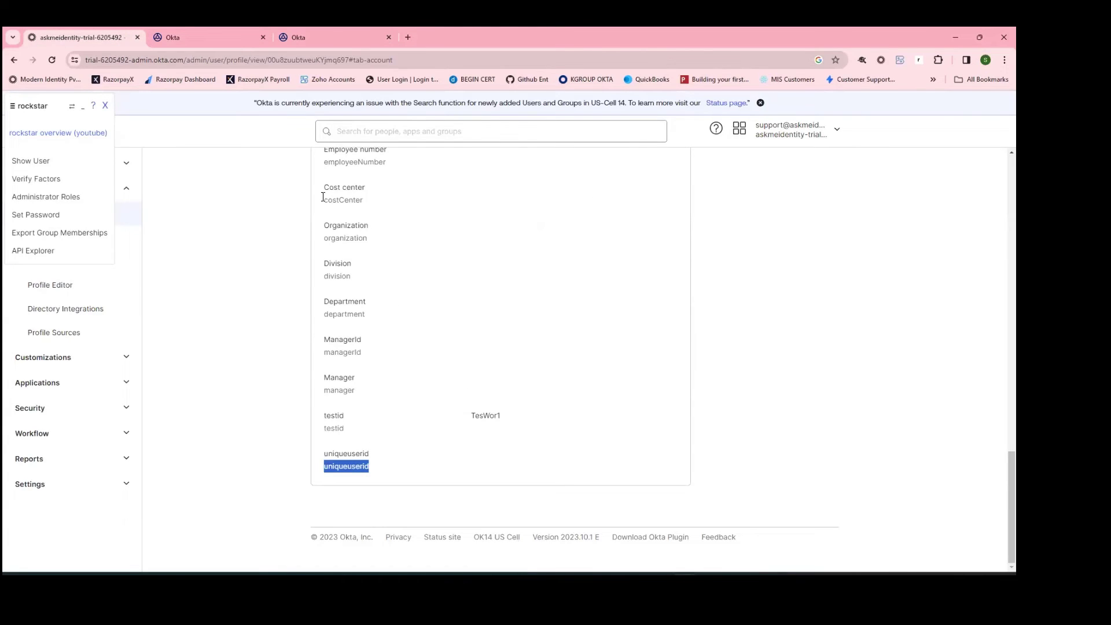
left_click(183, 36)
left_click(624, 201)
key("ctrl+v")
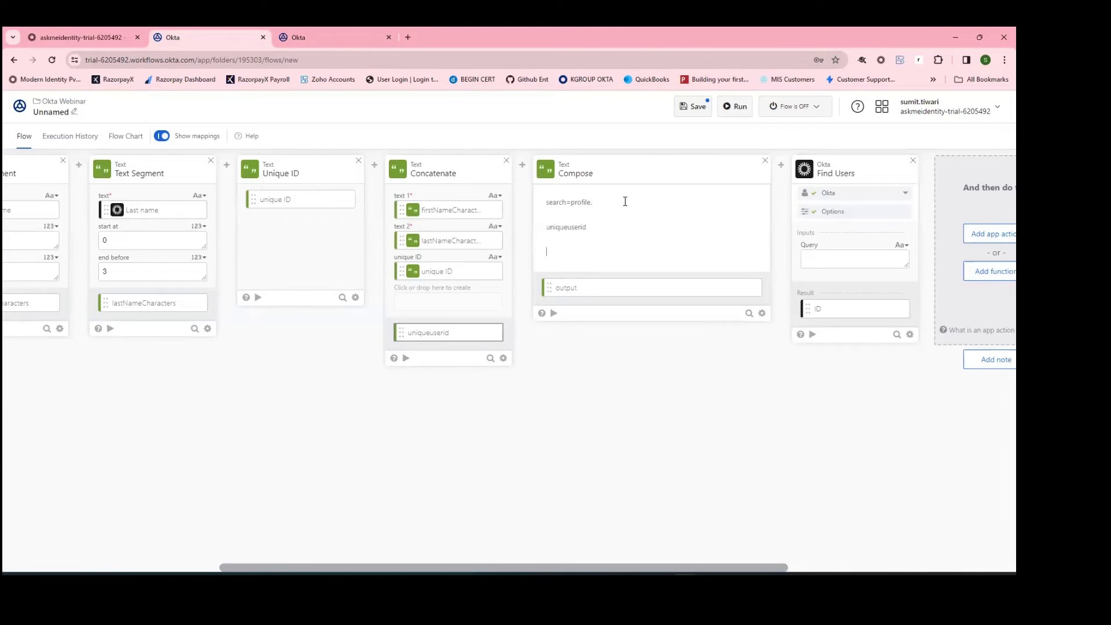
Step: Finish the Compose text as search=profile.uniqueuserid eq "" wrapping Concatenate's uniqueuserid output
key("BackSpace")
key("BackSpace")
key("BackSpace")
key("BackSpace")
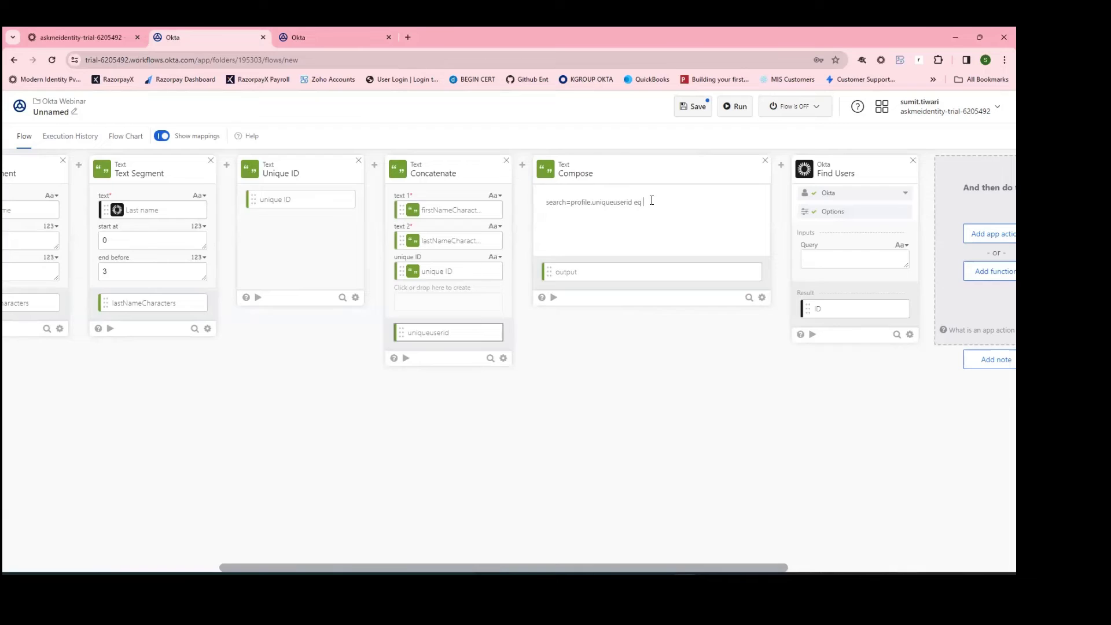
left_click(573, 245)
key("BackSpace")
left_click_drag(457, 338, 716, 208)
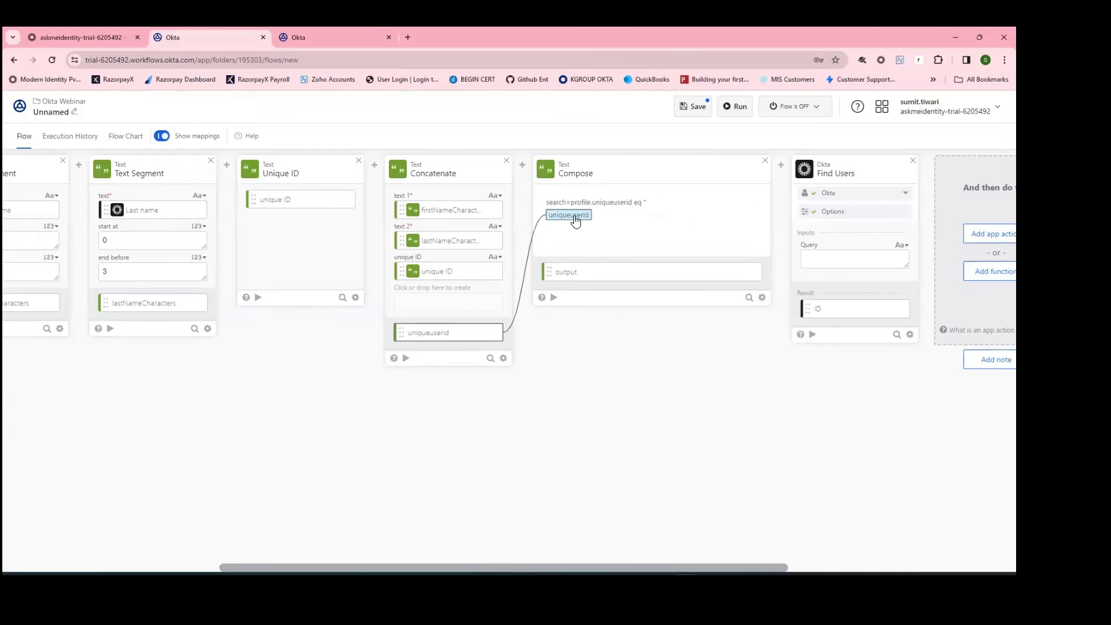
left_click(549, 215)
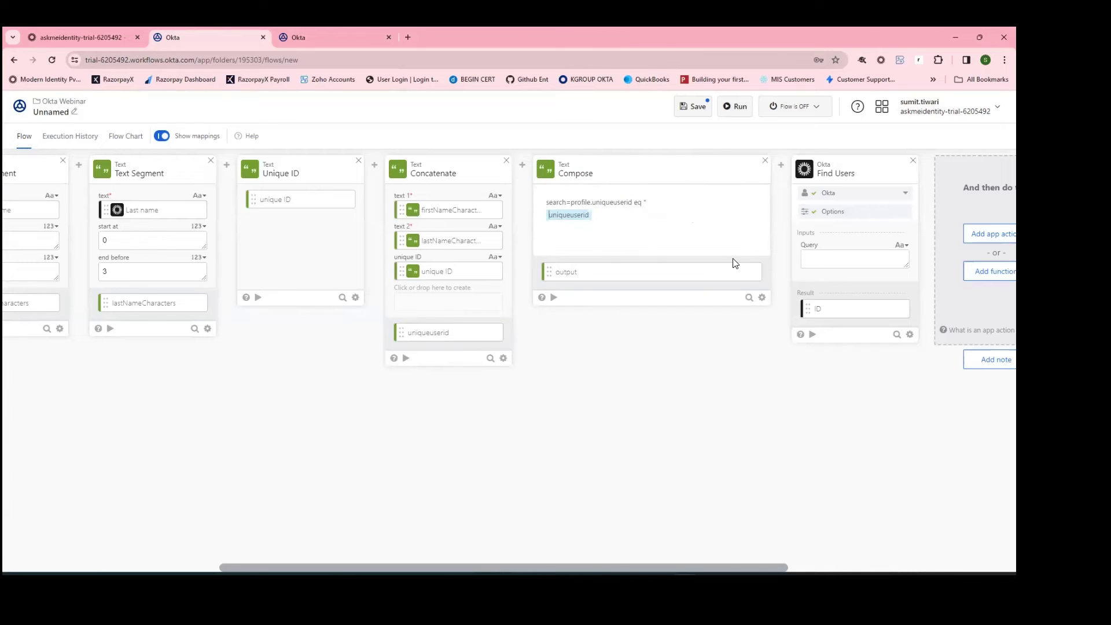
key("BackSpace")
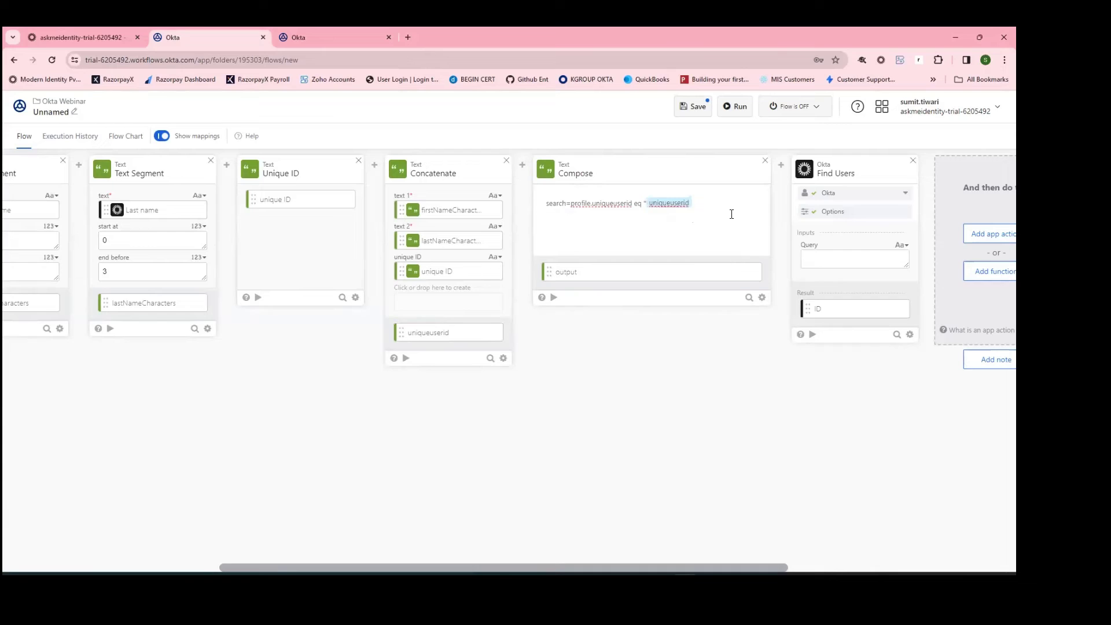
type("\"")
left_click(751, 272)
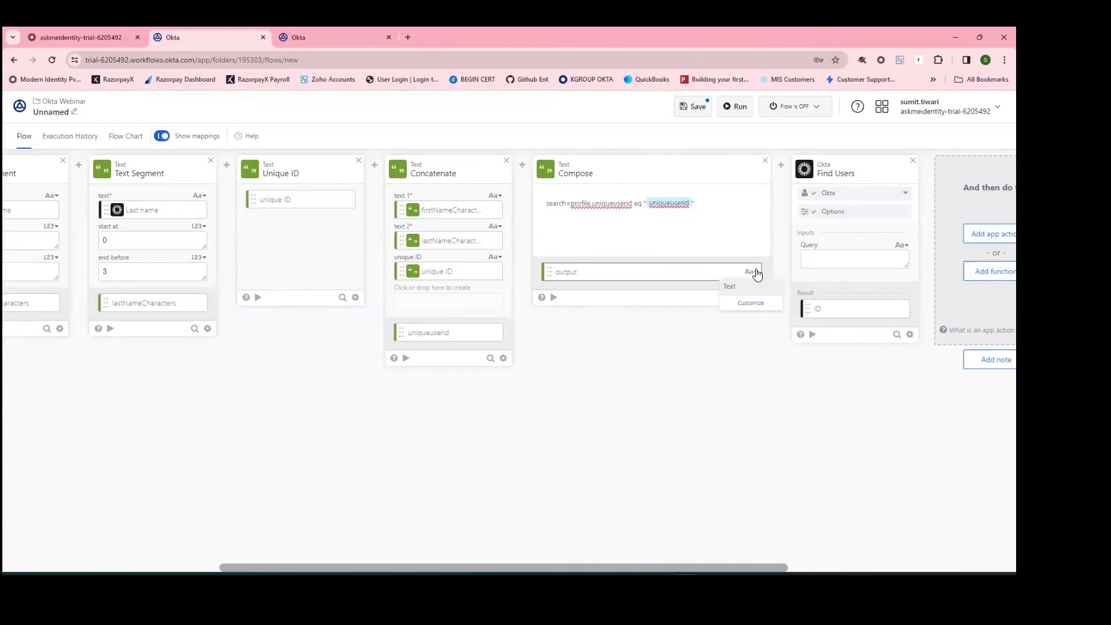
Step: Rename the Compose output to searchQuery and map it into Find Users' Query input
left_click(749, 302)
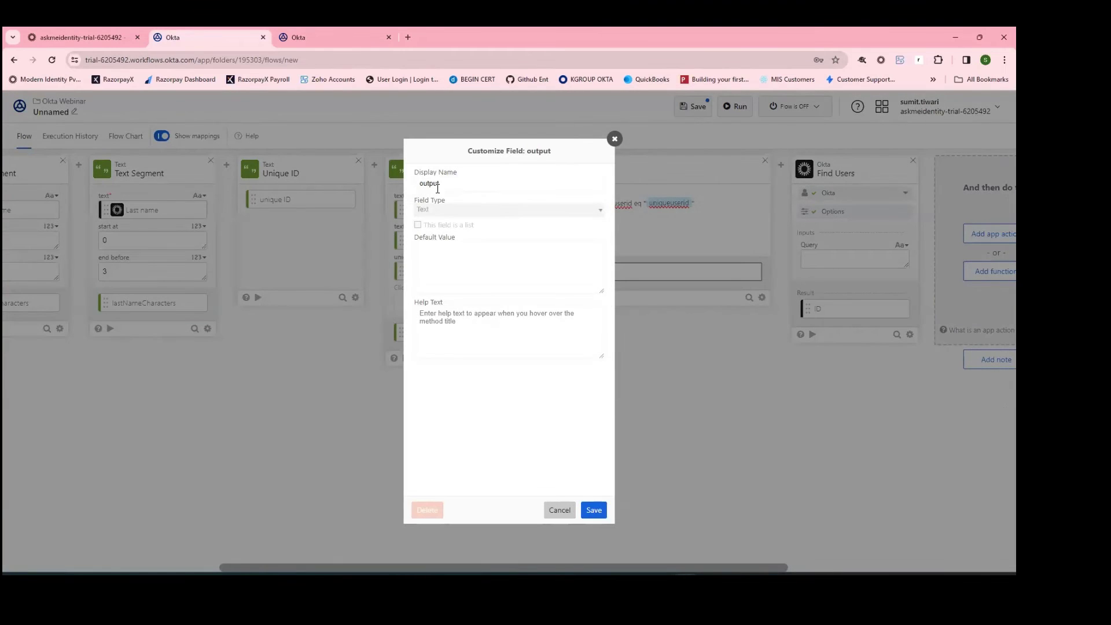
left_click_drag(439, 184, 409, 190)
type("searchQuery")
left_click(593, 509)
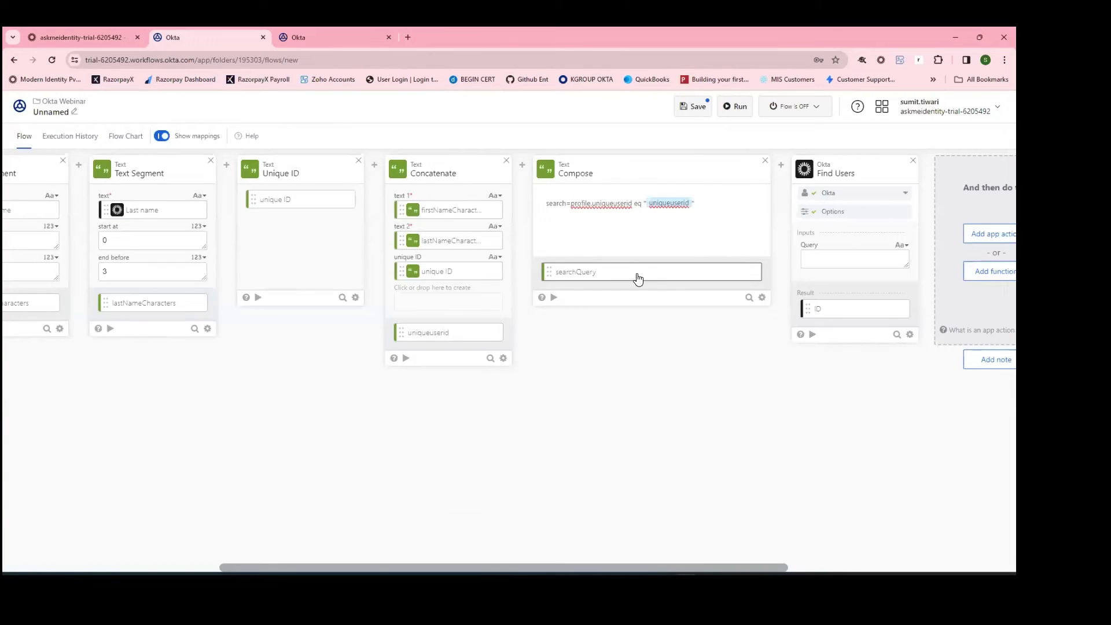
left_click_drag(637, 277, 844, 269)
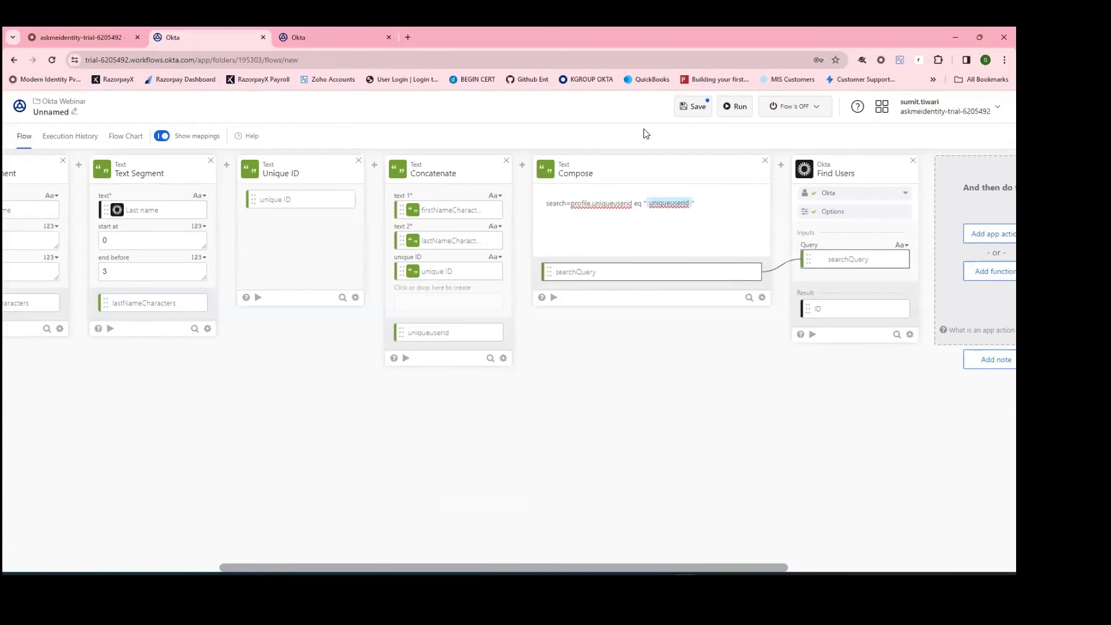
left_click_drag(632, 567, 720, 566)
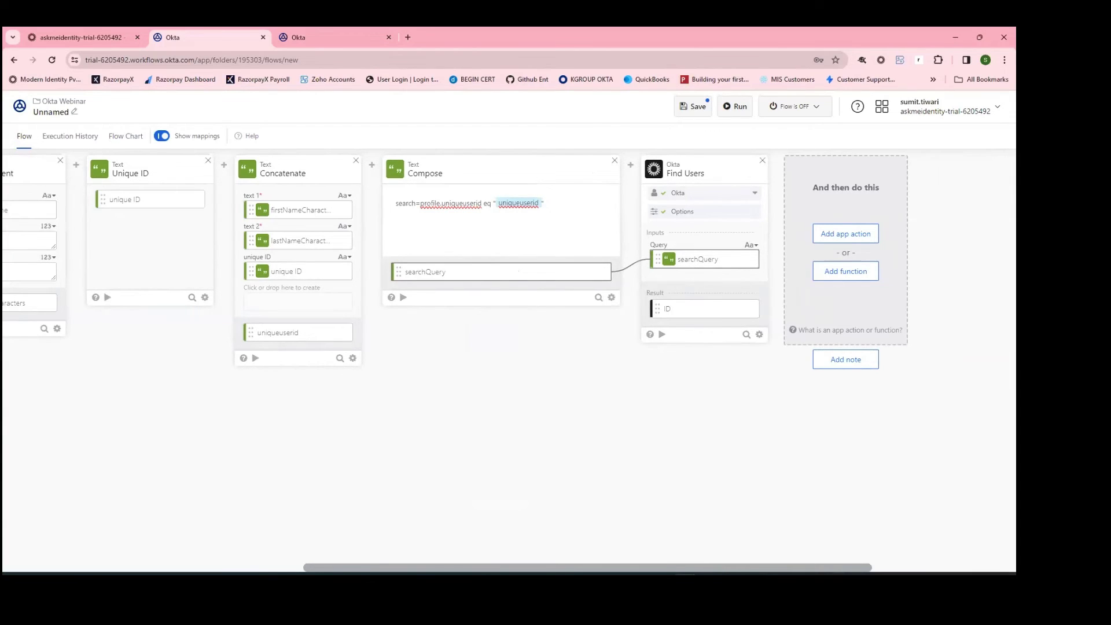
left_click_drag(601, 573, 675, 572)
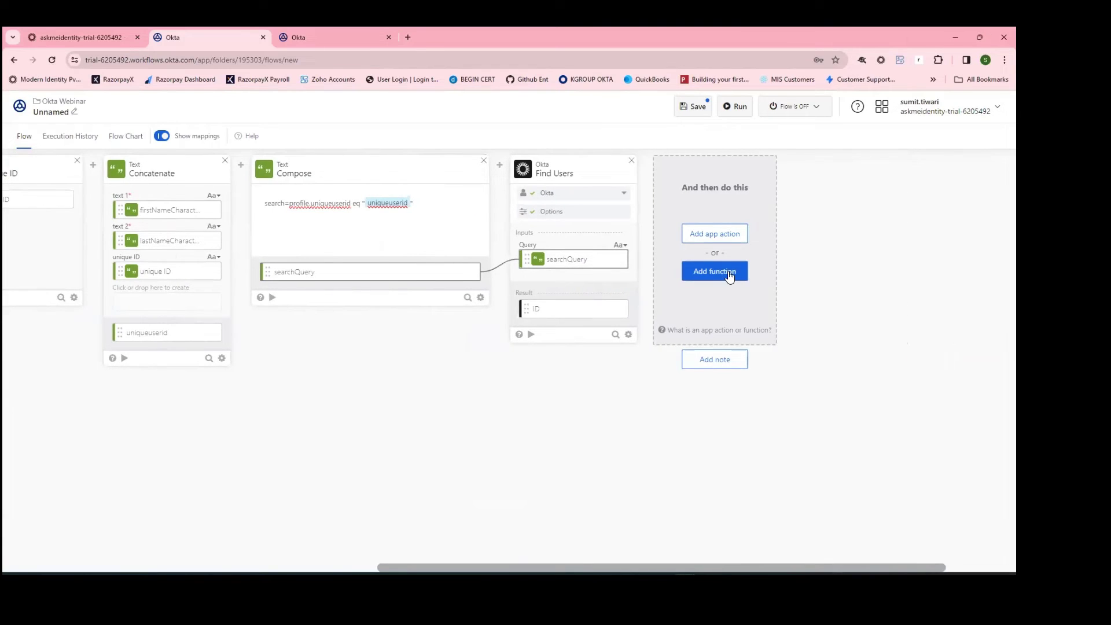
Step: Add an If/Else after Find Users testing whether its result ID equals null
left_click(725, 270)
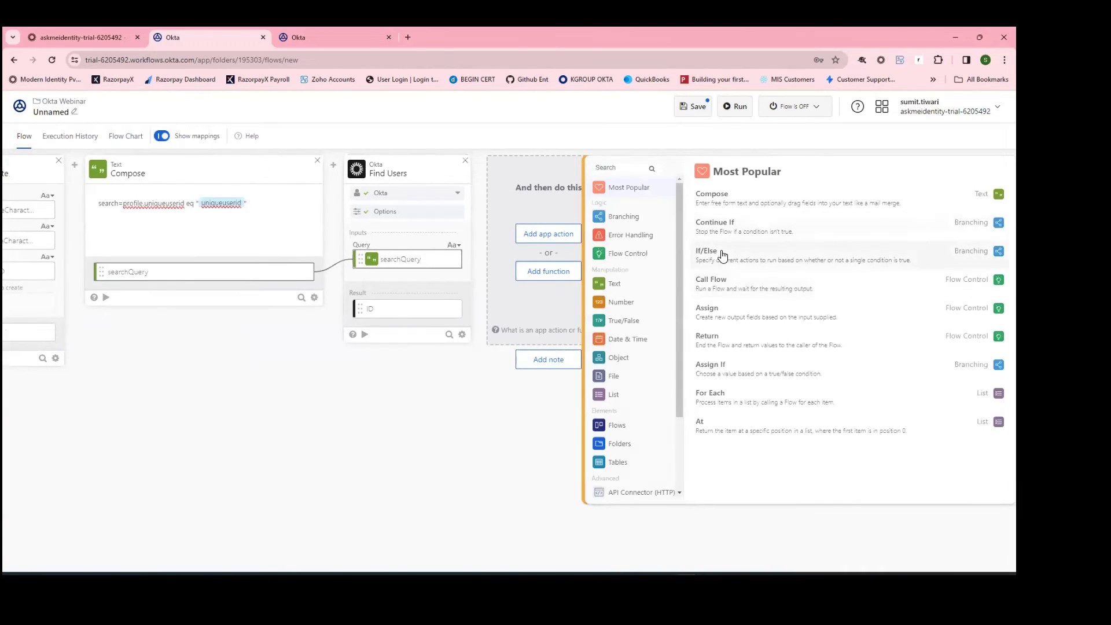
left_click(723, 252)
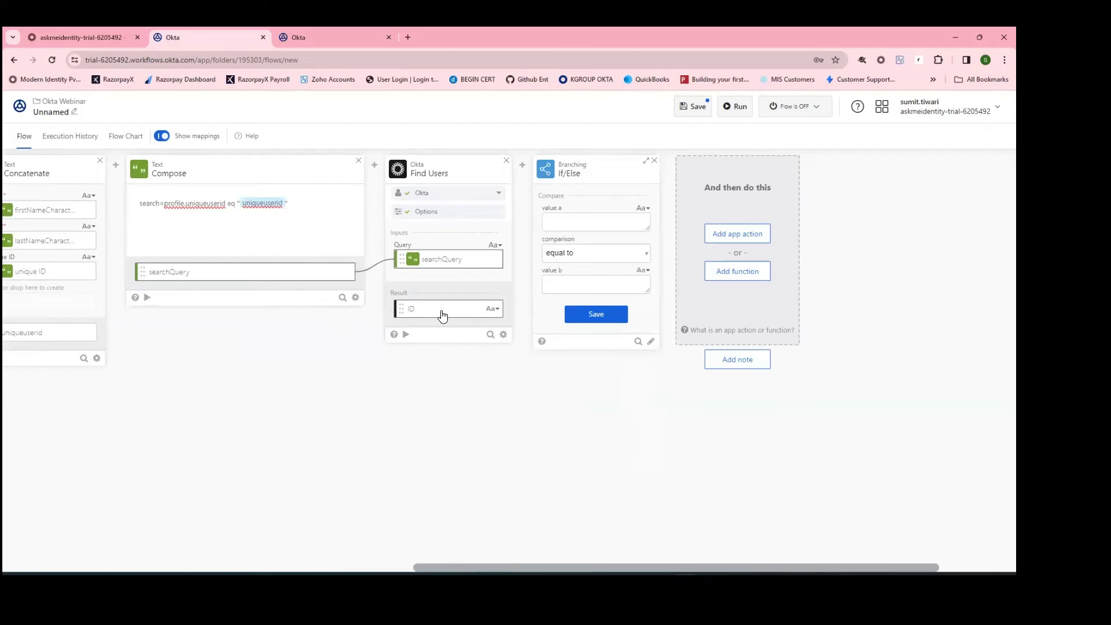
left_click_drag(442, 316, 579, 227)
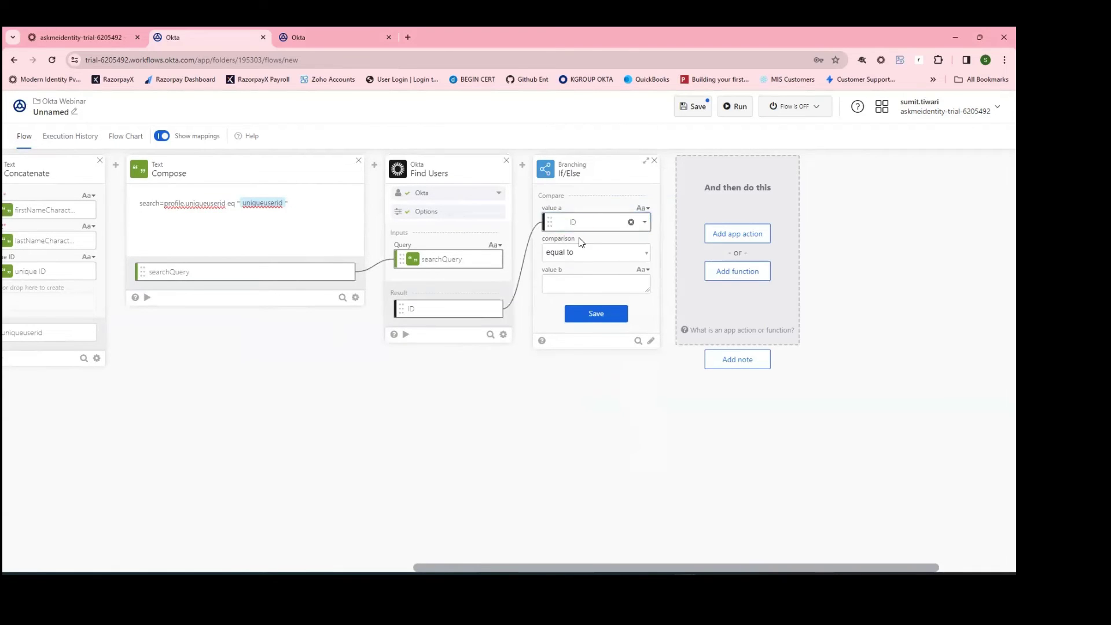
left_click(595, 315)
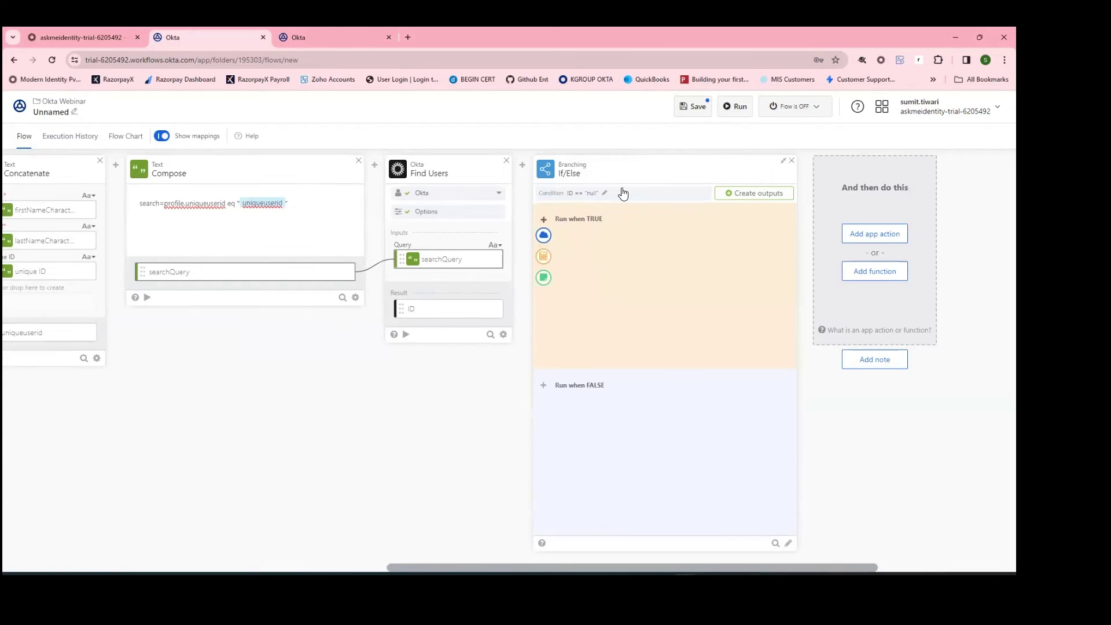
mouse_move(544, 235)
Step: Add the Okta connector's Update User action, found by searching 'update', to the TRUE branch
left_click(544, 236)
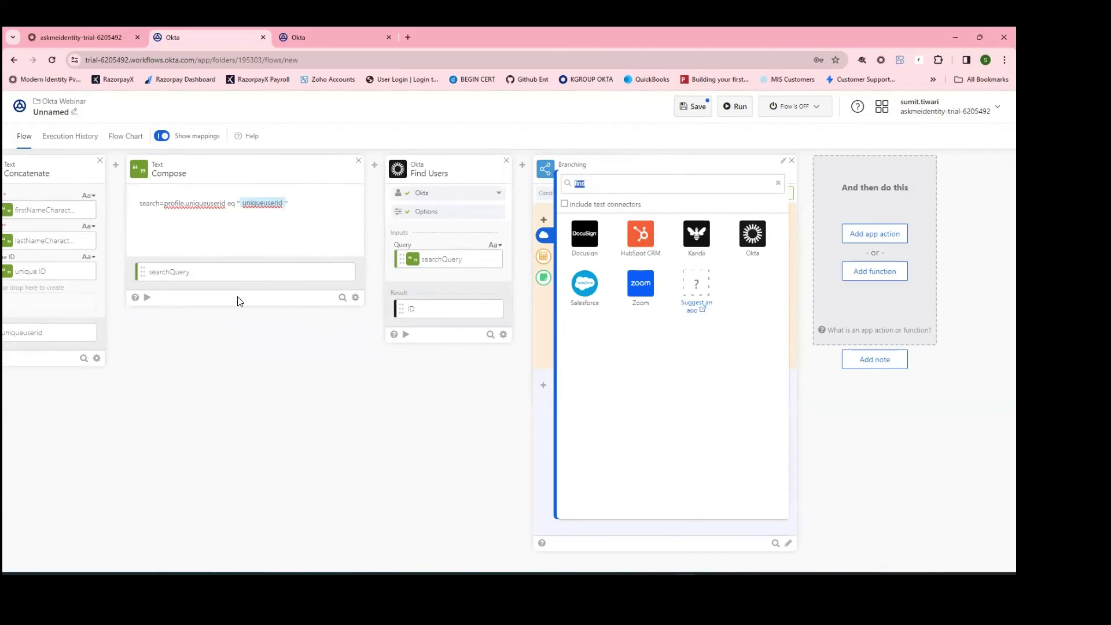
left_click(753, 233)
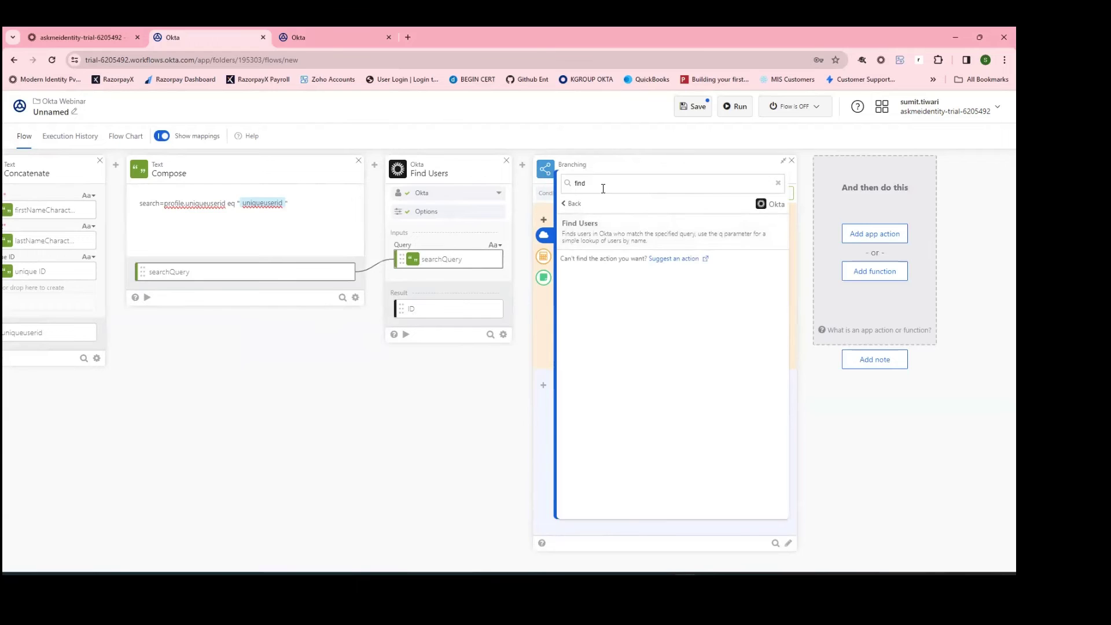
key("BackSpace")
key("BackSpace")
key("BackSpace")
key("BackSpace")
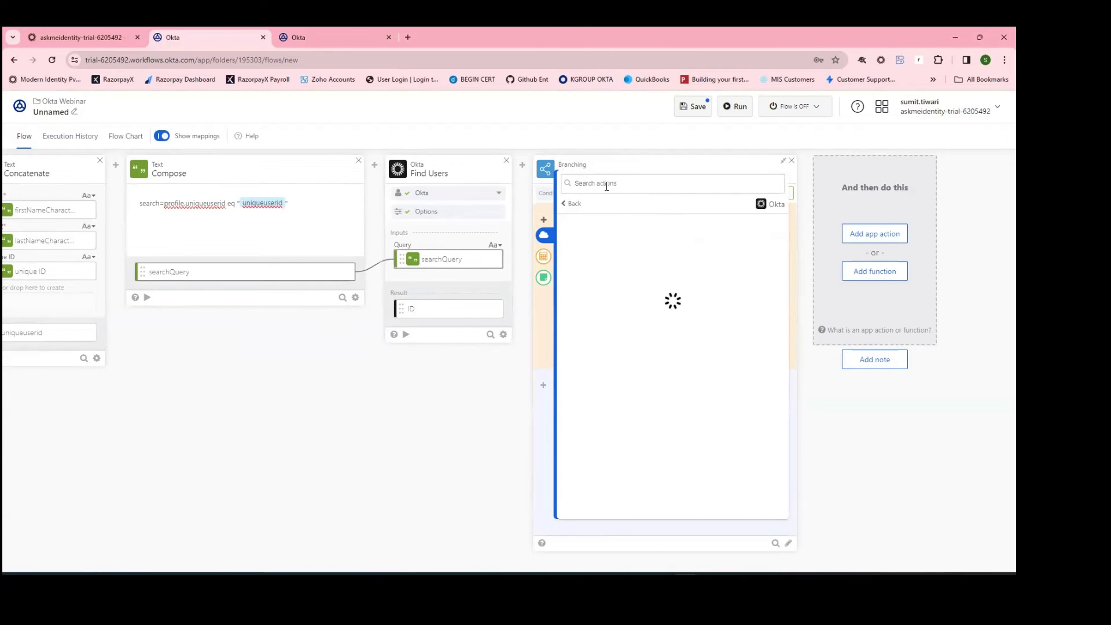
type("update")
left_click(615, 347)
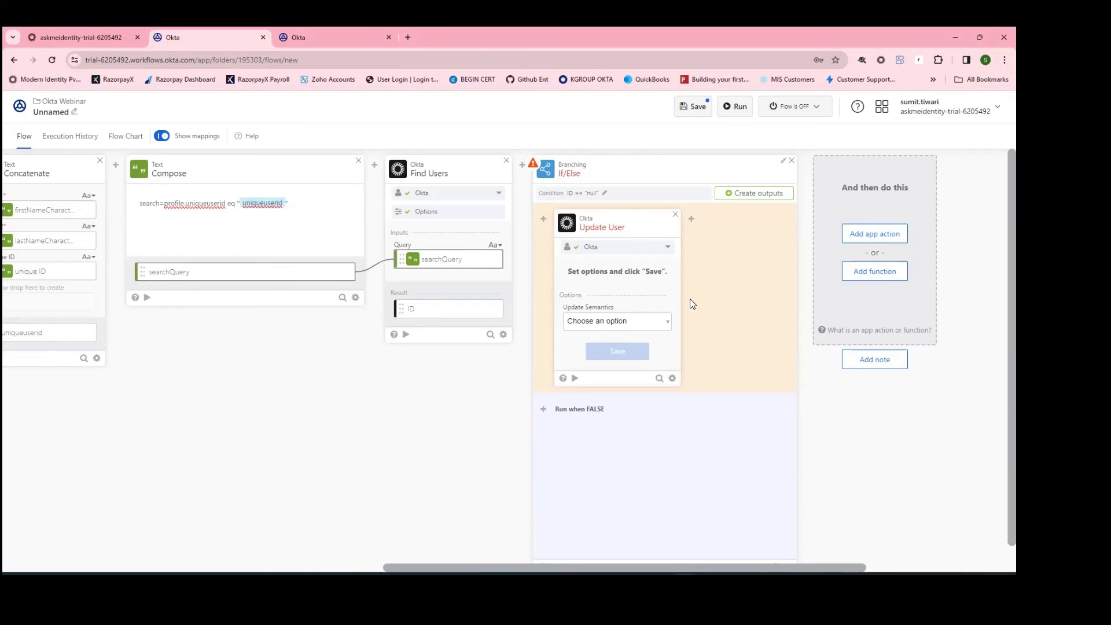
Step: Set Update User's Update Semantics to Partial and save the card options
left_click(625, 325)
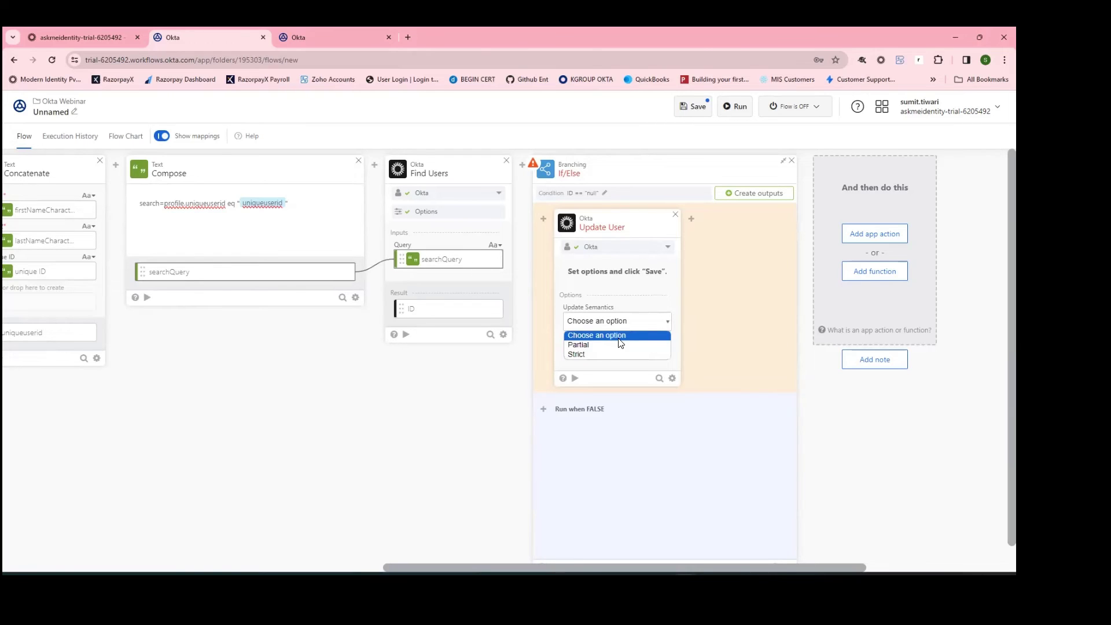
left_click(619, 344)
left_click(616, 350)
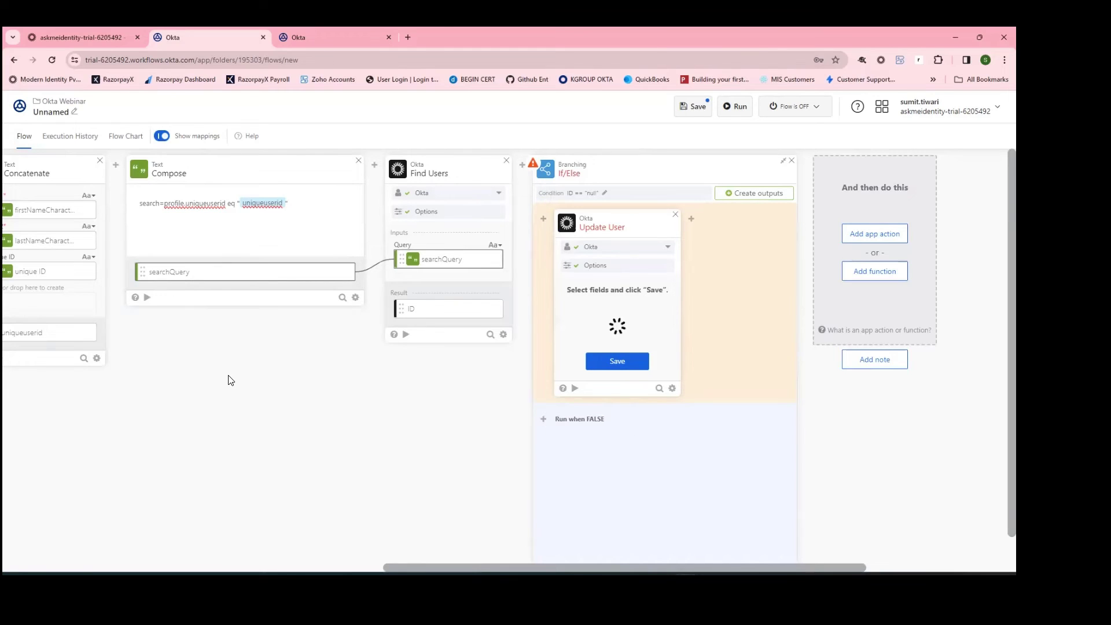
scroll(347, 377, "down", 1)
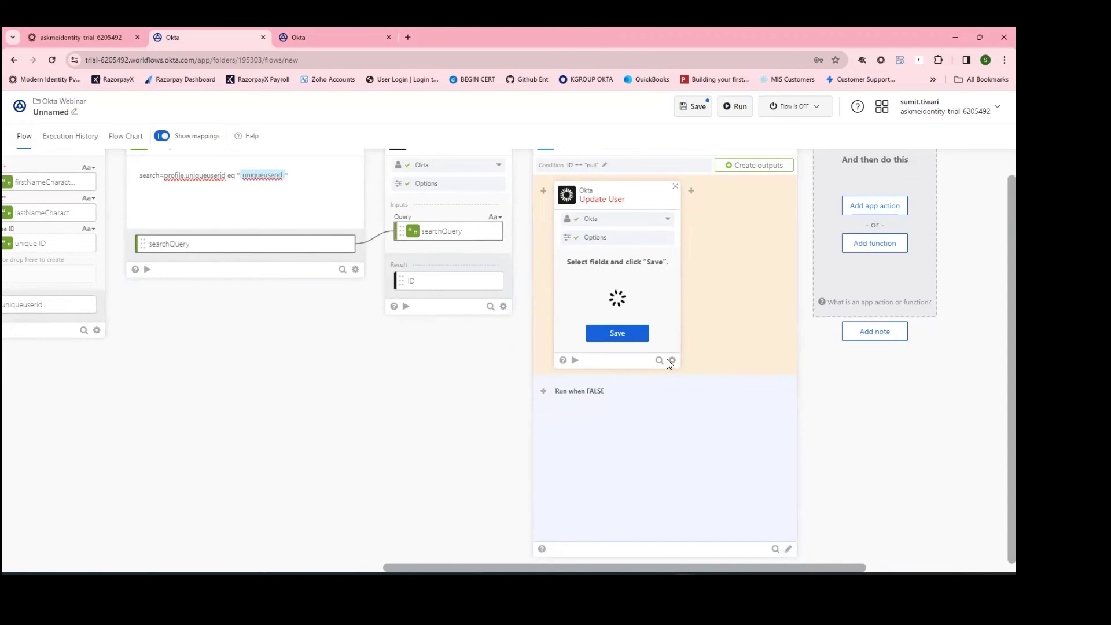
Step: Add Gmail's Send Email action, found by searching 'send', to the FALSE branch
mouse_move(542, 394)
left_click(544, 408)
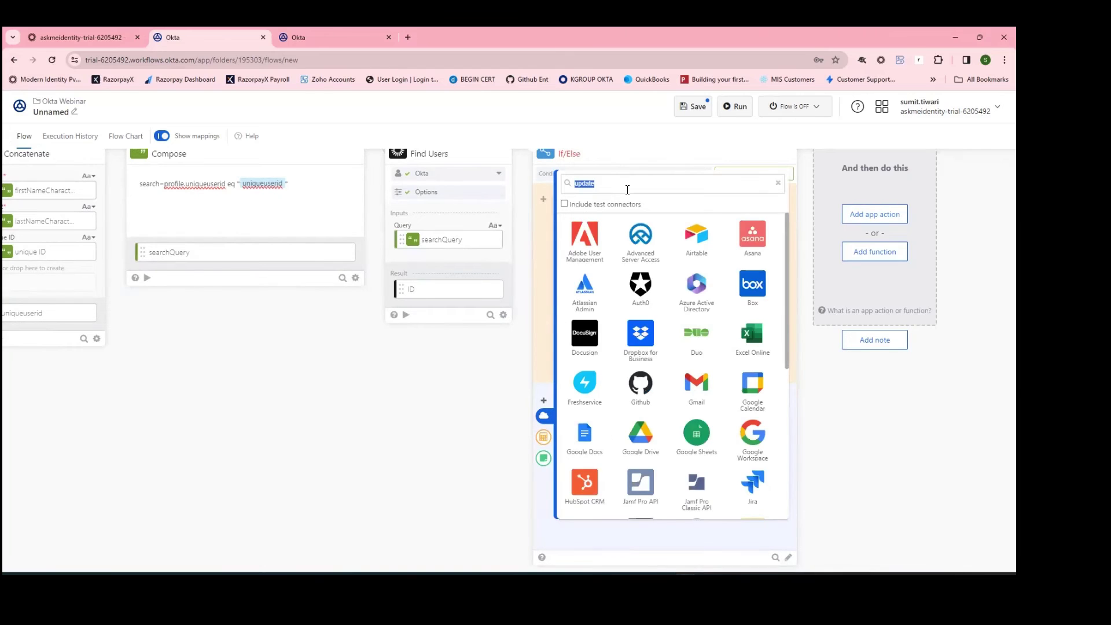
key("BackSpace")
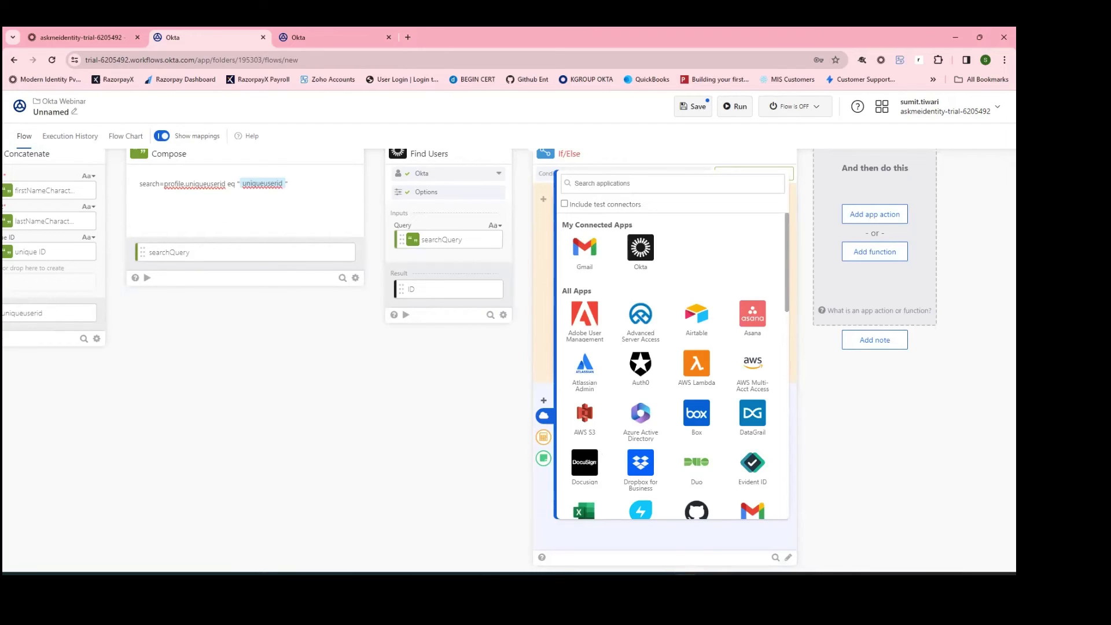
left_click(585, 249)
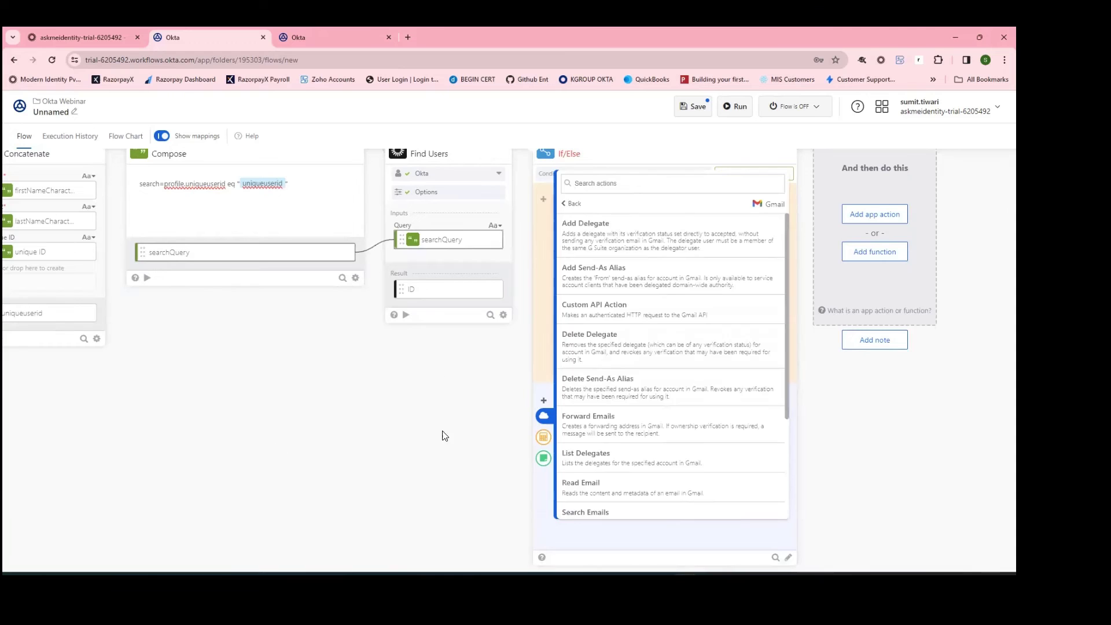
left_click(624, 184)
type("send")
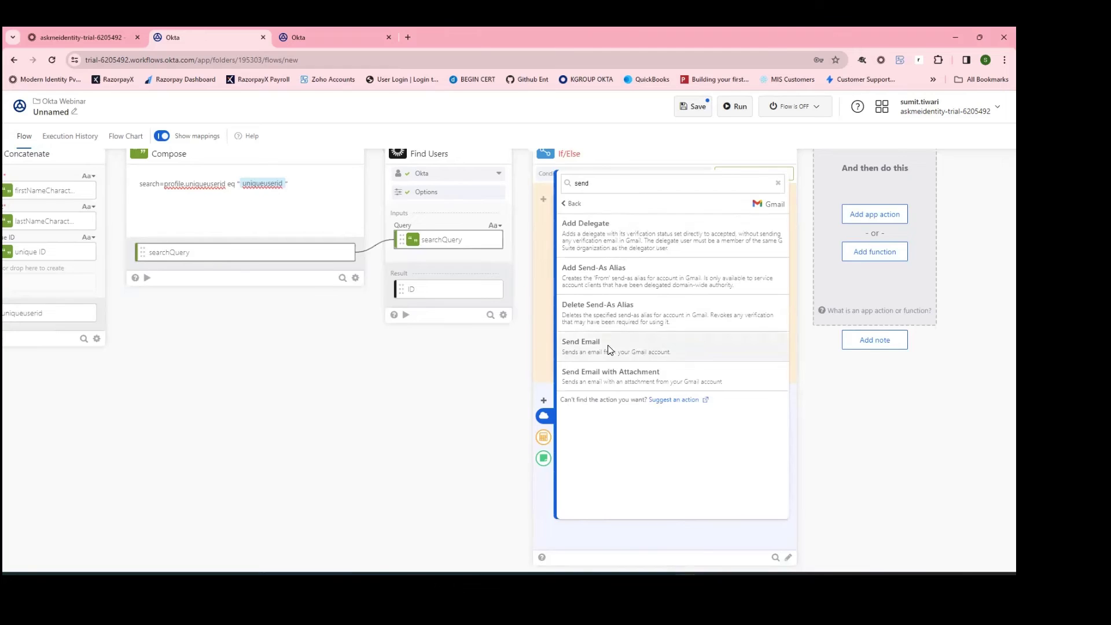
left_click(610, 345)
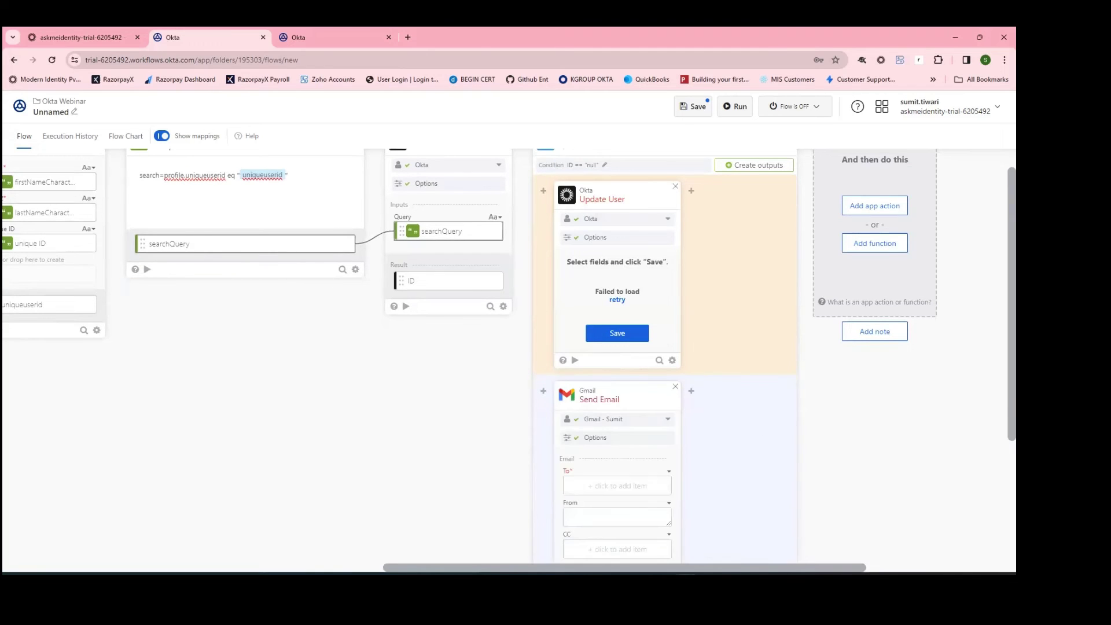
Step: Fill in the recipient's and sender's e-mail addresses on the Send Email card
scroll(648, 389, "down", 2)
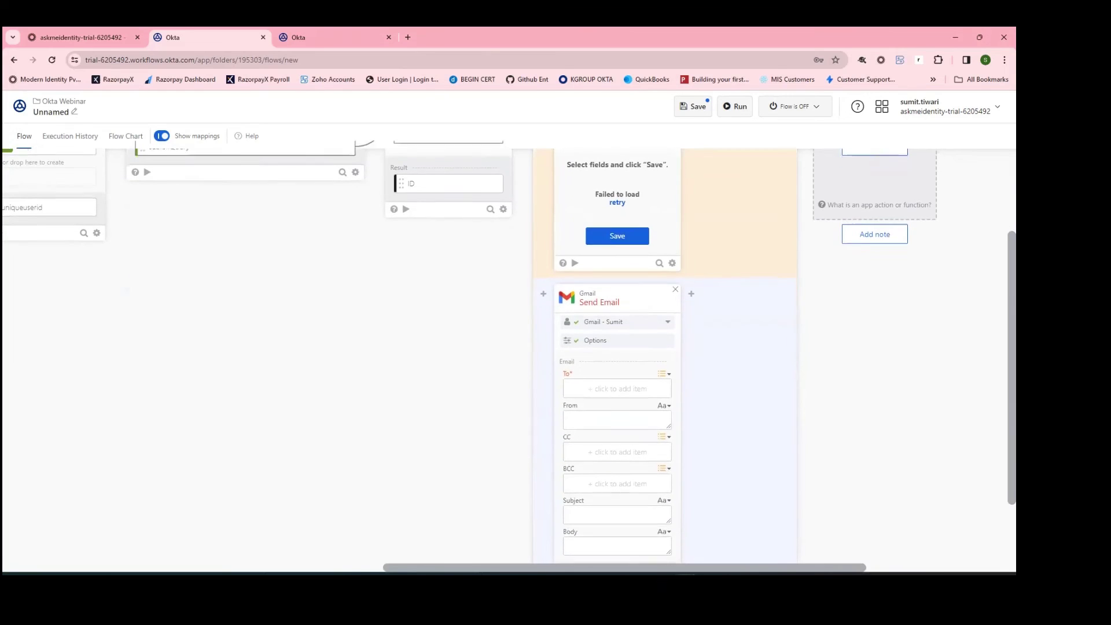
left_click(629, 391)
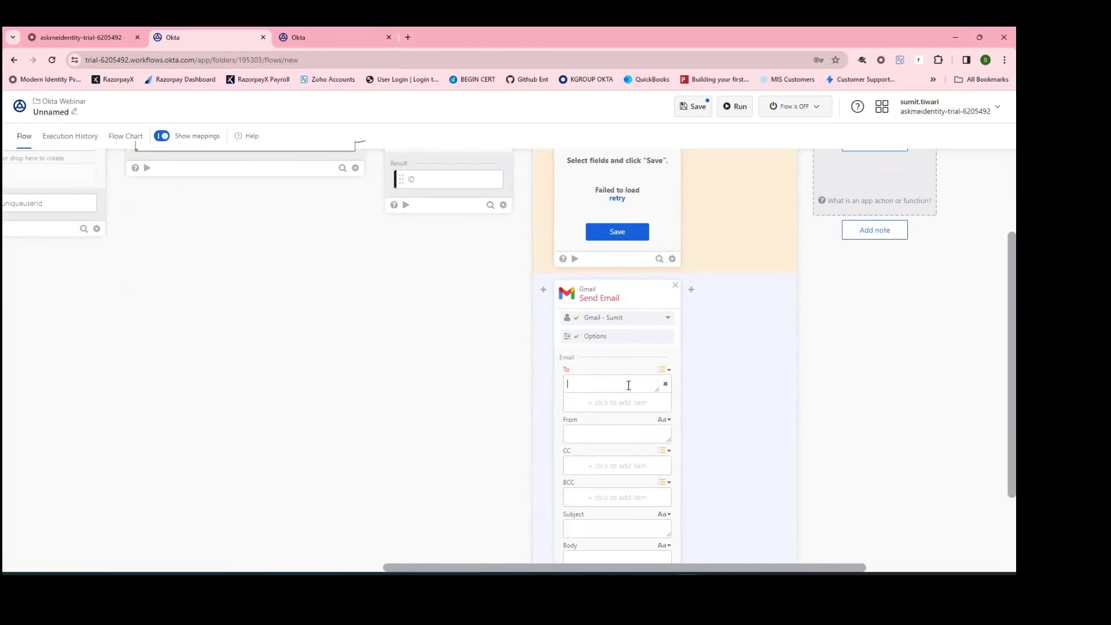
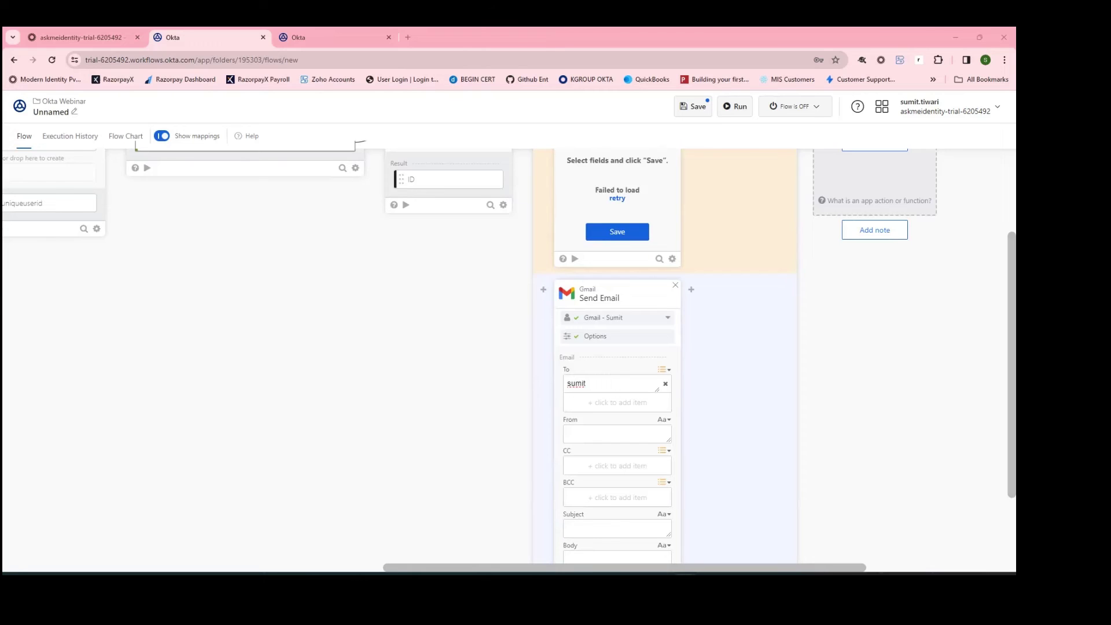
left_click(635, 382)
type("@askmeidentity.com")
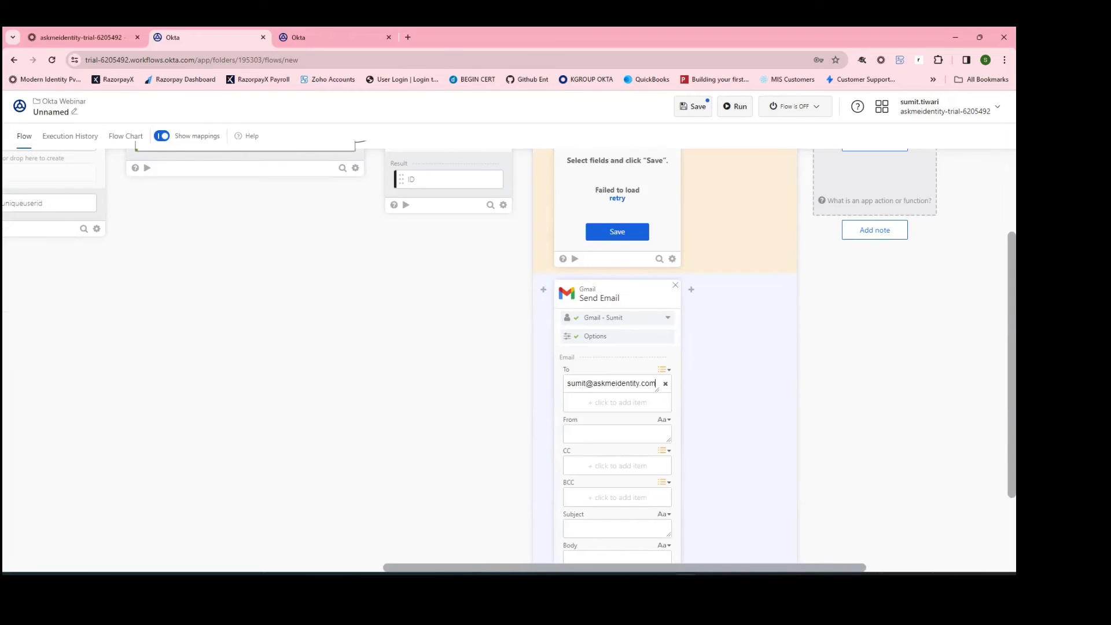
left_click(590, 432)
Step: Enter 'Workflow Failed' as both the email subject and the body text
scroll(580, 459, "down", 2)
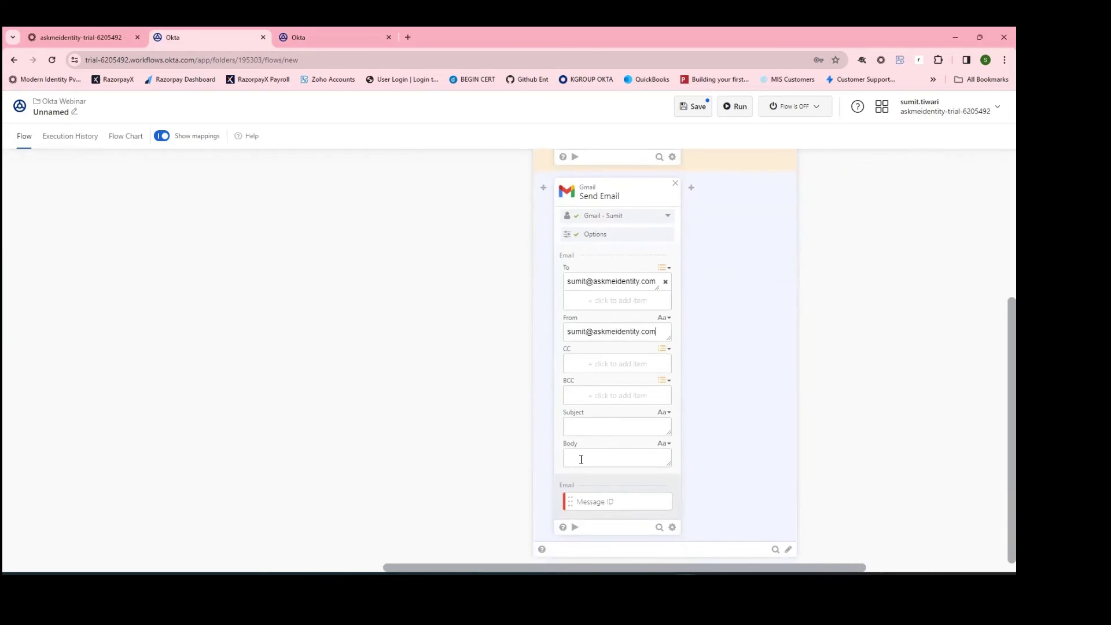
left_click(598, 426)
type("Workflow Failed")
left_click(633, 460)
type("WO")
key("BackSpace")
key("BackSpace")
key("BackSpace")
type("Workflow Faile")
scroll(633, 463, "up", 4)
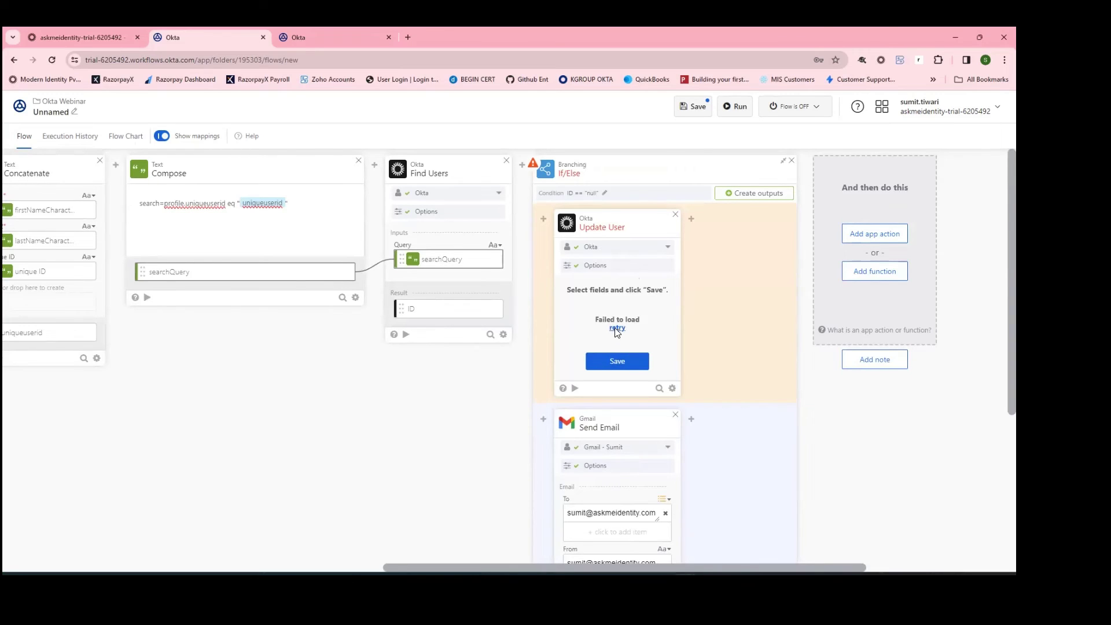
Step: Reload Update User's fields, untick Recovery Answer and include uniqueuserid as an input
left_click(617, 329)
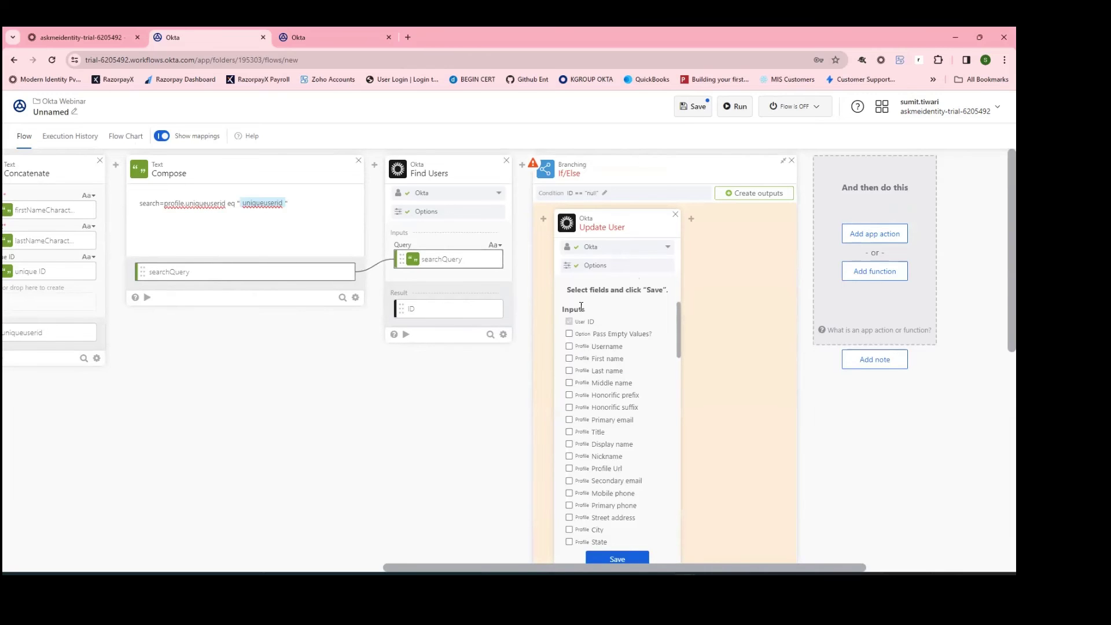
scroll(580, 301, "down", 3)
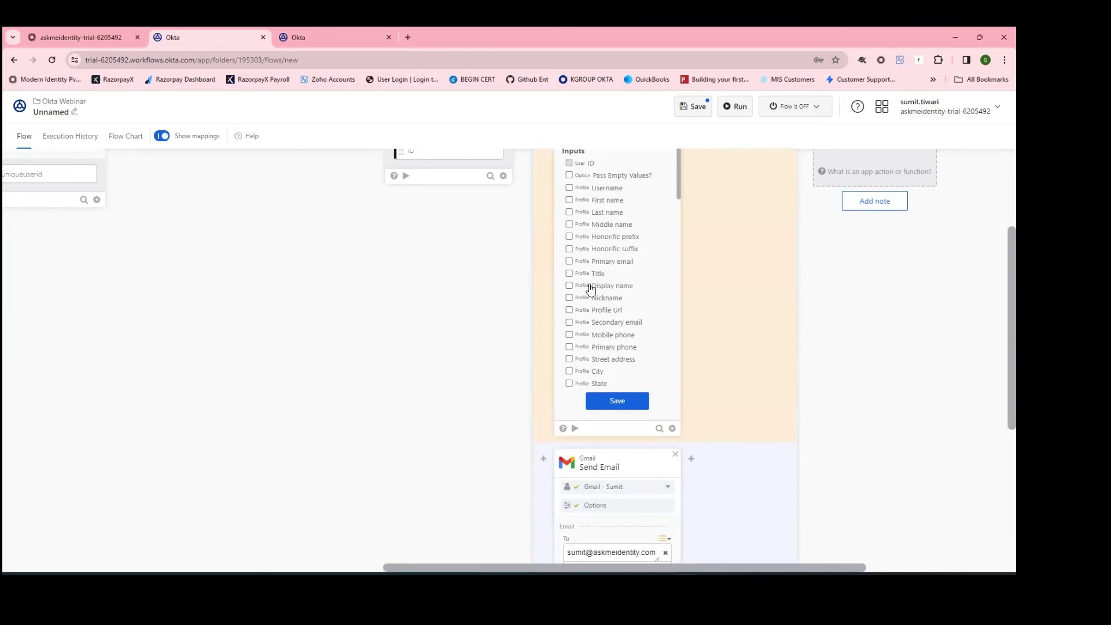
left_click_drag(677, 180, 683, 258)
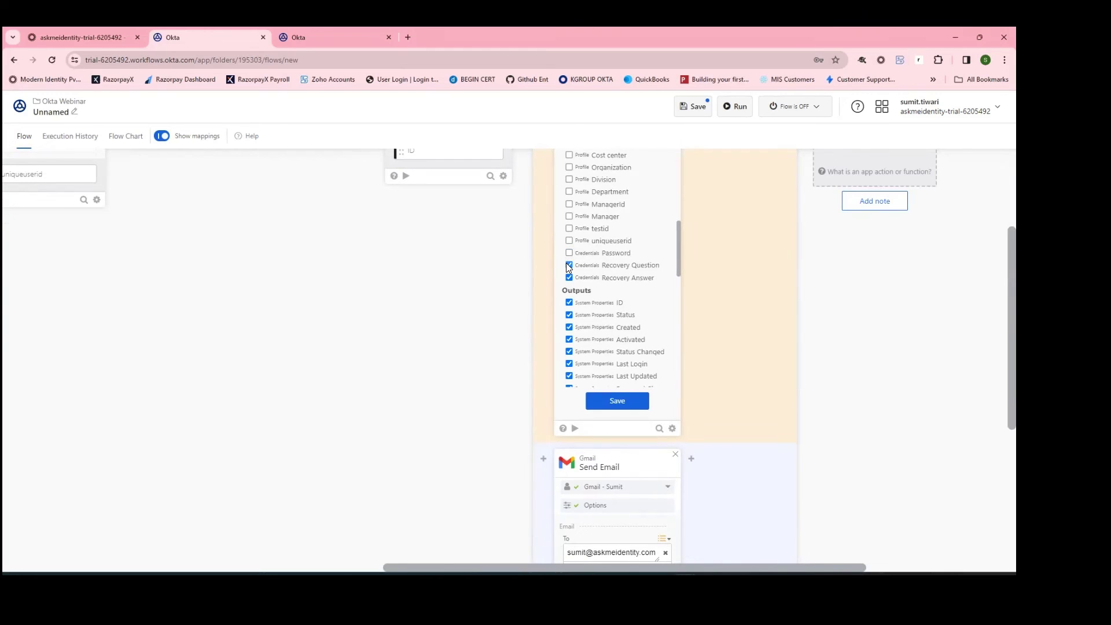
left_click(568, 277)
left_click_drag(677, 263, 677, 256)
left_click(570, 269)
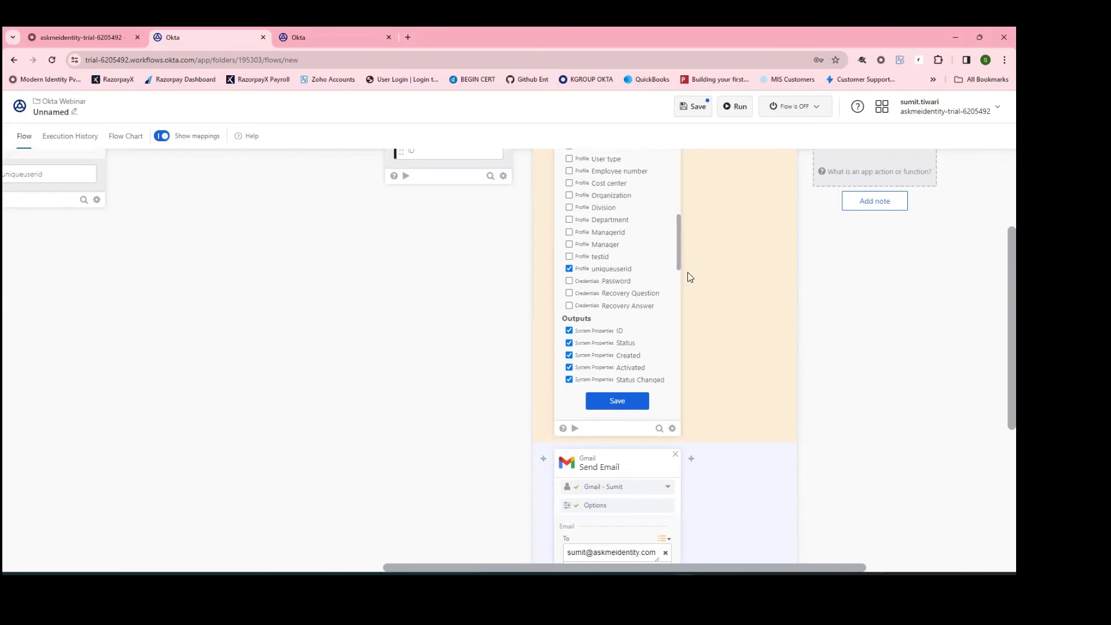
left_click_drag(676, 248, 674, 281)
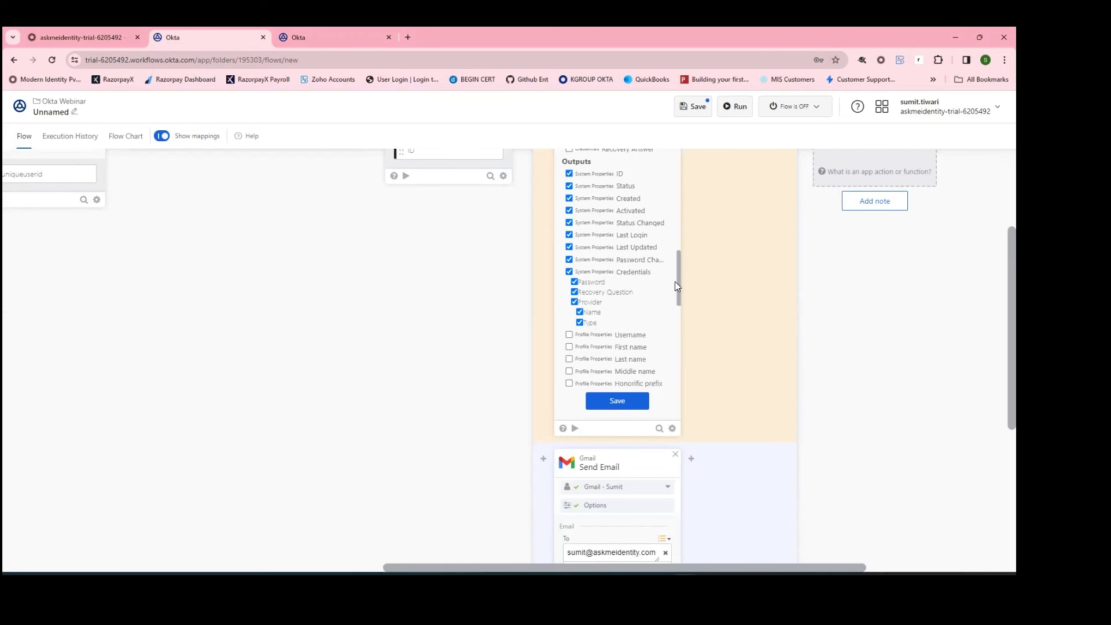
Step: Drop the default outputs such as Status, Created and Last Login, keep uniqueuserid, and save
left_click(569, 186)
left_click(568, 198)
left_click(568, 211)
left_click(569, 222)
left_click(569, 235)
left_click(568, 247)
left_click(568, 271)
left_click_drag(678, 270, 681, 363)
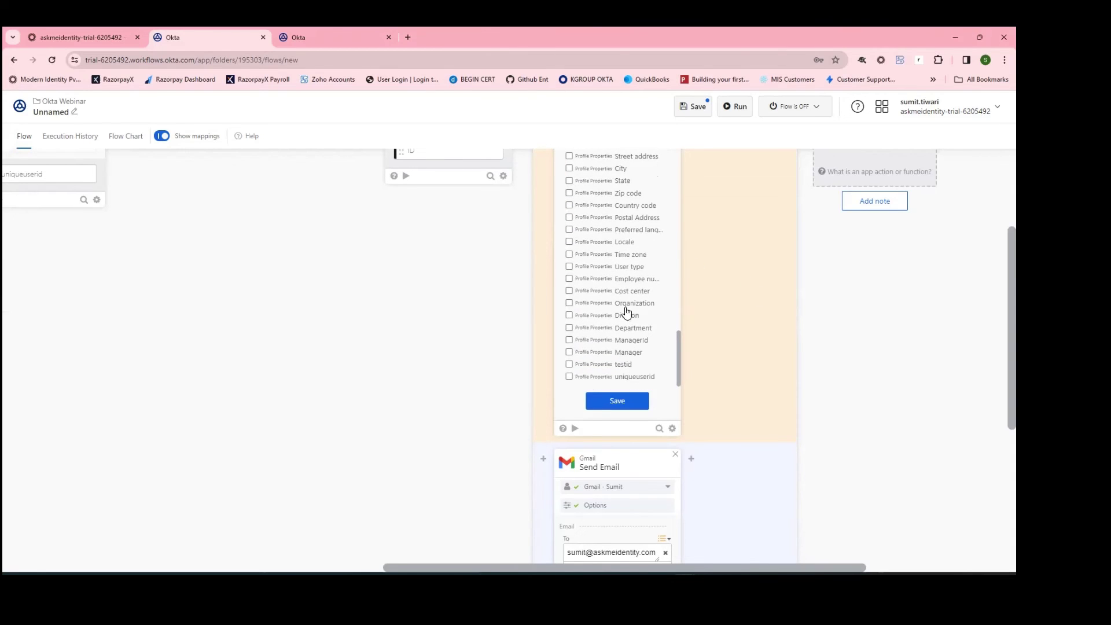
left_click(634, 377)
left_click(617, 400)
scroll(737, 296, "up", 3)
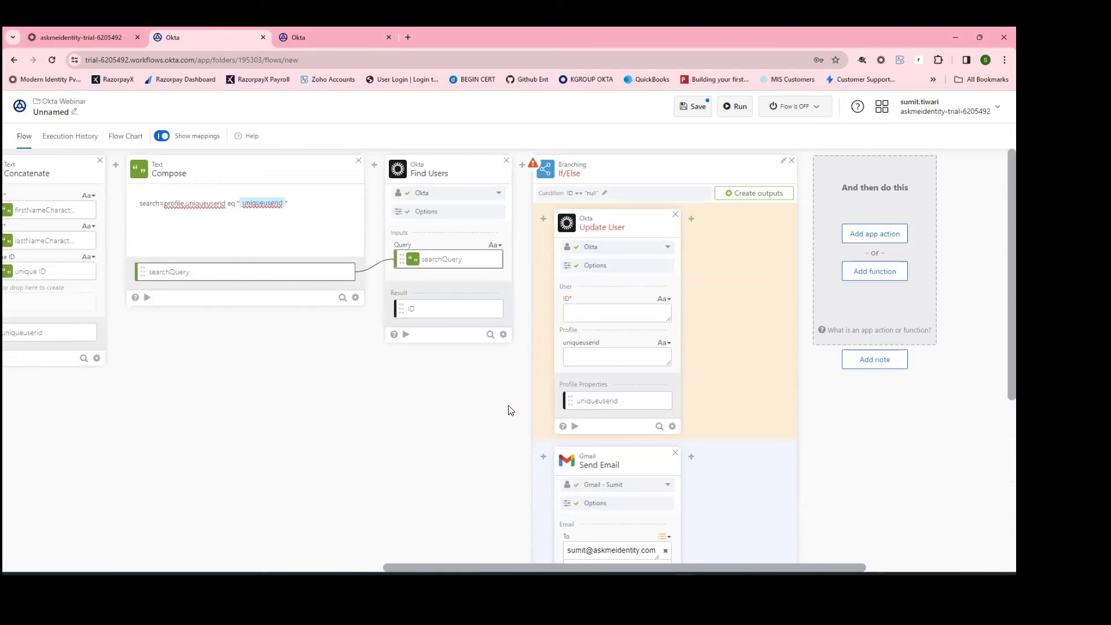
Step: Map User Created's Okta User ID to Update User's ID and Concatenate's uniqueuserid to its profile field
left_click_drag(533, 569, 479, 530)
left_click_drag(345, 565, 48, 517)
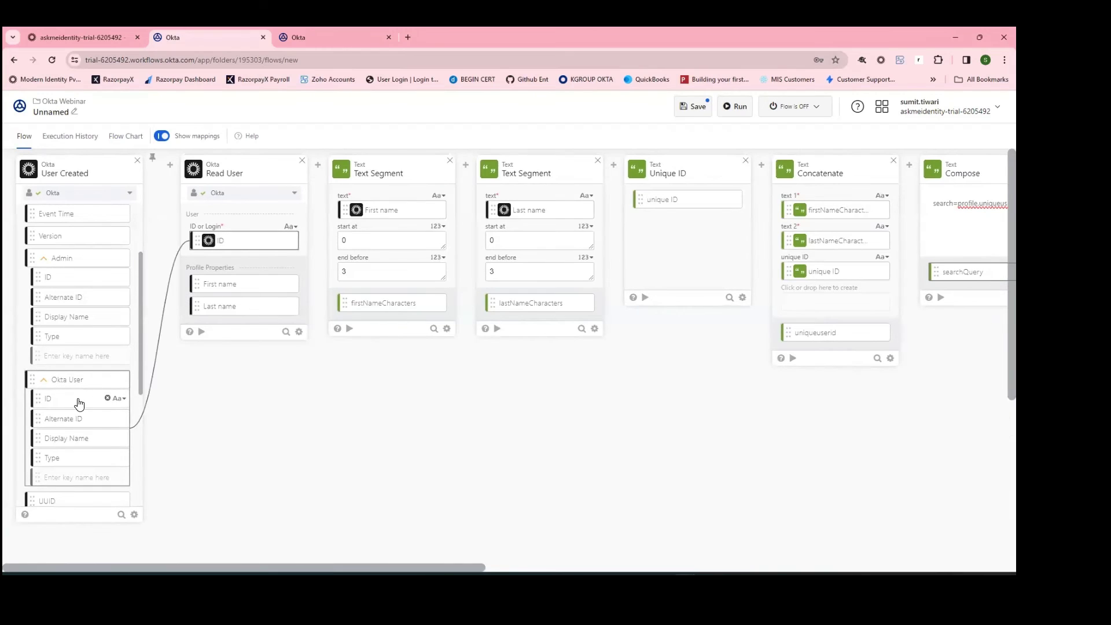
mouse_move(78, 399)
left_mouse_down()
mouse_move(298, 425)
mouse_move(978, 444)
mouse_move(983, 417)
mouse_move(616, 362)
mouse_move(533, 314)
left_mouse_up()
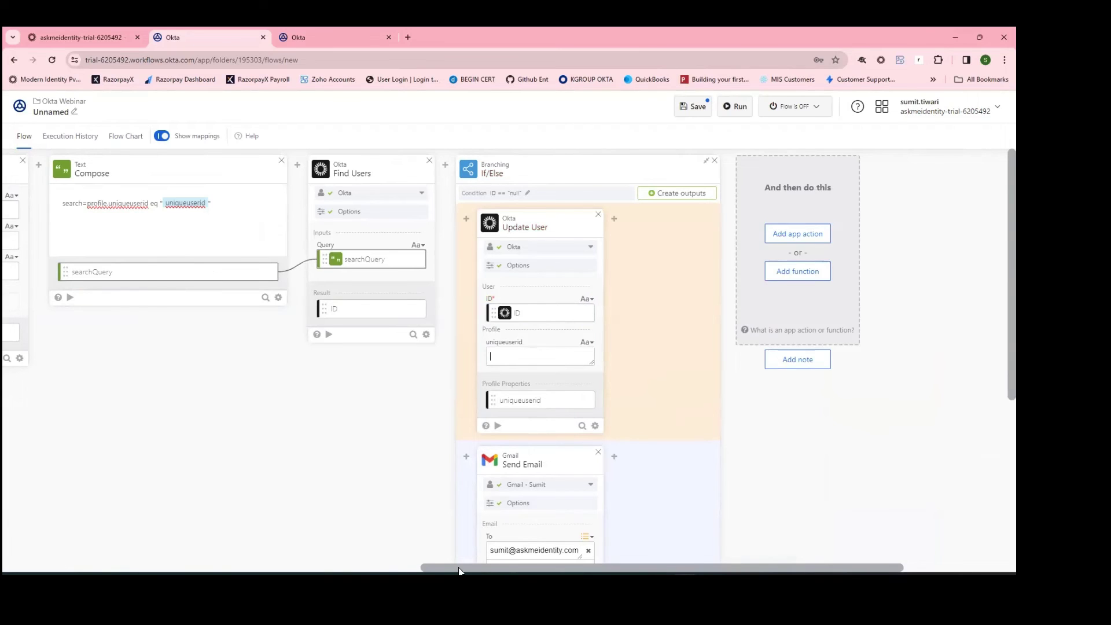
left_click_drag(472, 570, 398, 562)
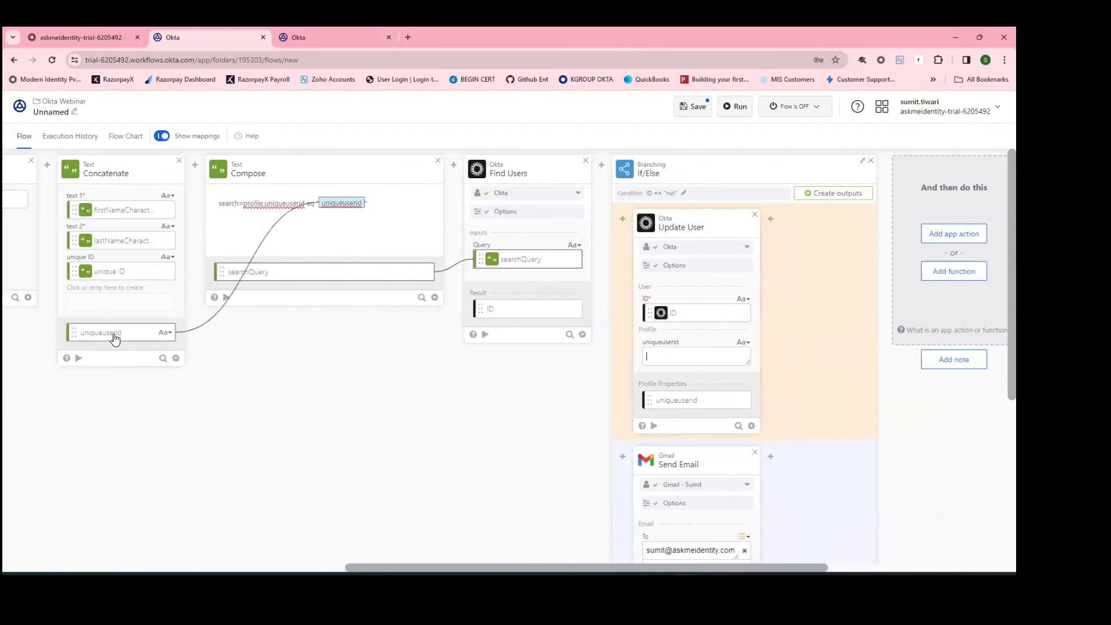
left_click_drag(115, 334, 513, 335)
left_click_drag(306, 327, 654, 355)
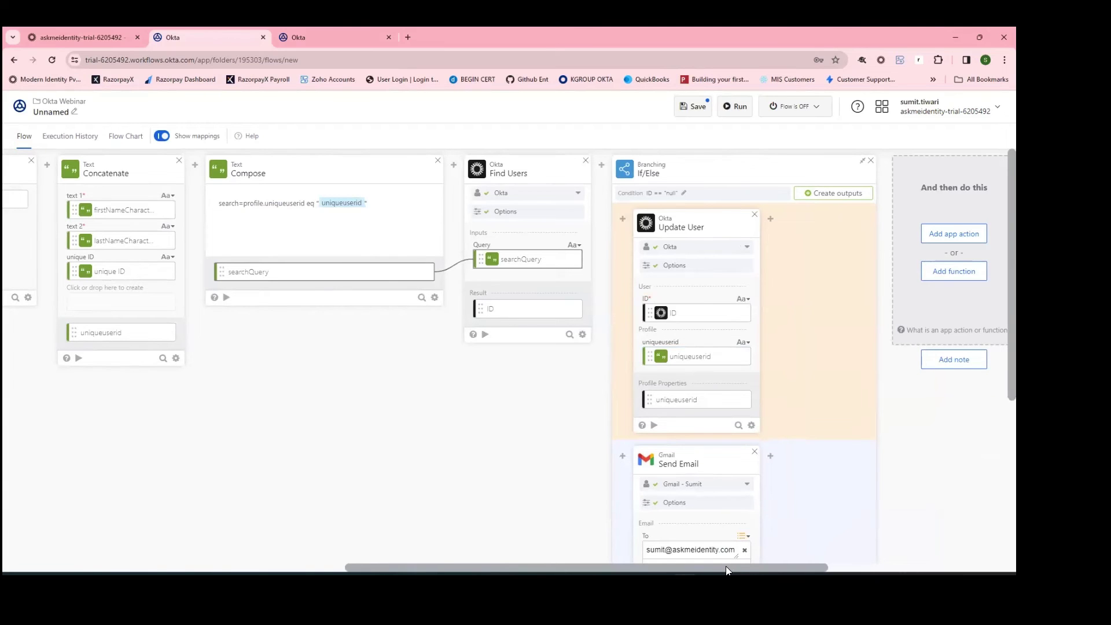
left_click_drag(727, 567, 330, 531)
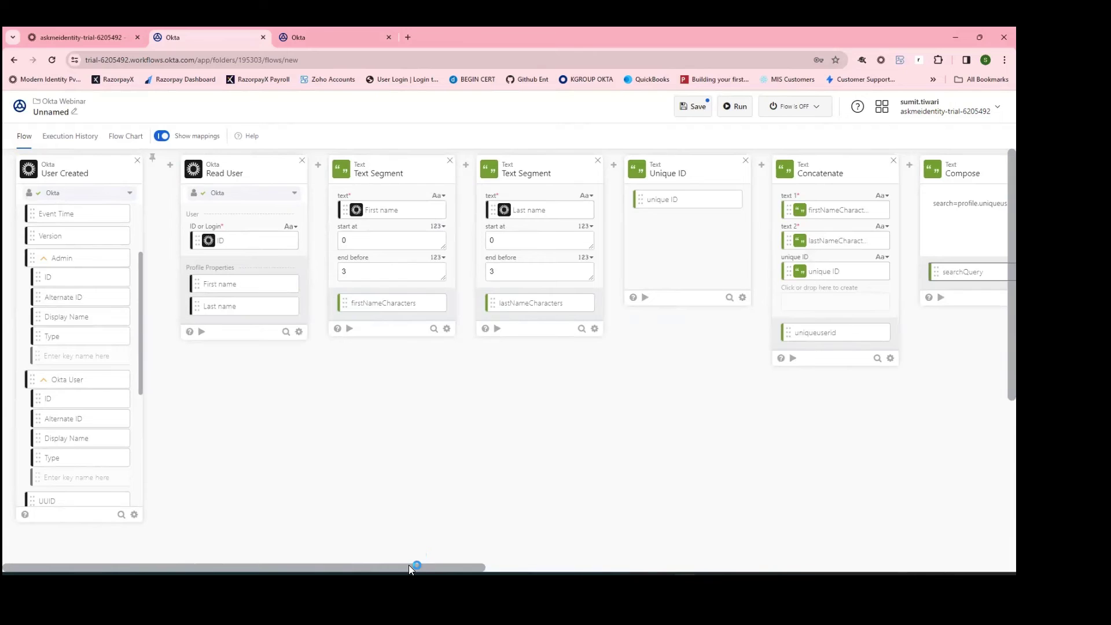
left_click_drag(408, 564, 520, 555)
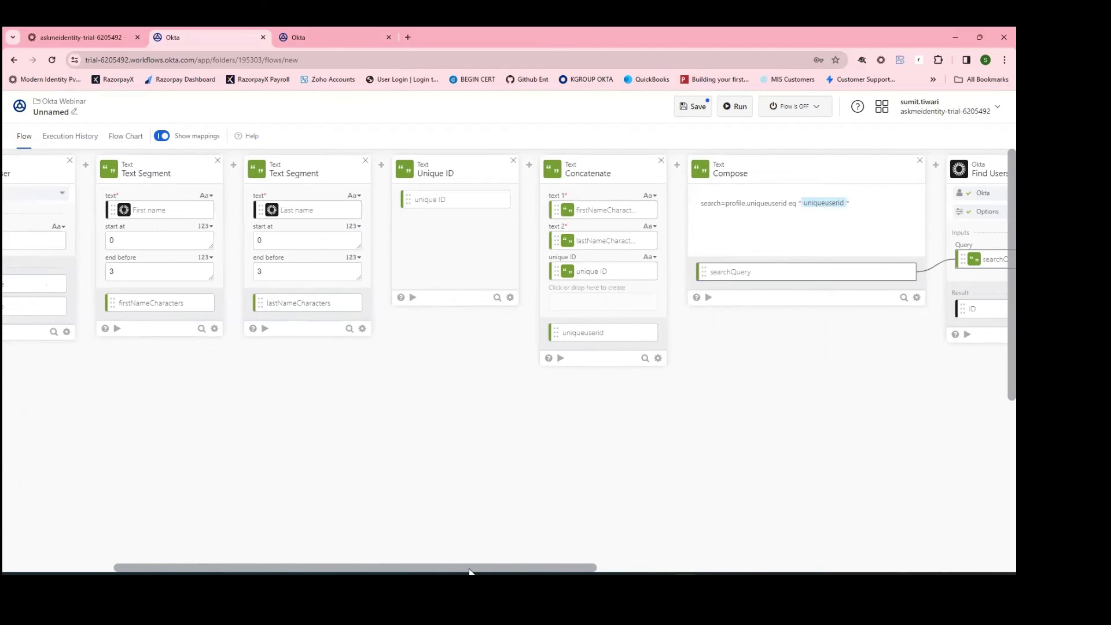
left_click_drag(468, 571, 677, 564)
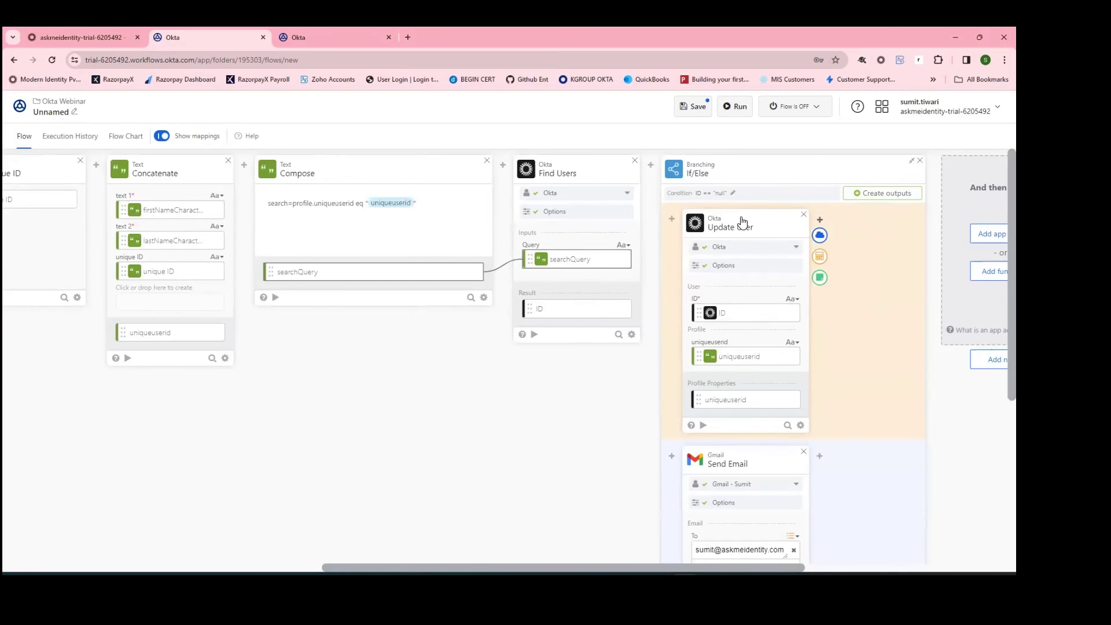
Step: Save the flow as 'Unique User ID' with the option to save all passing data ticked
left_click(694, 106)
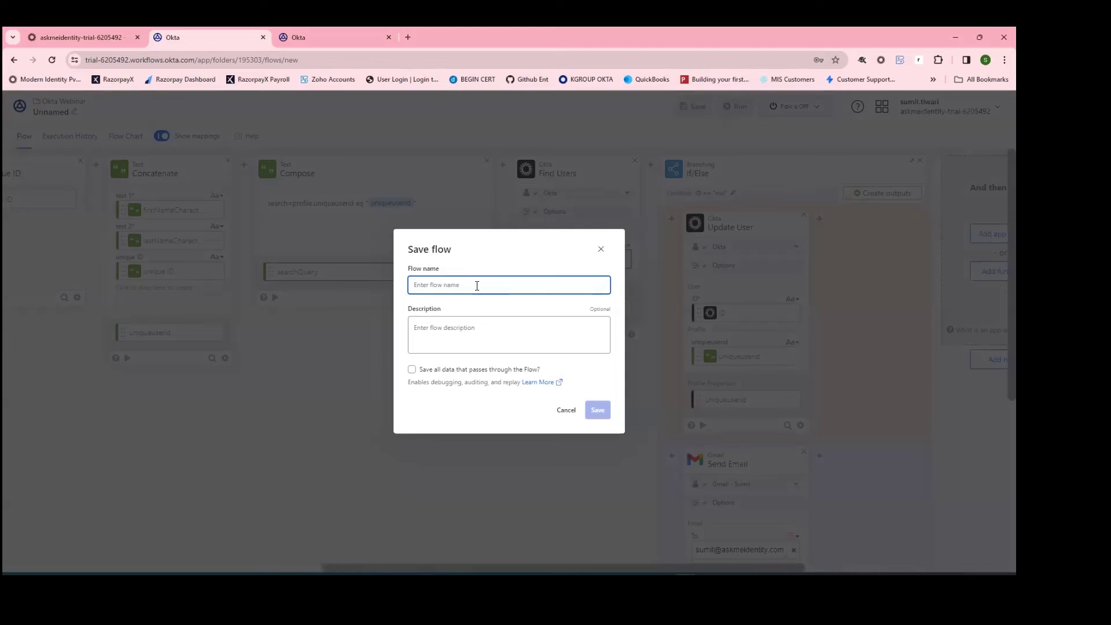
type("Unique User ID")
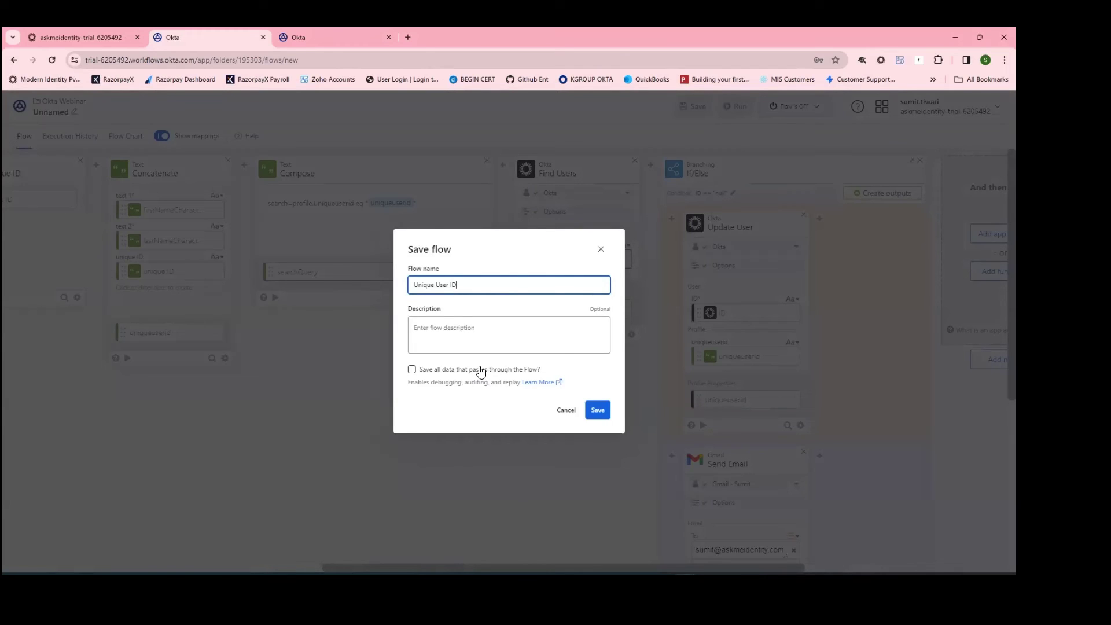
left_click(479, 371)
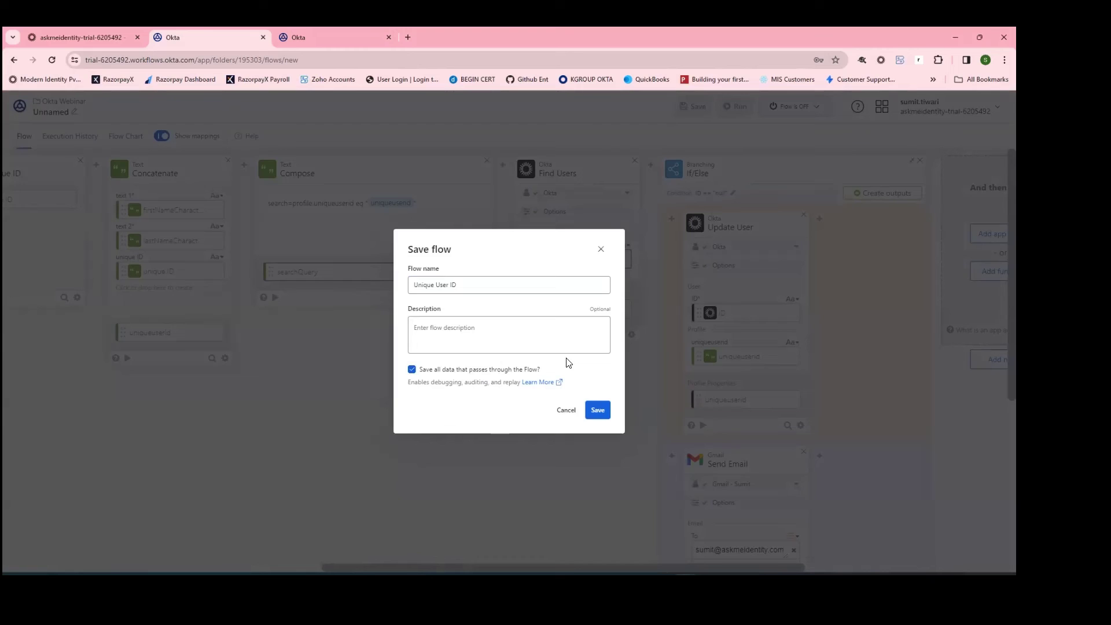
left_click(599, 410)
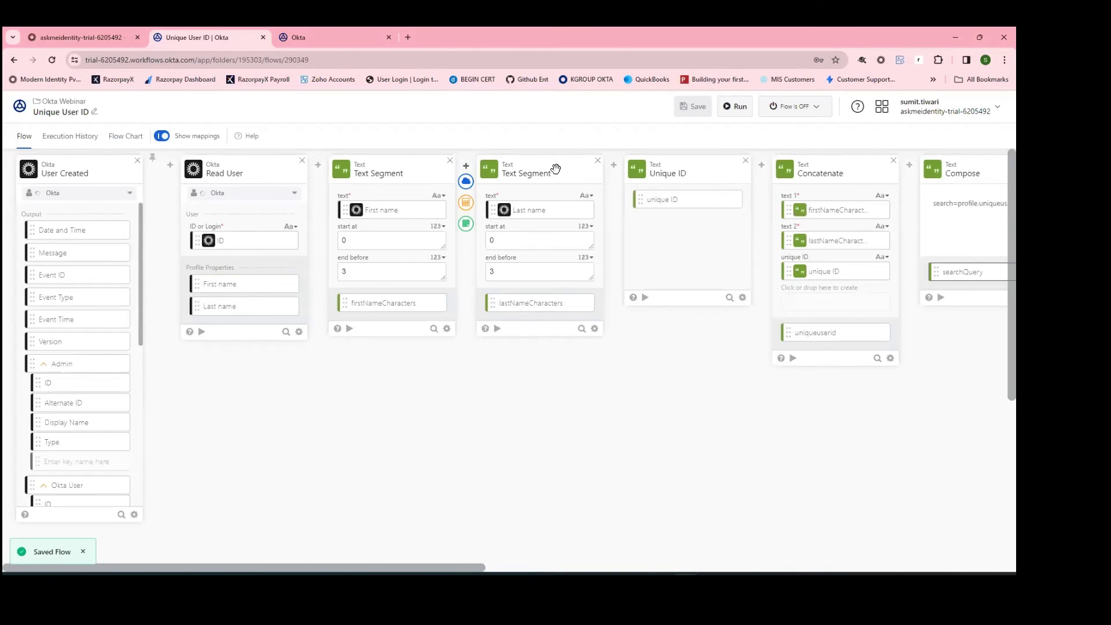
Step: Turn the Unique User ID flow on and return to the Okta Webinar folder's flows list
left_click(808, 104)
left_click(777, 136)
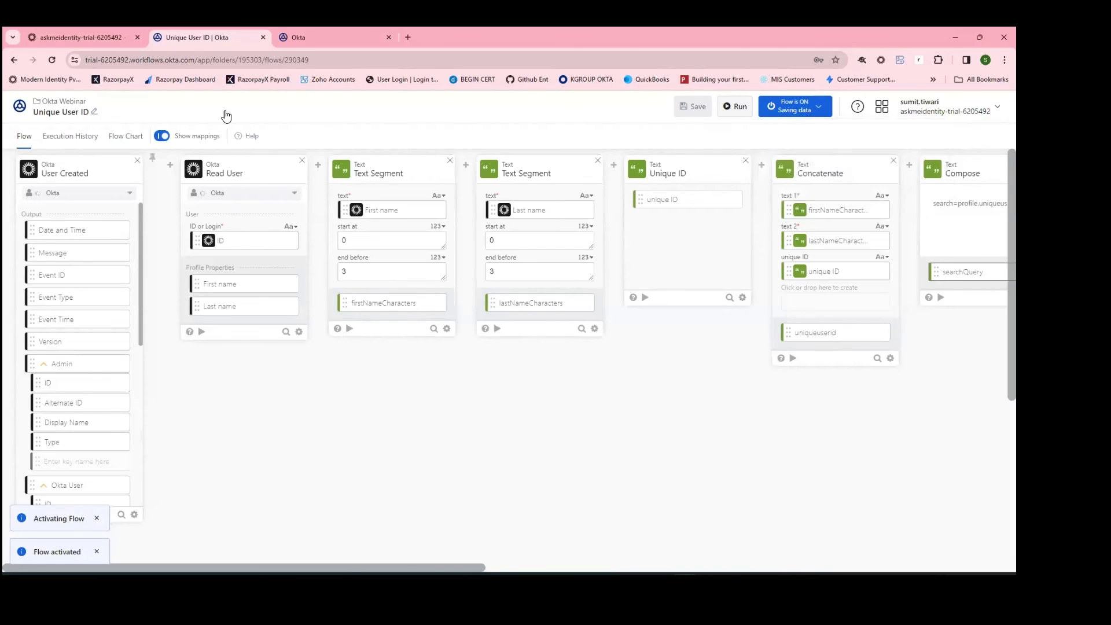
left_click(64, 102)
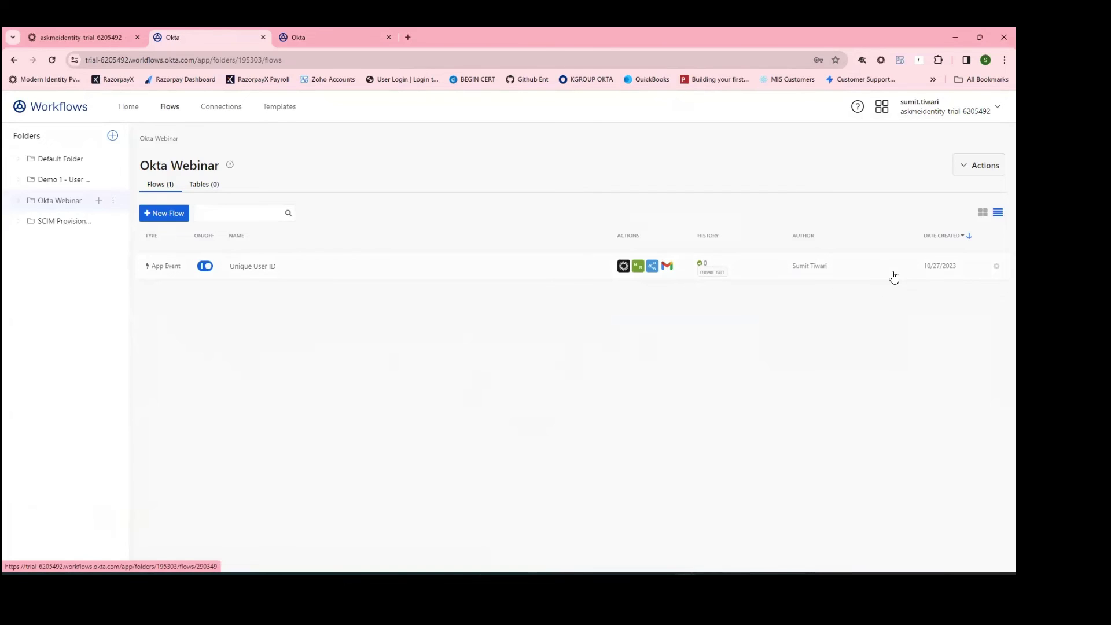
Step: In Okta Admin, close the rockstar panel and start adding a person under Directory > People
left_click(79, 34)
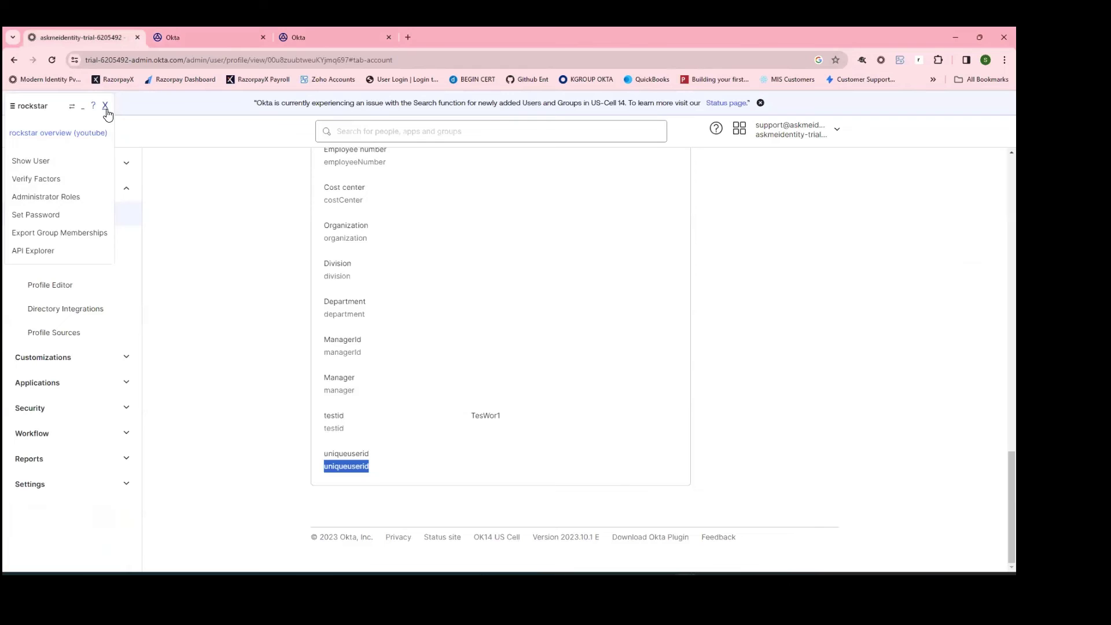
left_click(106, 110)
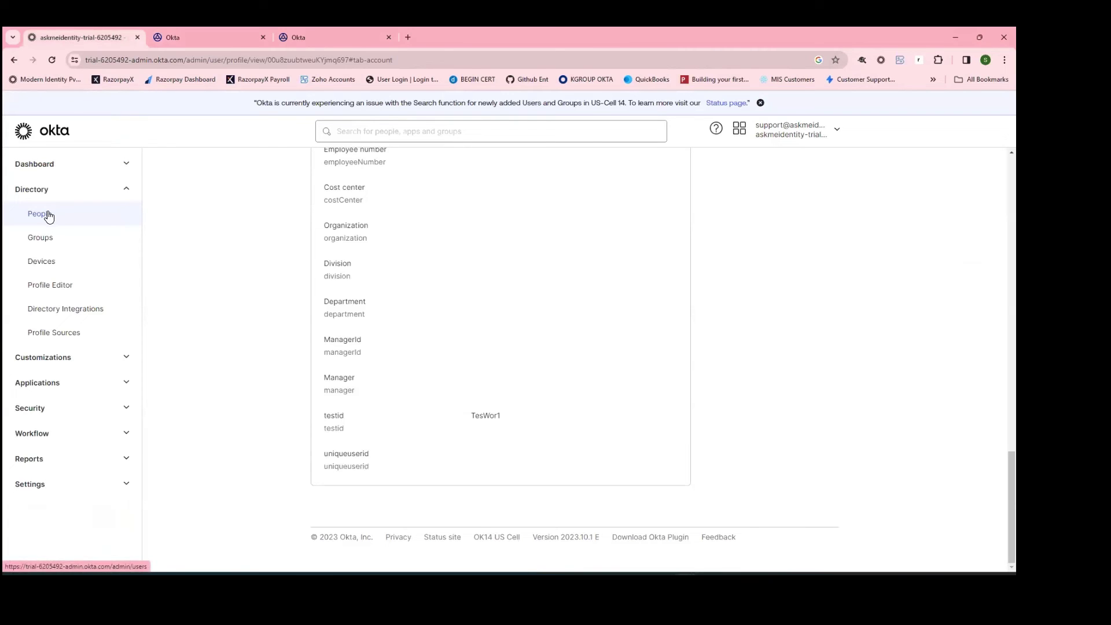
left_click(48, 216)
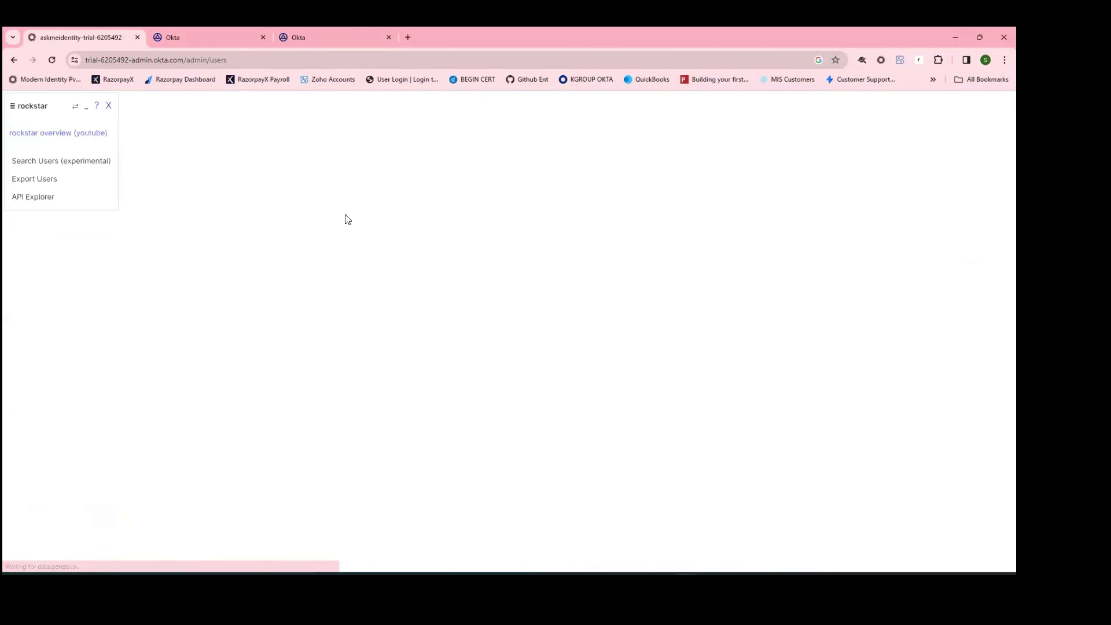
left_click(347, 215)
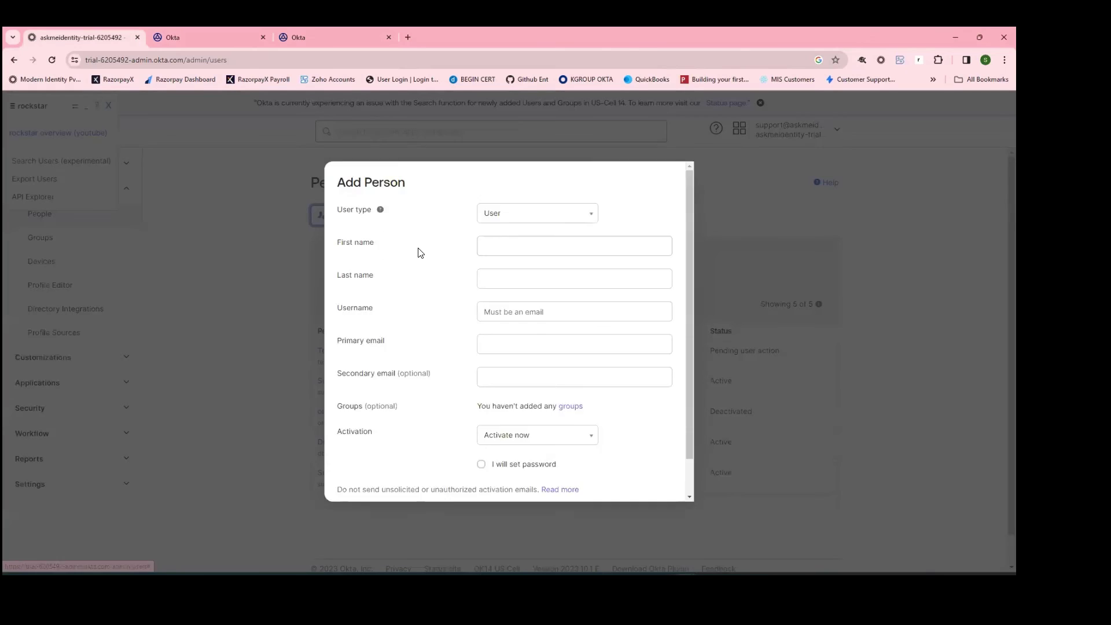
Step: Enter the test person's first name, last name and username, then save the new person
left_click(501, 225)
left_click(501, 225)
type("Ot")
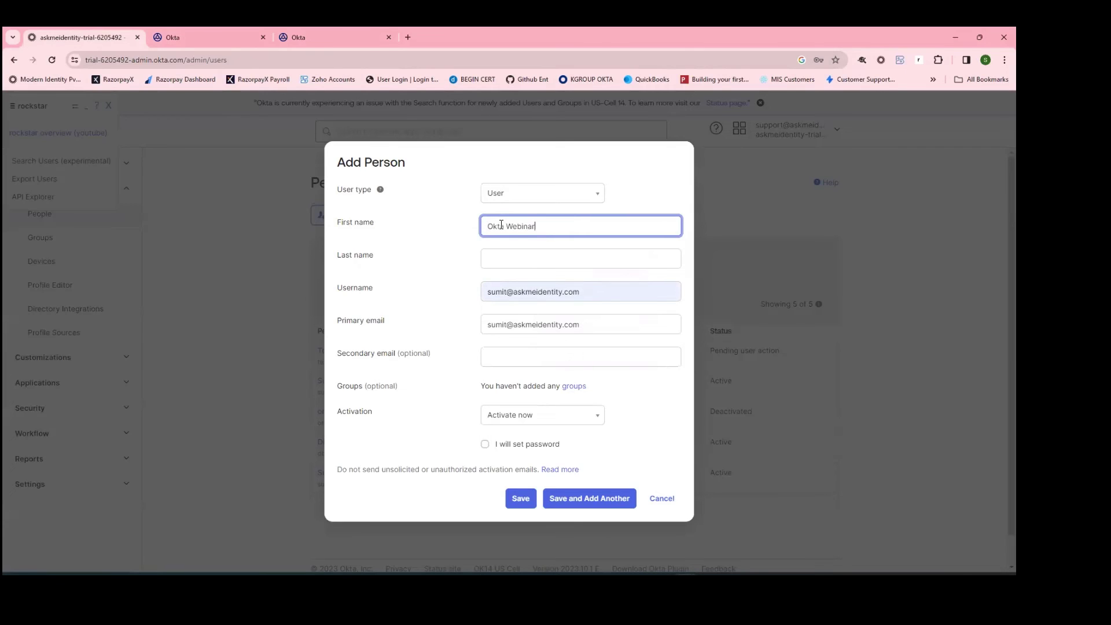
key("Tab")
type("Test")
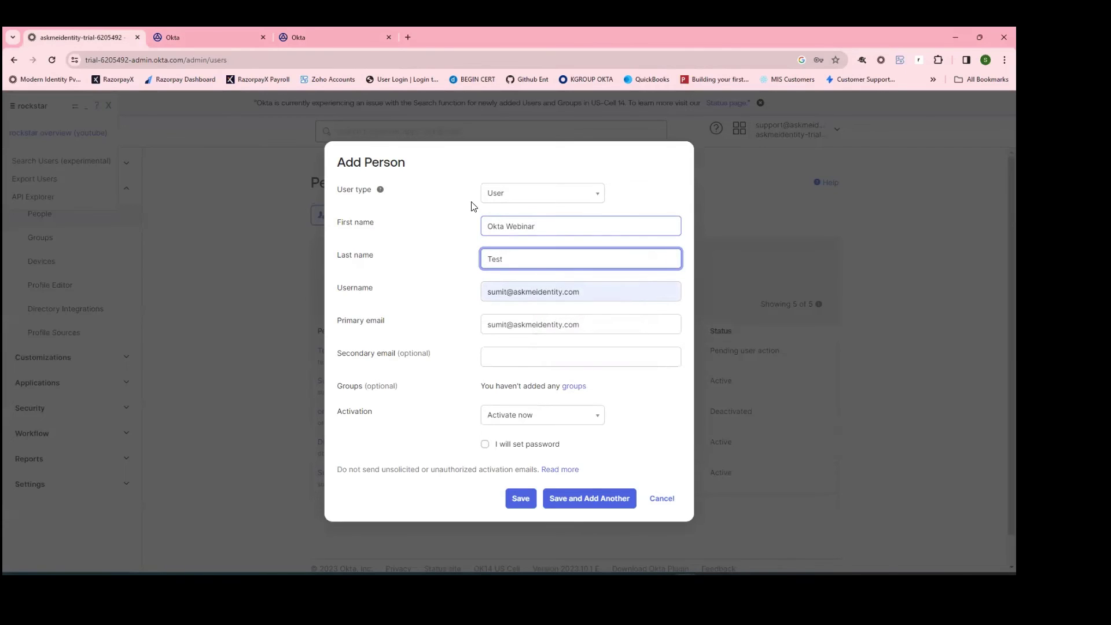
left_click(509, 293)
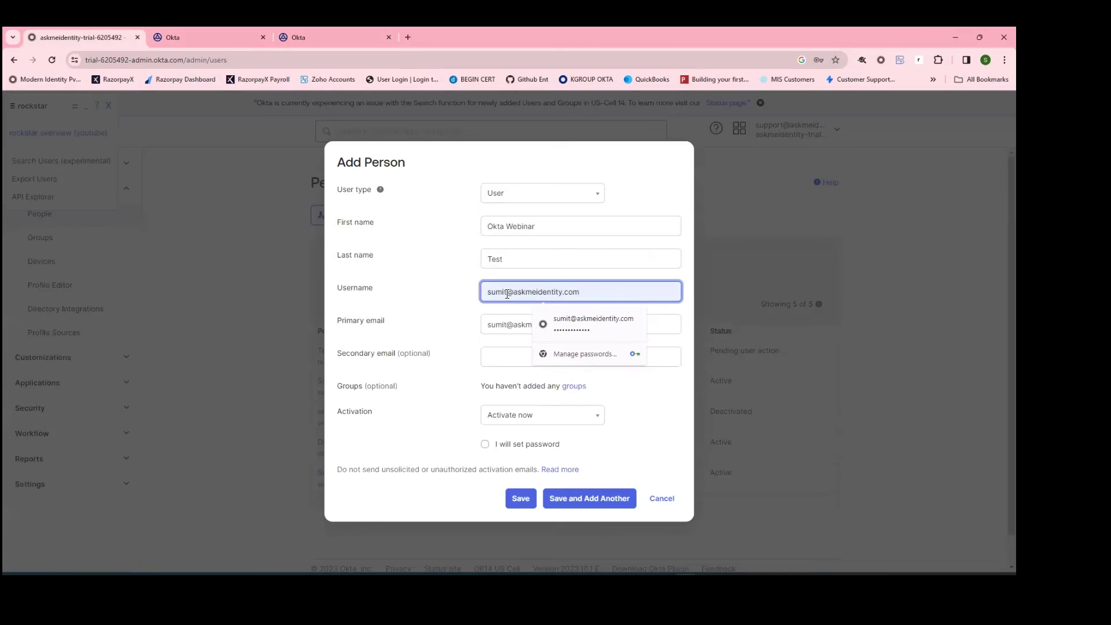
key("ctrl+a")
left_click(507, 292)
key("BackSpace")
key("BackSpace")
key("BackSpace")
key("BackSpace")
key("BackSpace")
type("ok")
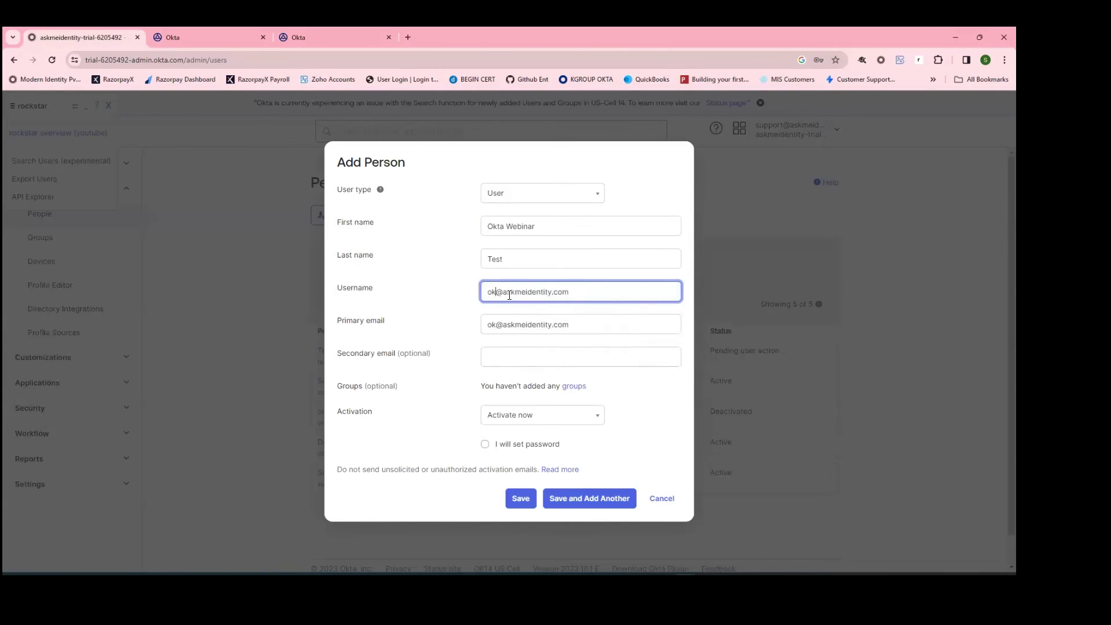
type("tawebinar")
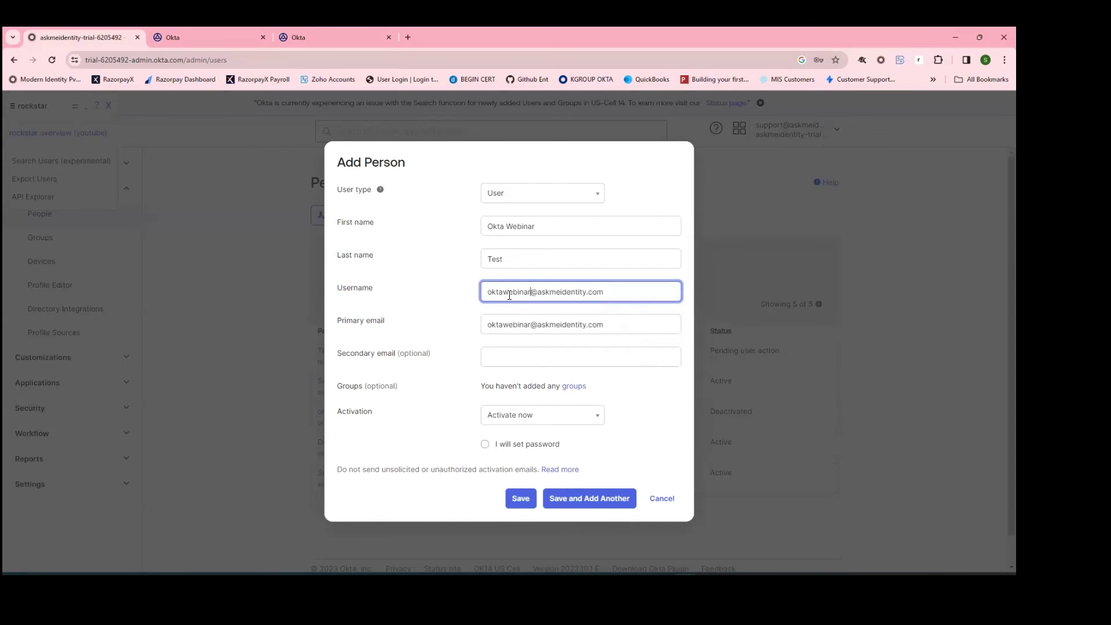
type("test")
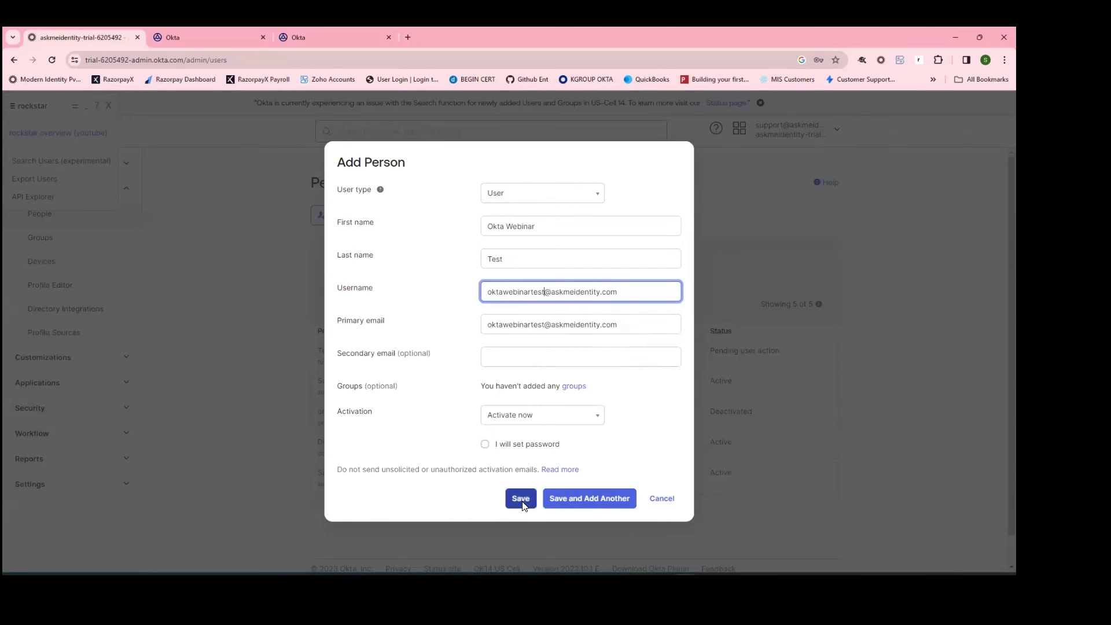
left_click(520, 498)
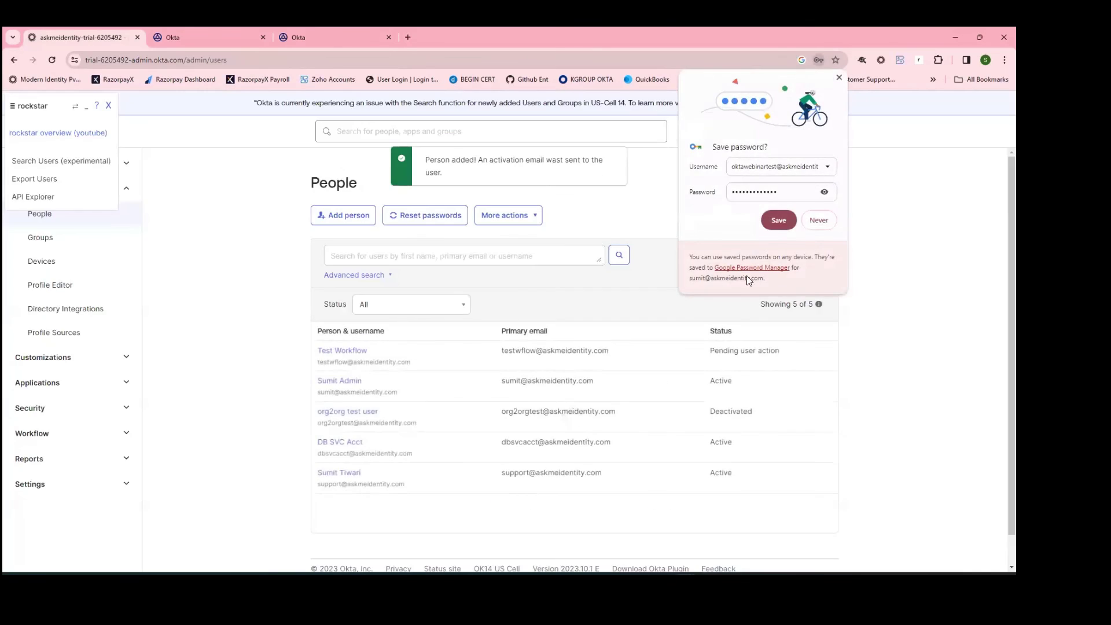
left_click(838, 77)
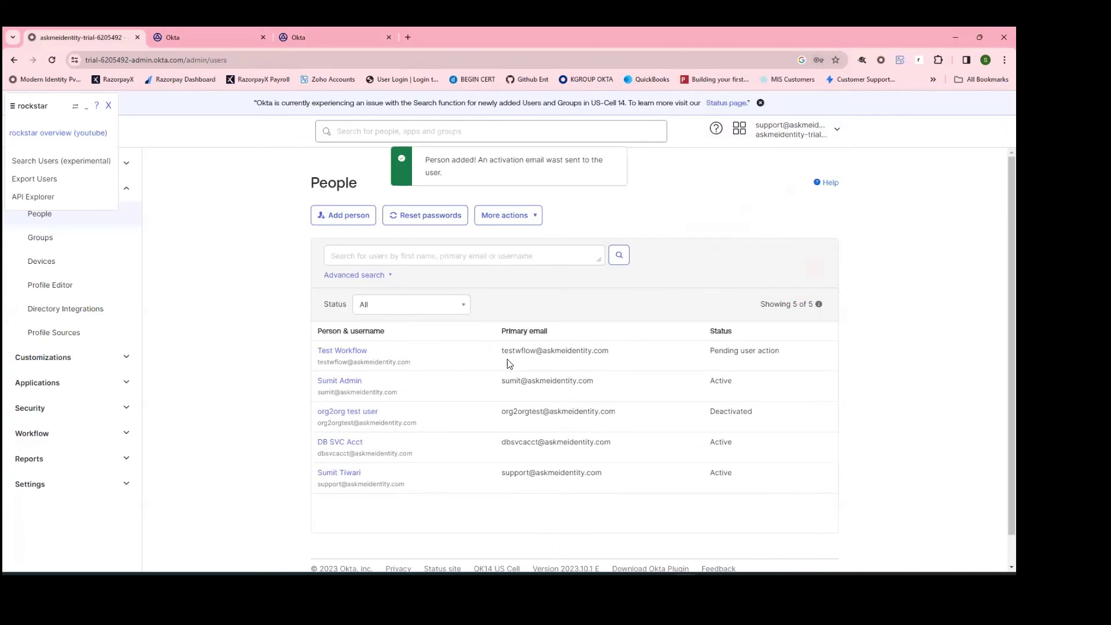
left_click(44, 409)
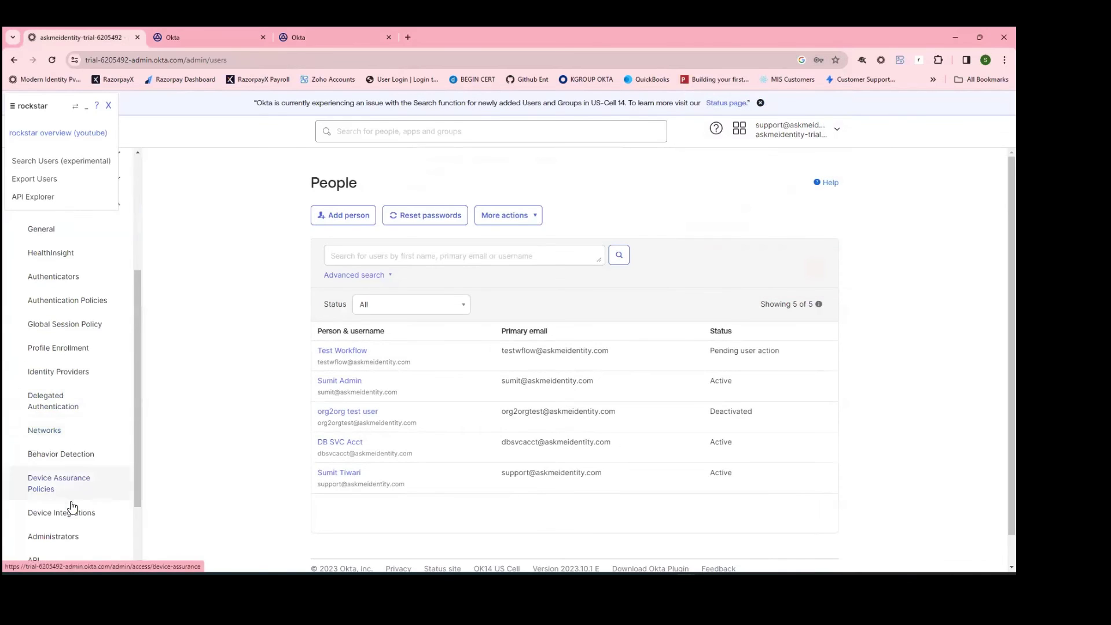
Step: Refresh Reports > System Log to confirm the test user's creation, then return to the Okta Webinar folder
scroll(75, 509, "down", 2)
left_click(74, 531)
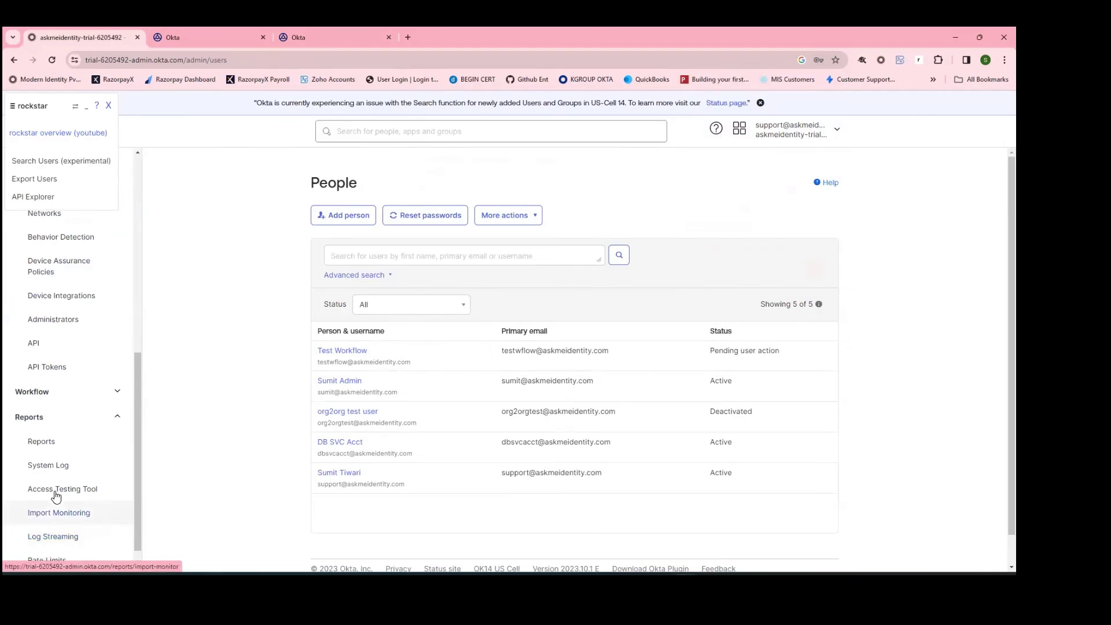
left_click(67, 465)
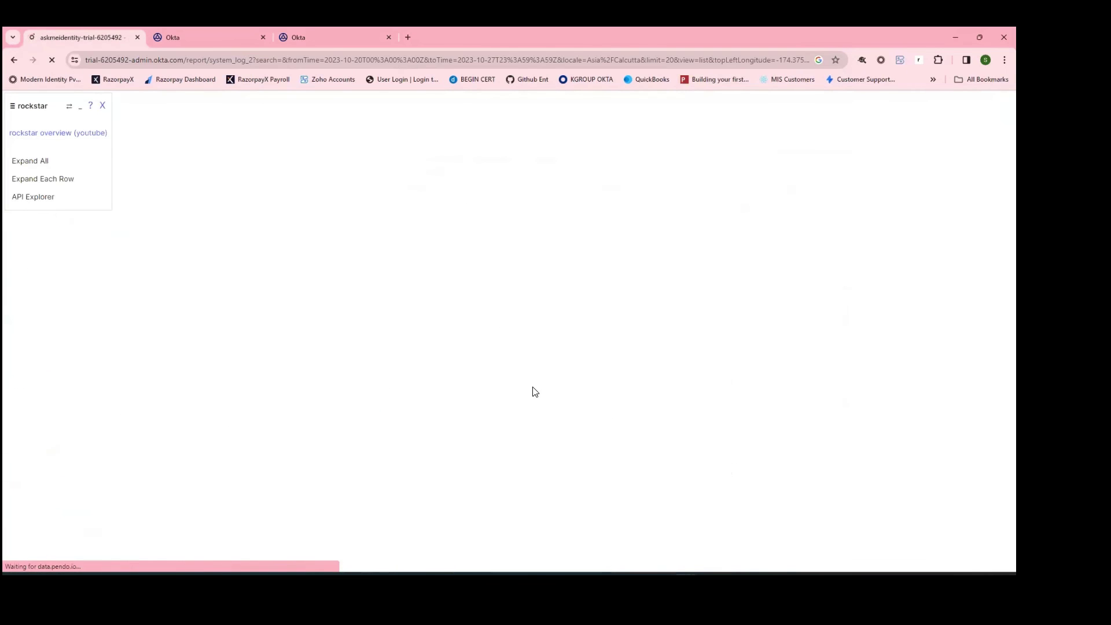
scroll(535, 433, "down", 3)
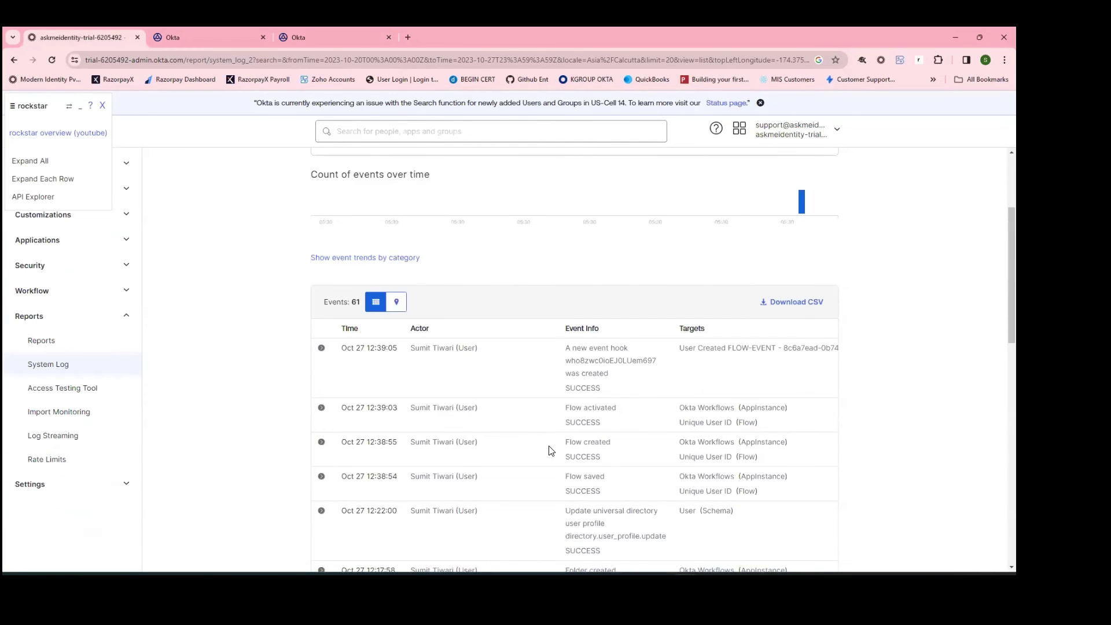
scroll(550, 471, "down", 3)
scroll(499, 457, "up", 6)
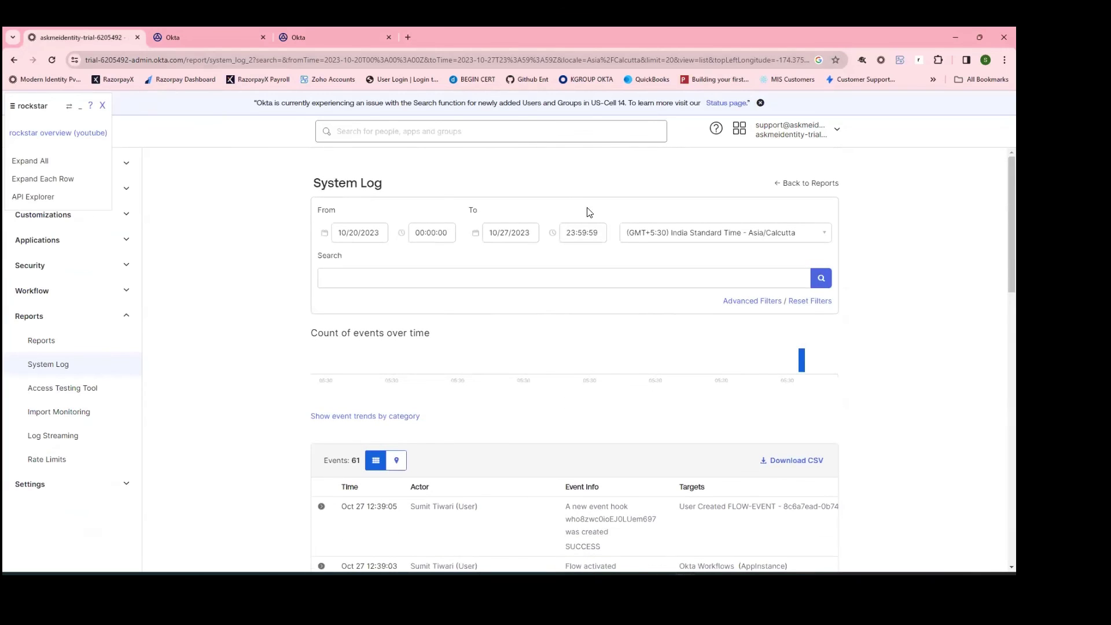
left_click(827, 277)
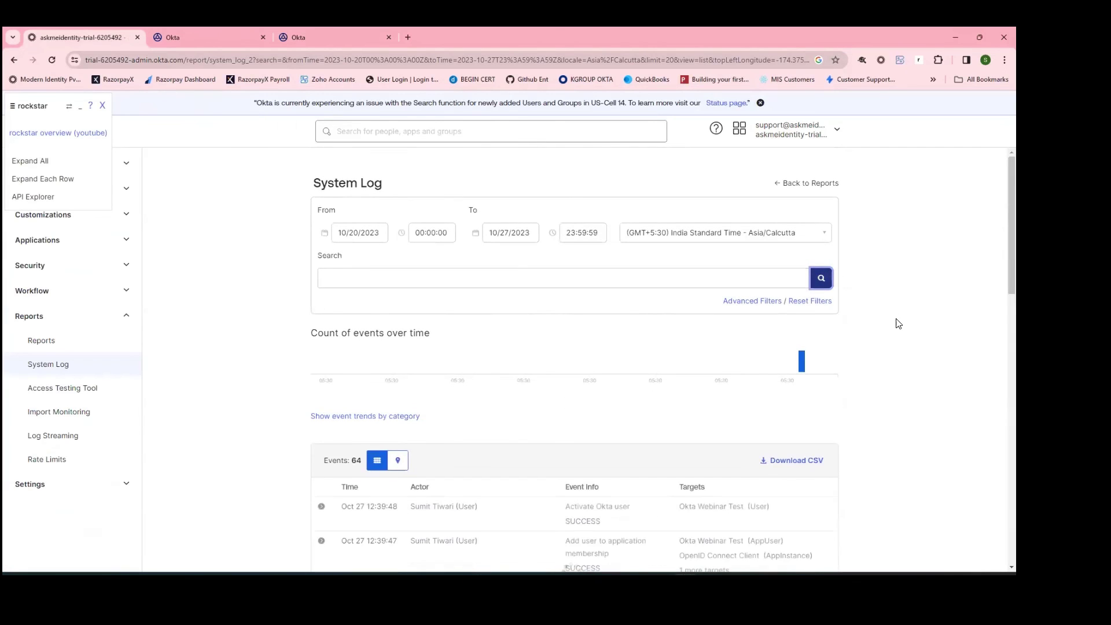
scroll(656, 396, "down", 3)
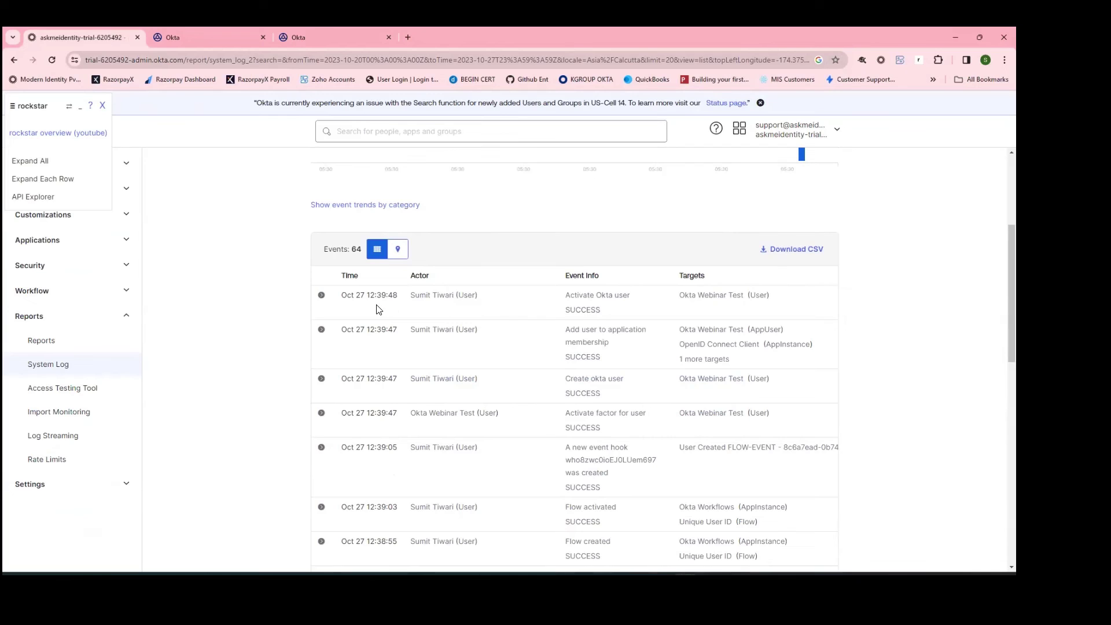
left_click(223, 30)
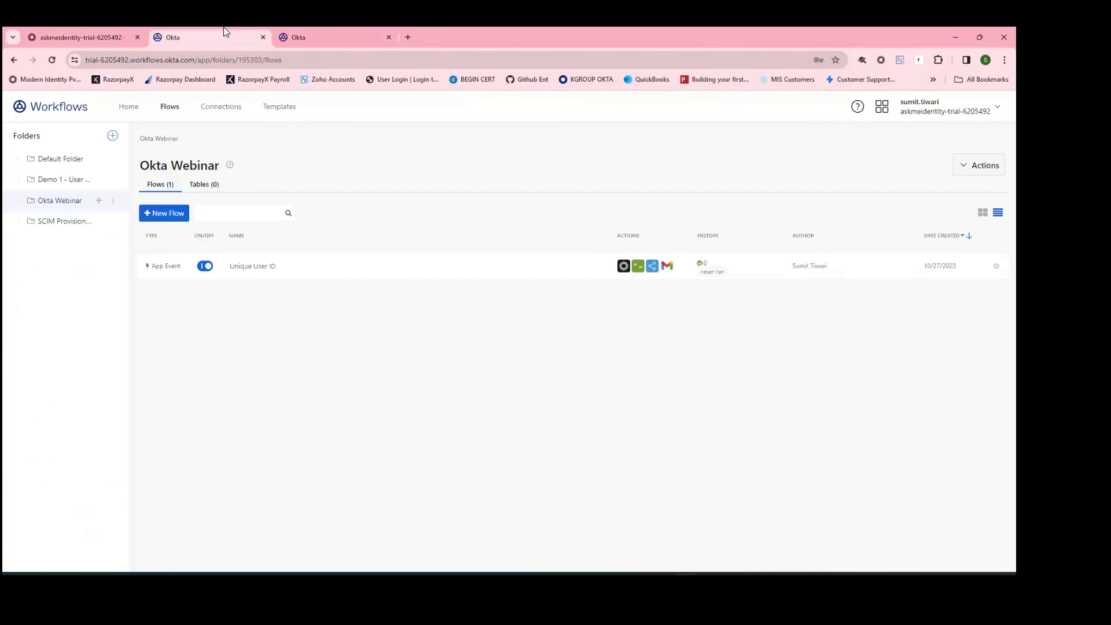
left_click(55, 63)
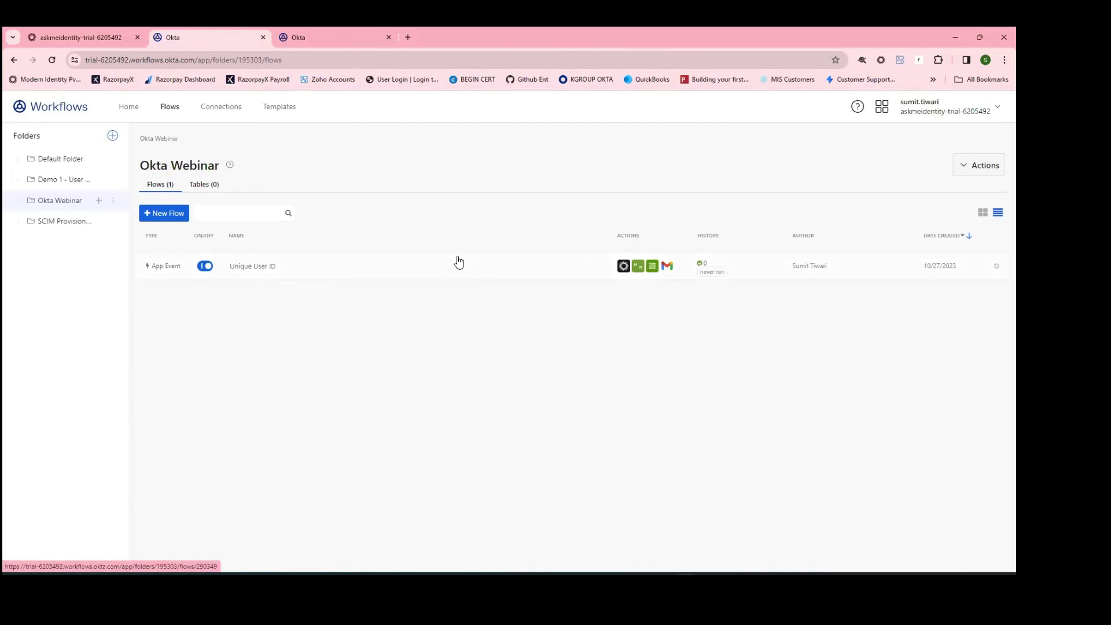
left_click(447, 278)
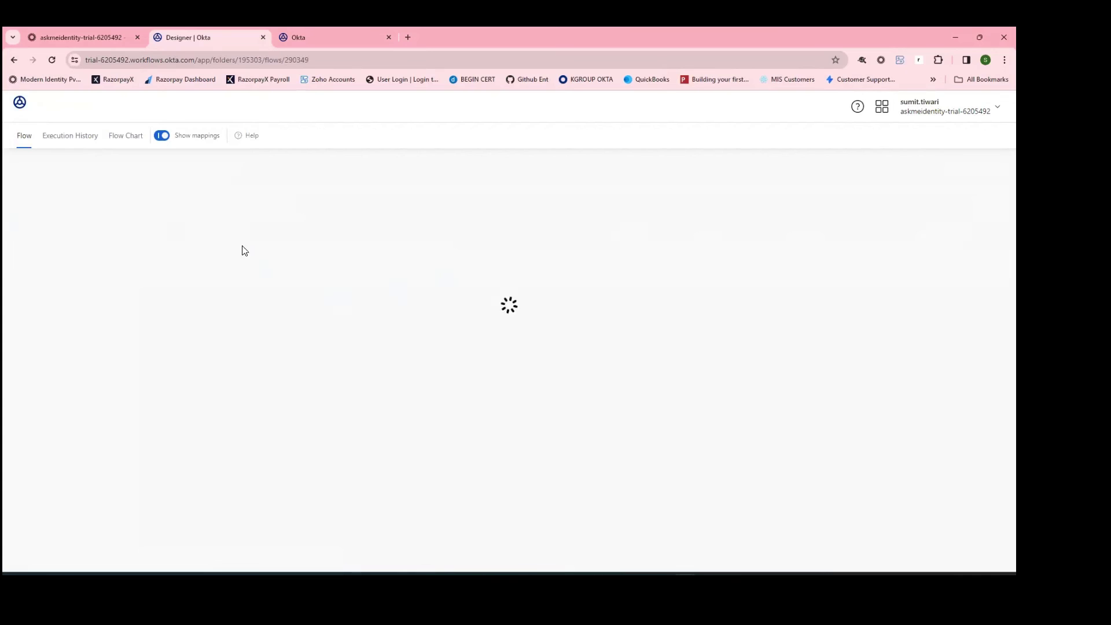
left_click(77, 140)
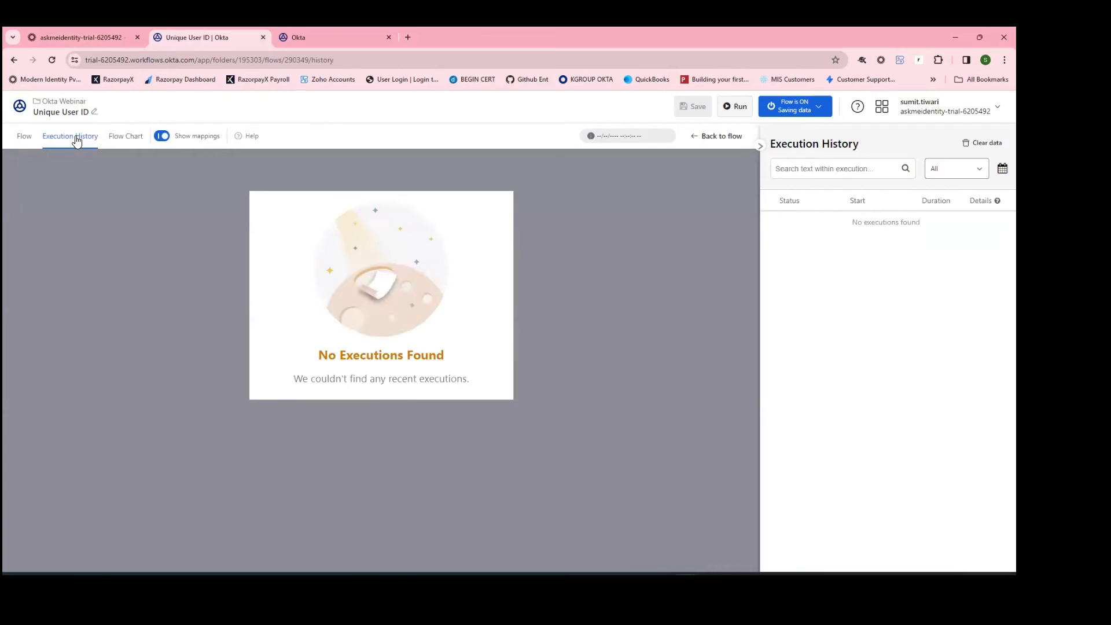
left_click(26, 141)
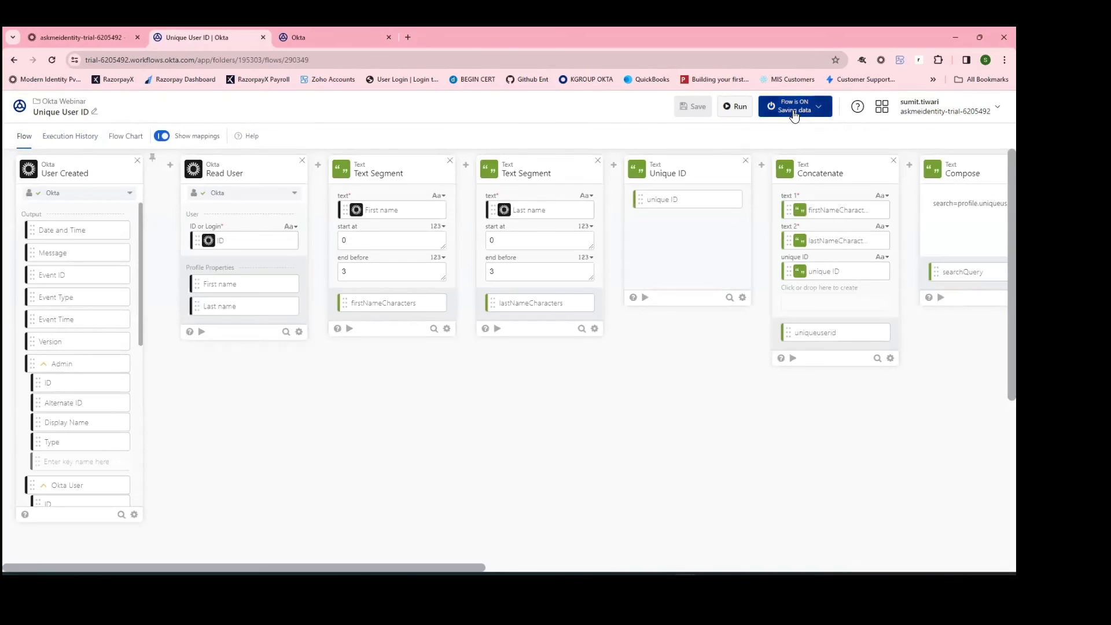
left_click(78, 140)
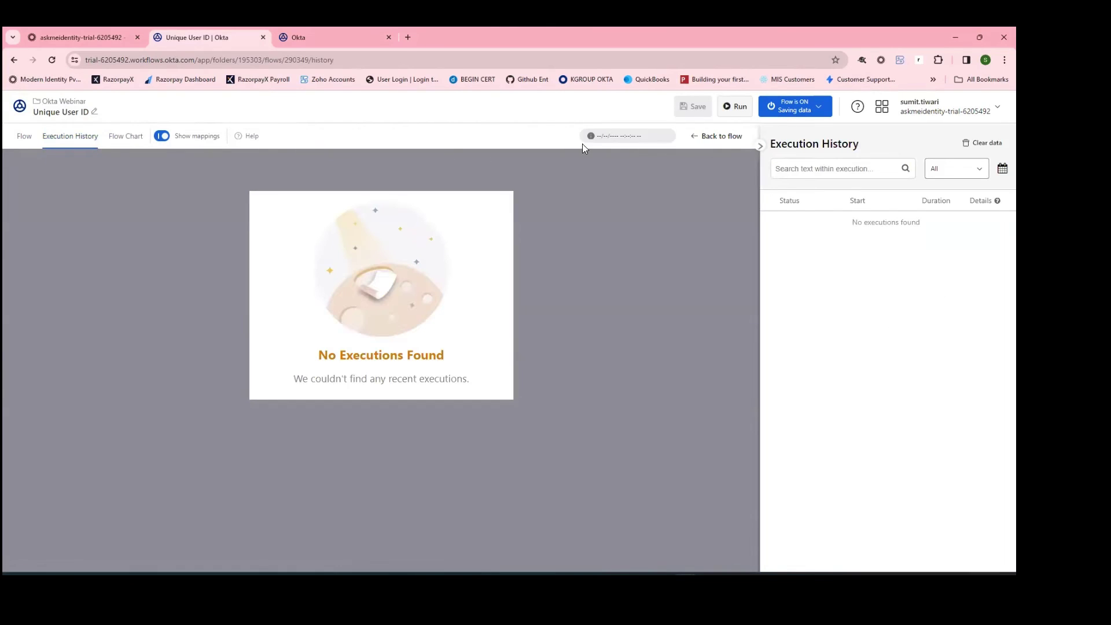
left_click(730, 136)
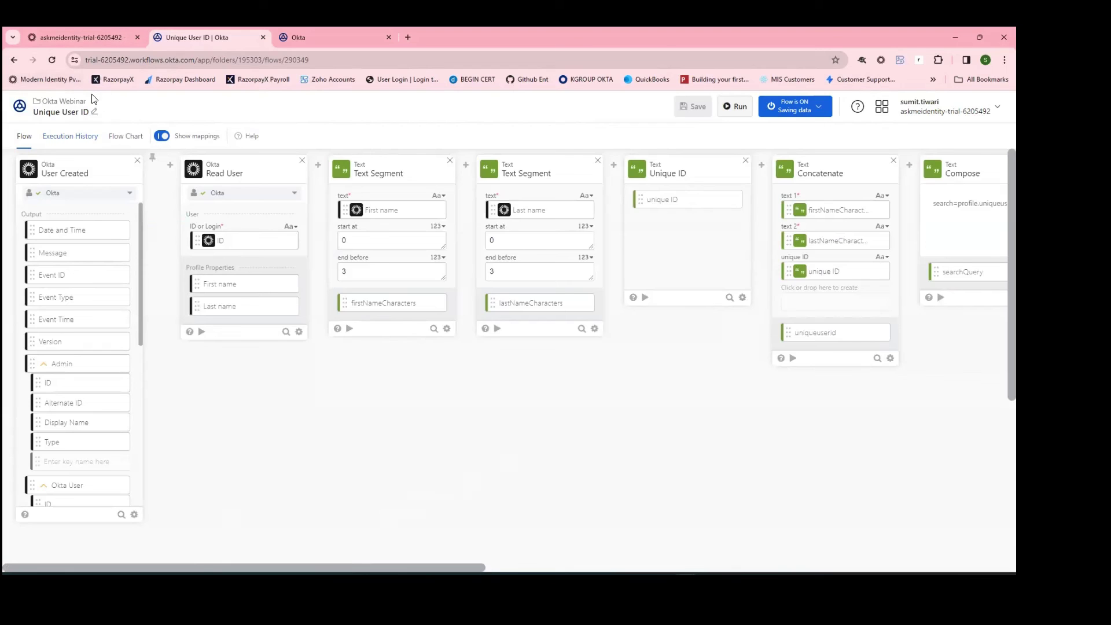
left_click(69, 101)
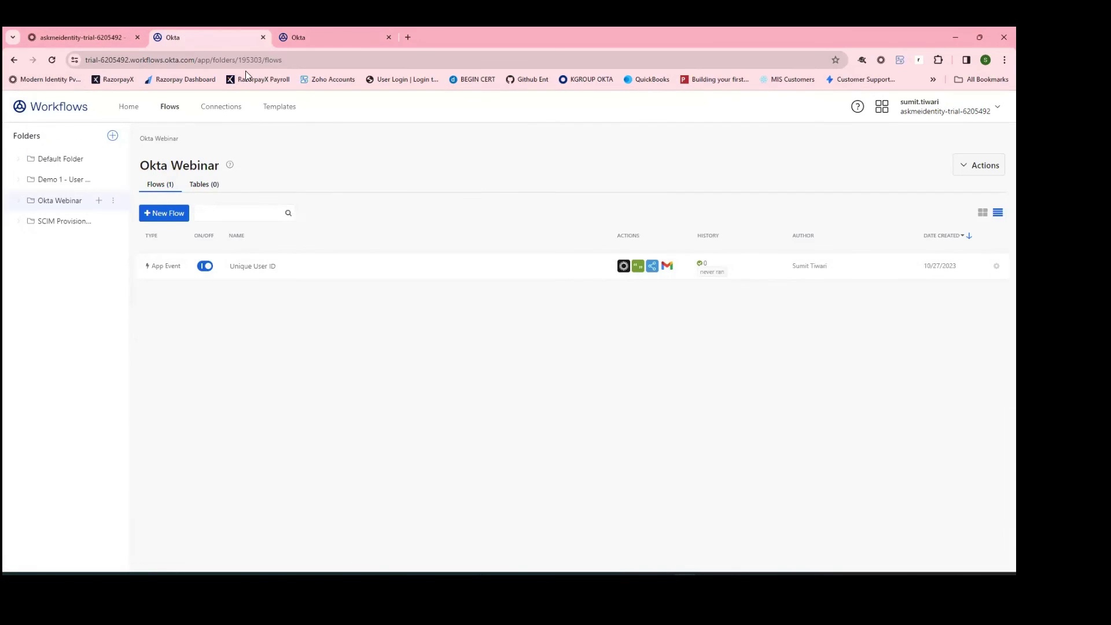
left_click(53, 60)
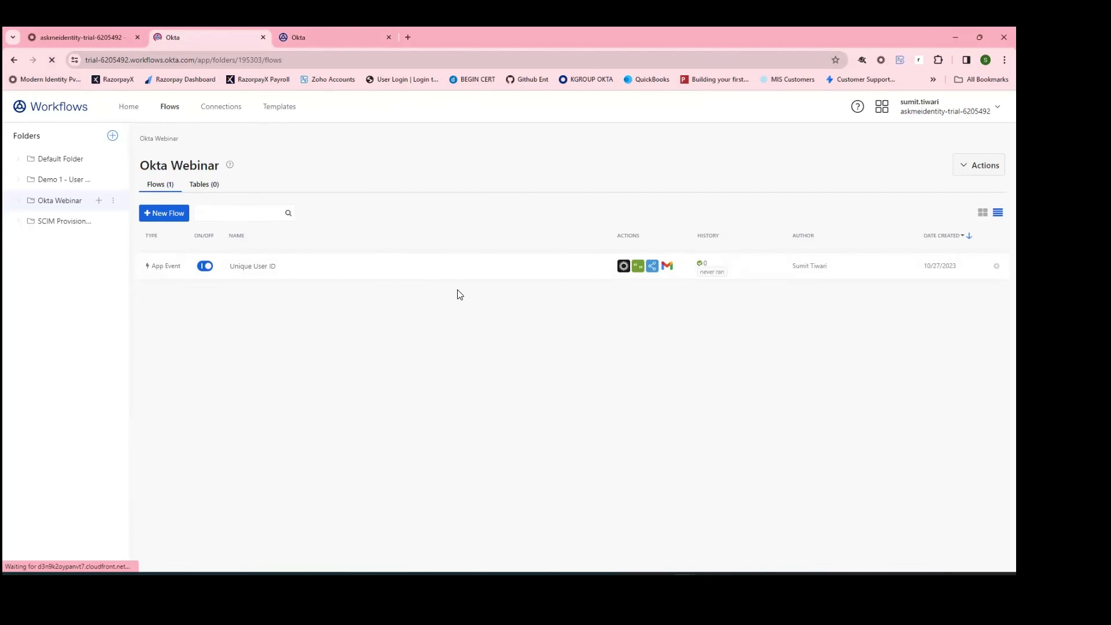
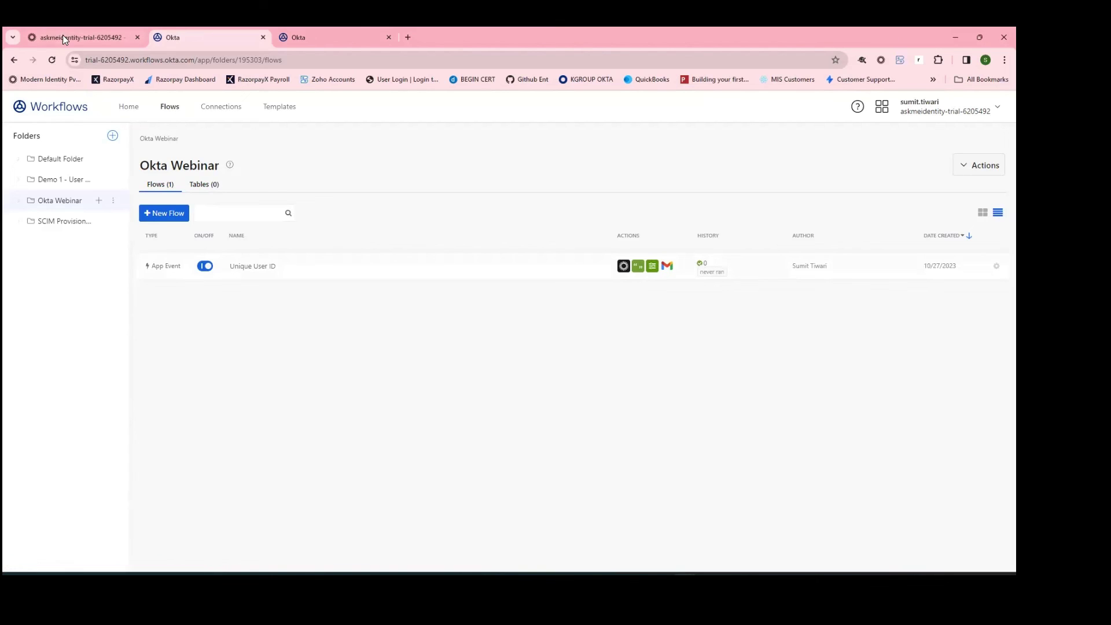
Step: Open the Unique User ID flow, confirm its Execution History is empty, and return to the Flow canvas
left_click(389, 267)
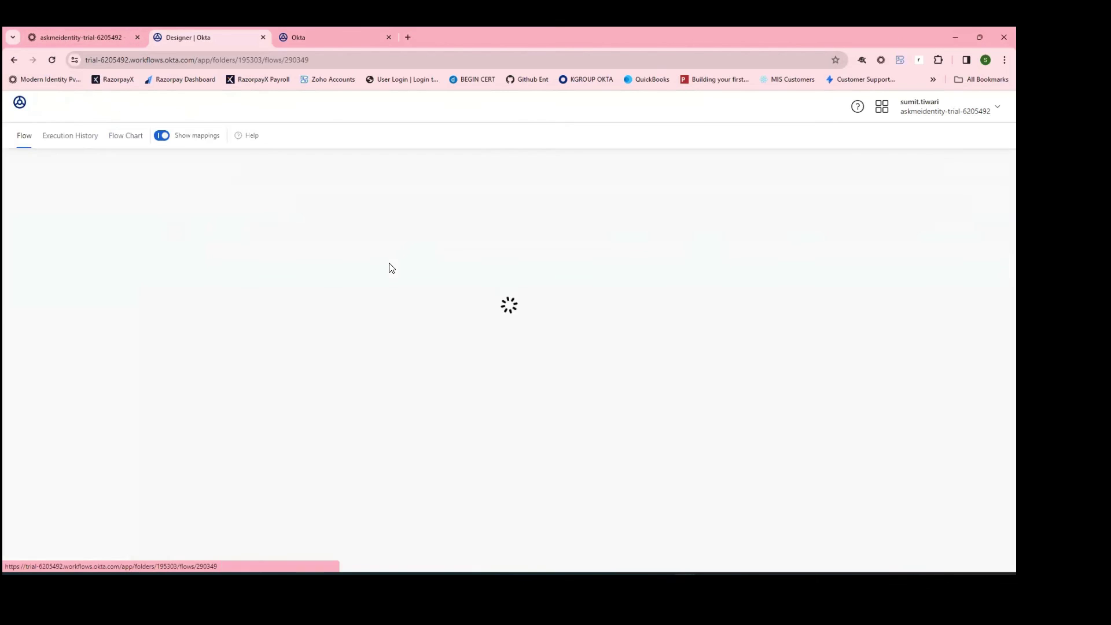
left_click(87, 143)
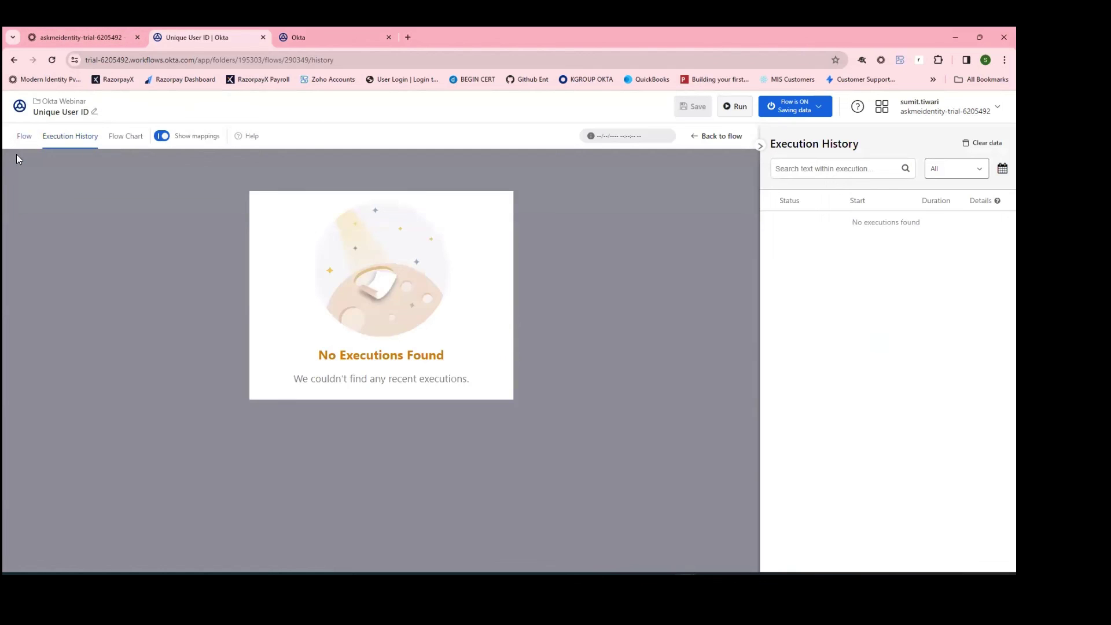
left_click(26, 137)
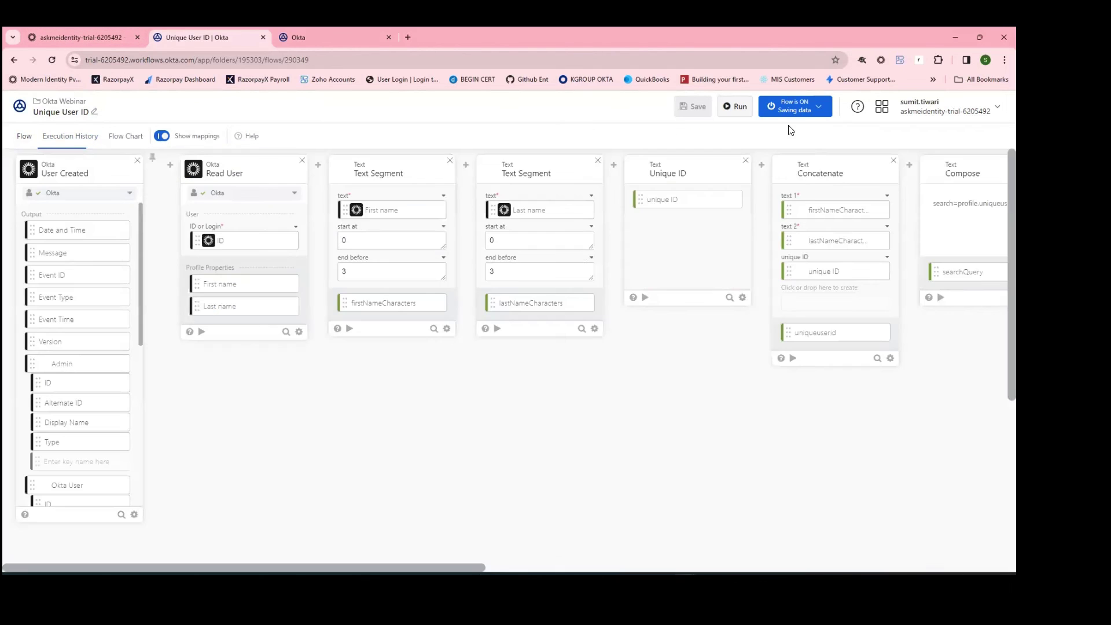
Step: Start a test run, then copy the test user's ID from their Admin Console profile URL
left_click(740, 107)
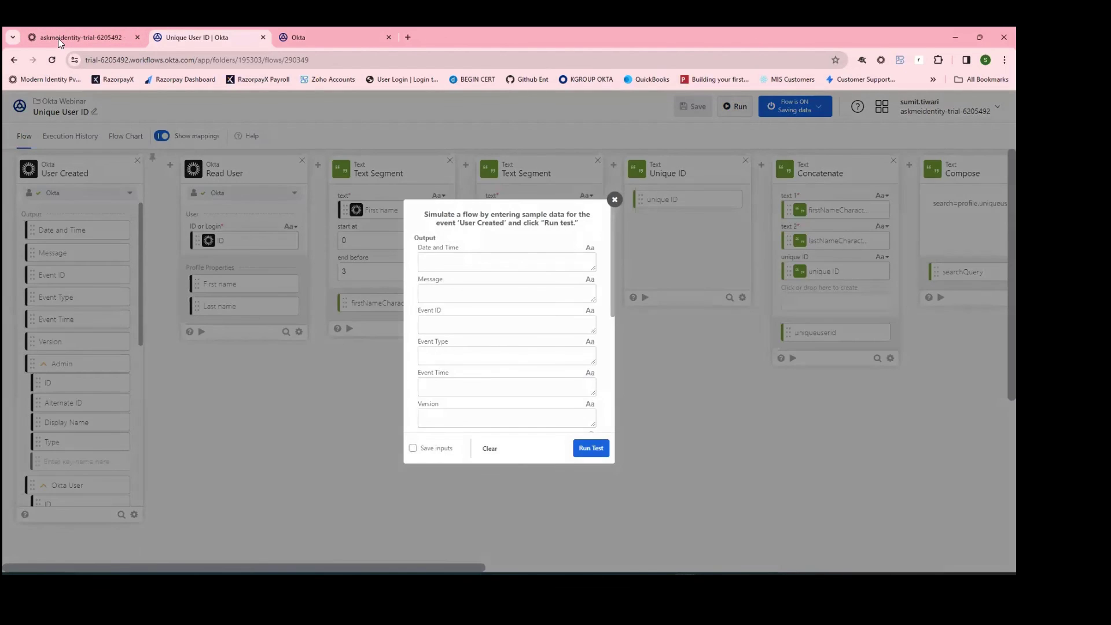
left_click(61, 39)
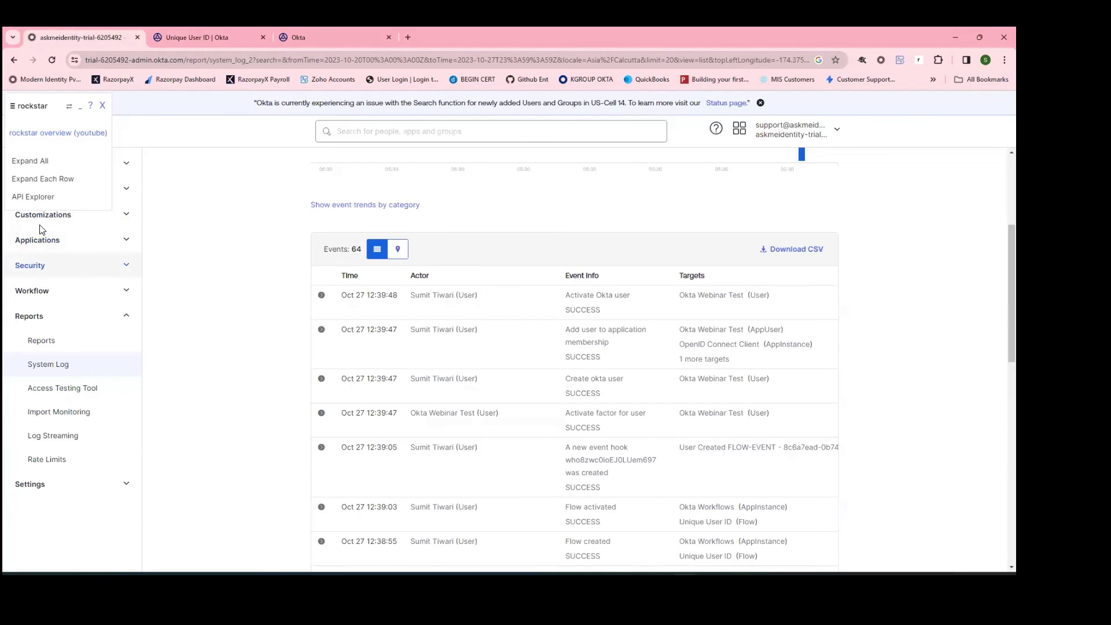
left_click(102, 106)
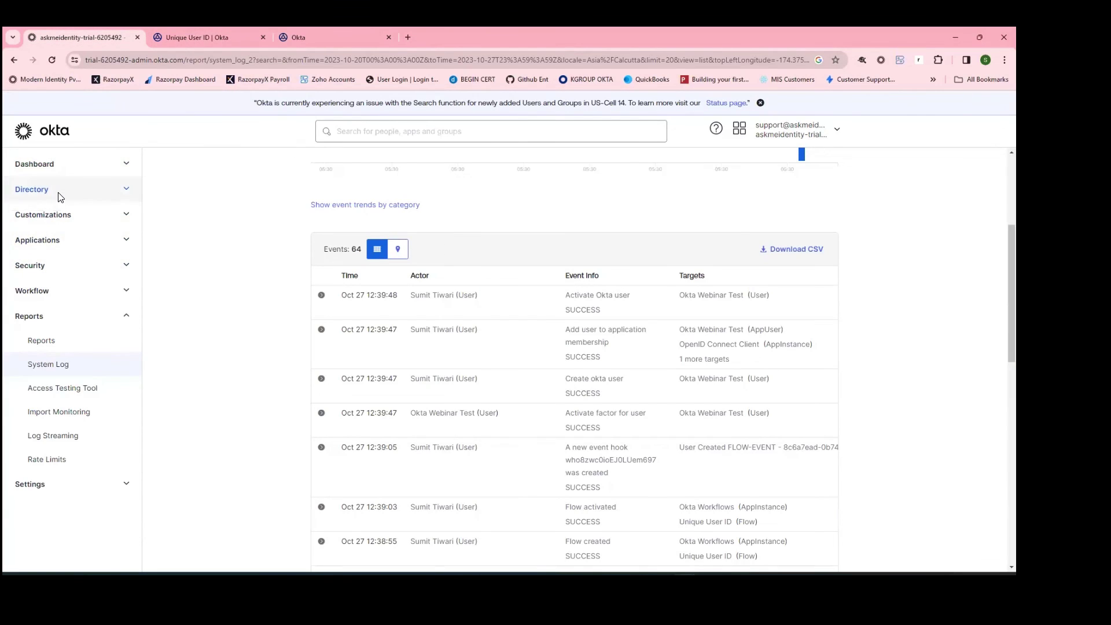
left_click(60, 197)
left_click(43, 219)
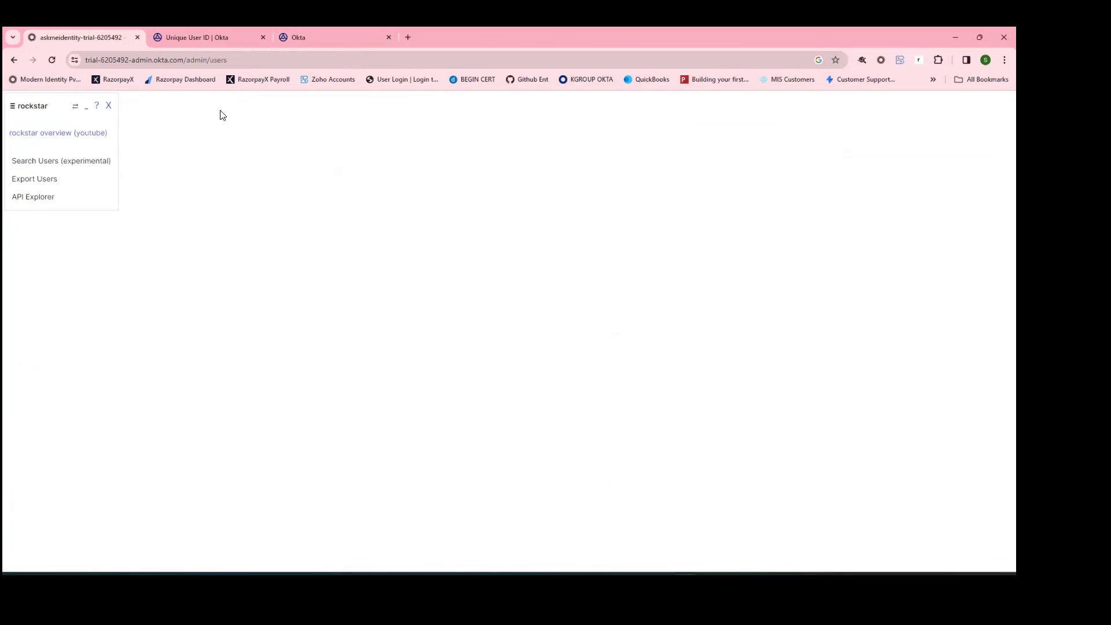
left_click(351, 354)
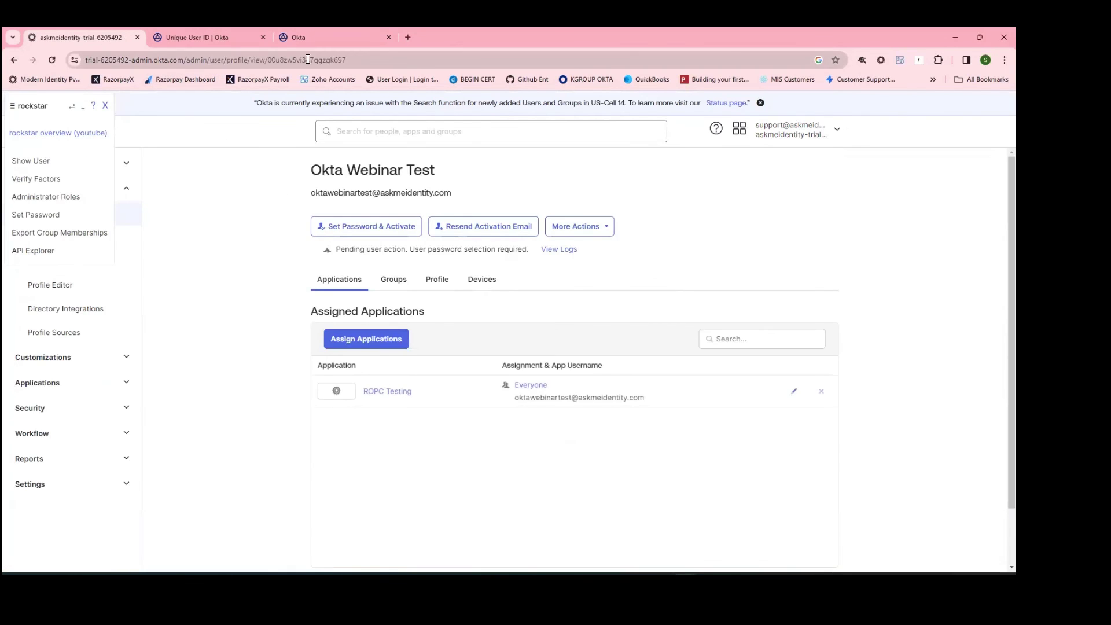
double_click(308, 60)
key("ctrl+c")
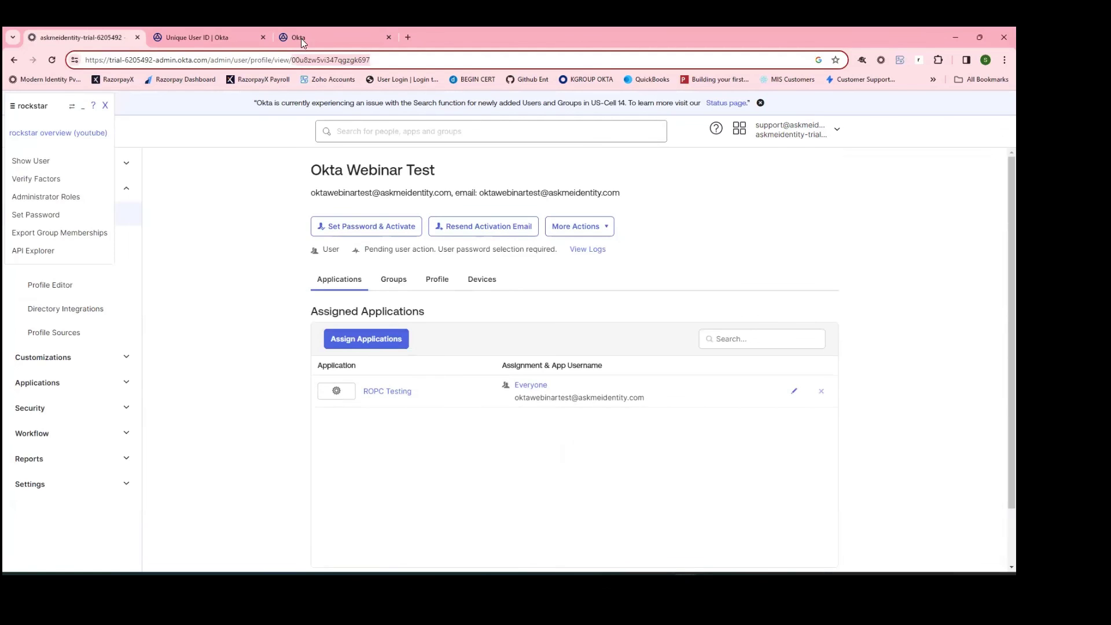
Step: Replace the null Okta User test value with {"ID":"<user ID>"} using the copied ID
left_click(197, 37)
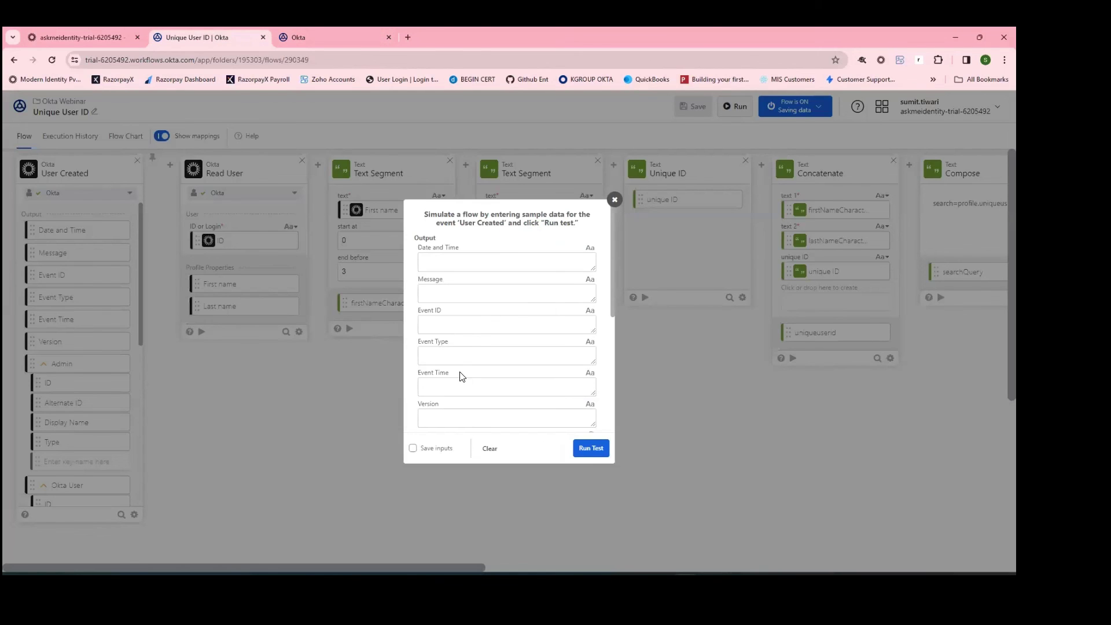
scroll(461, 376, "down", 10)
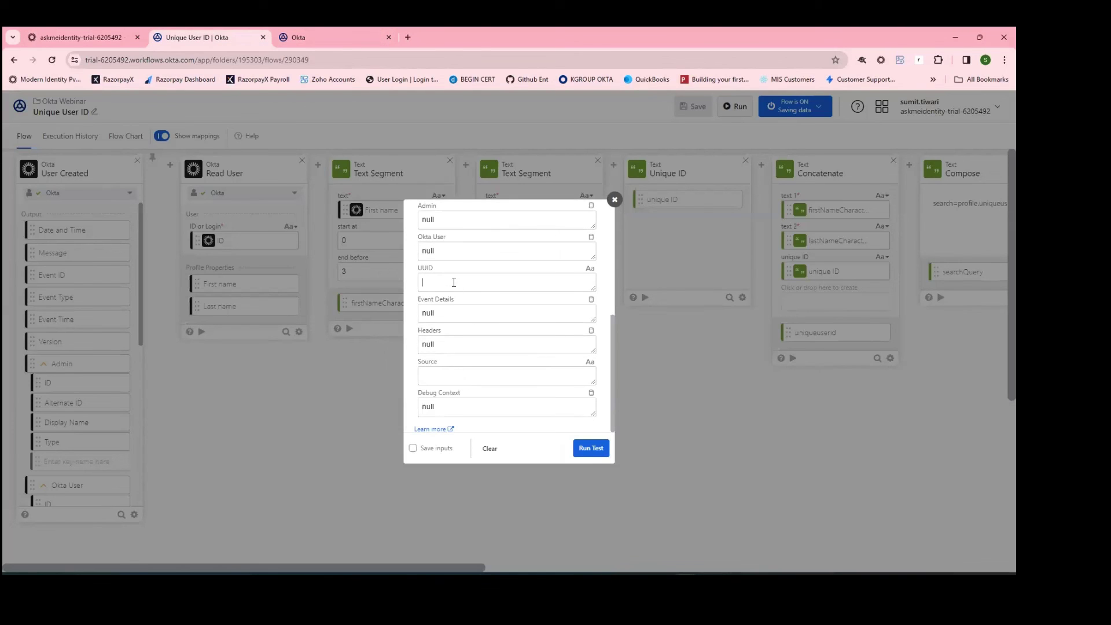
key("BackSpace")
type("{\"ID\":\"")
key("ctrl+v")
Step: Run the test and inspect the card outputs, including Concatenate's uniqueuserid OktTes3d340a06-71fc-45e8-9ec0-3d9754a76c7d
left_click(595, 453)
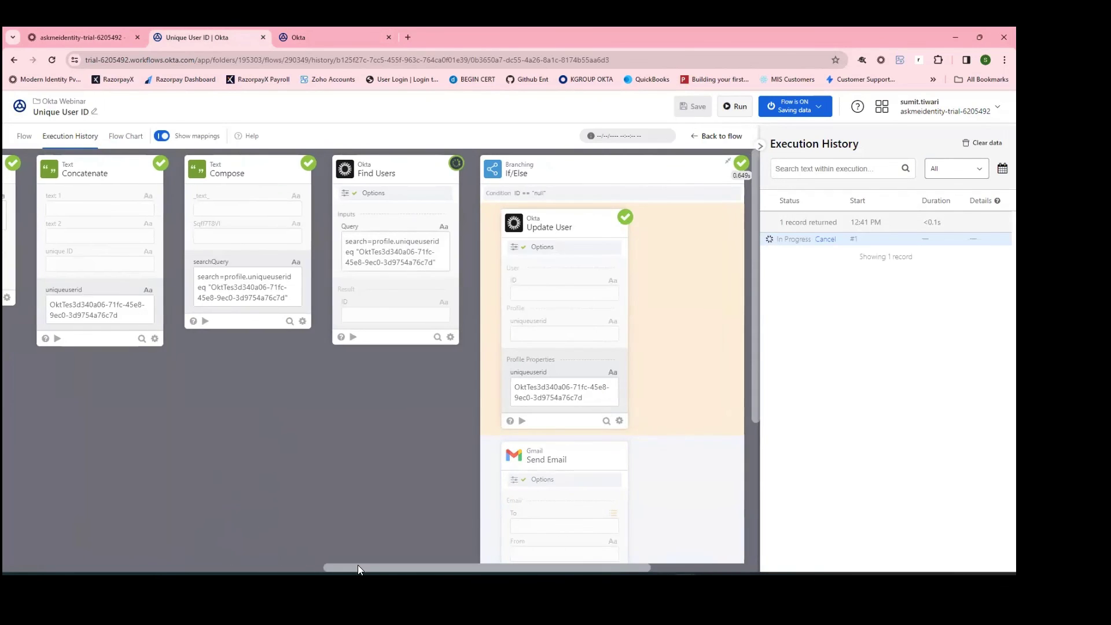
left_click_drag(358, 564, 71, 565)
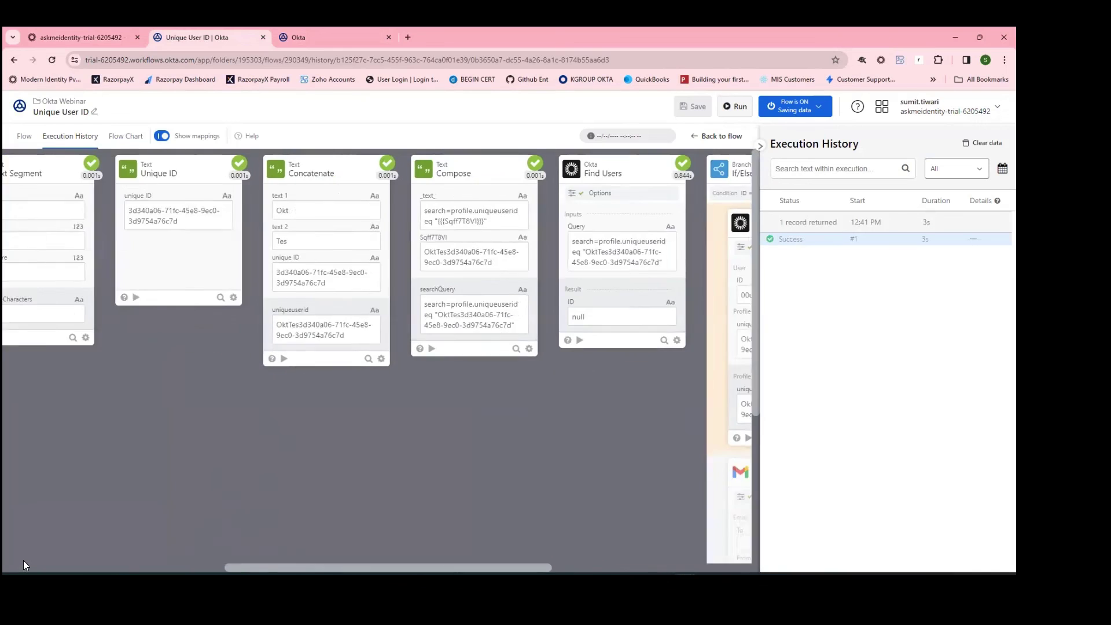
left_click_drag(365, 571, 32, 549)
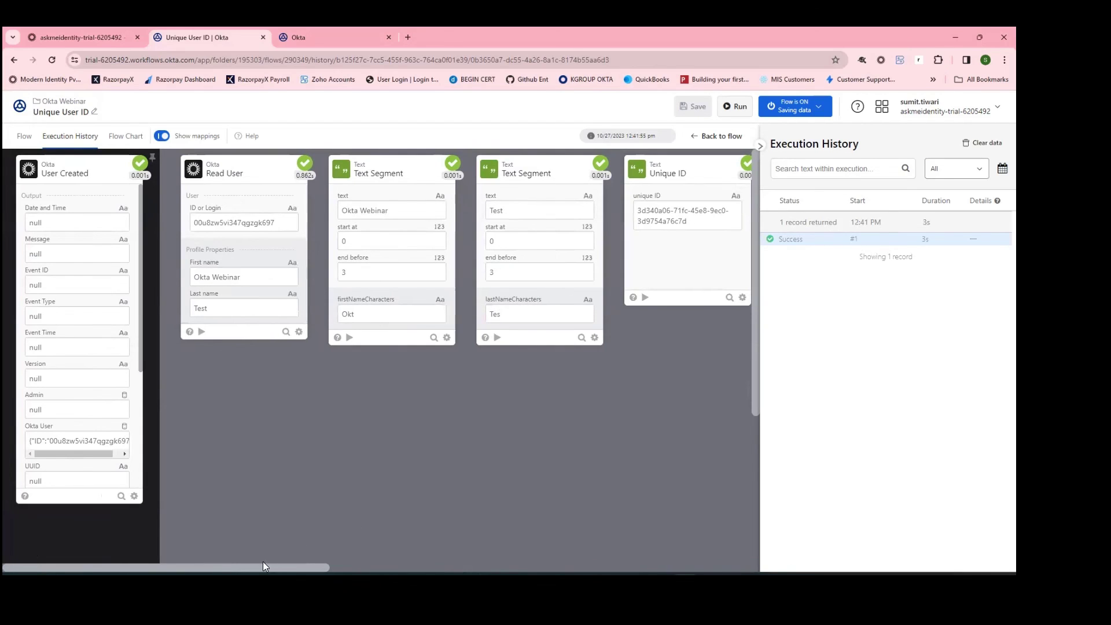
left_click_drag(260, 571, 357, 571)
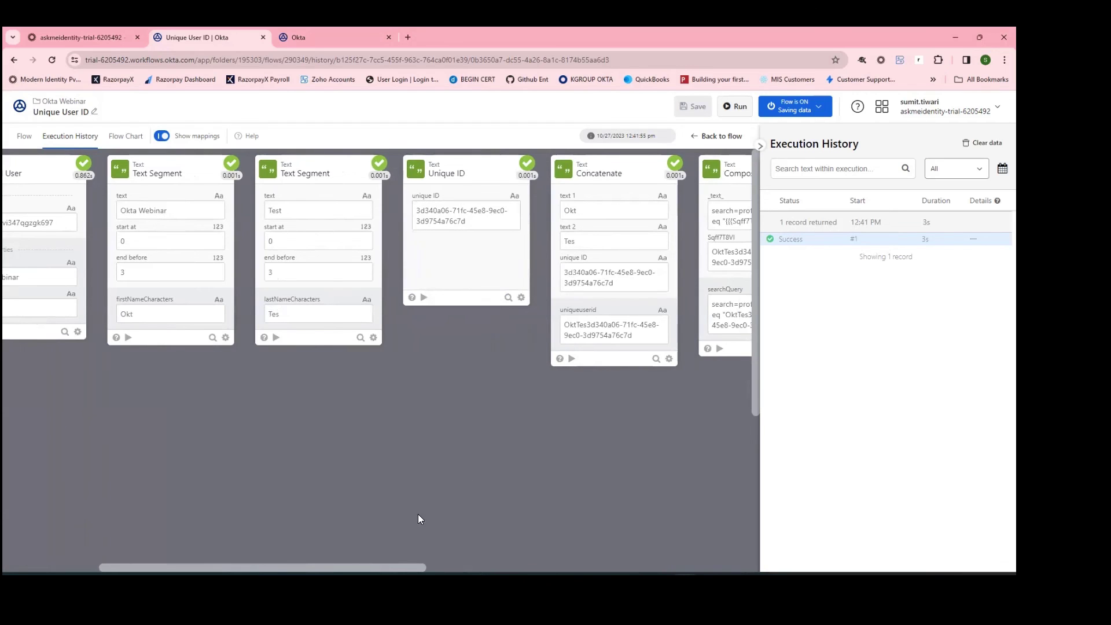
left_click_drag(377, 569, 473, 570)
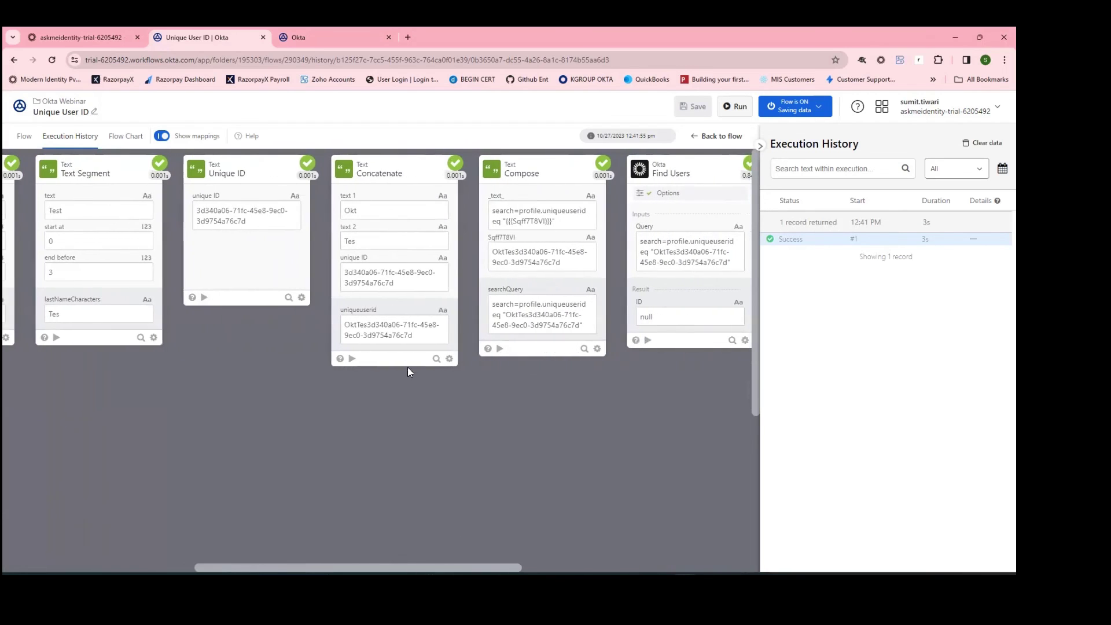
left_click_drag(425, 339, 336, 339)
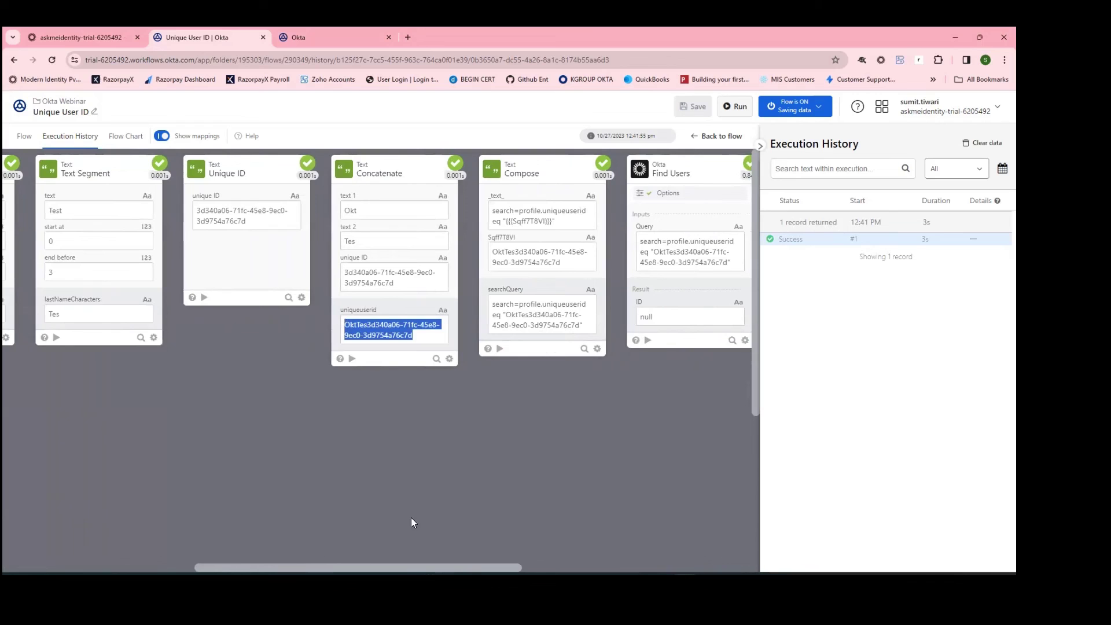
left_click_drag(409, 570, 495, 570)
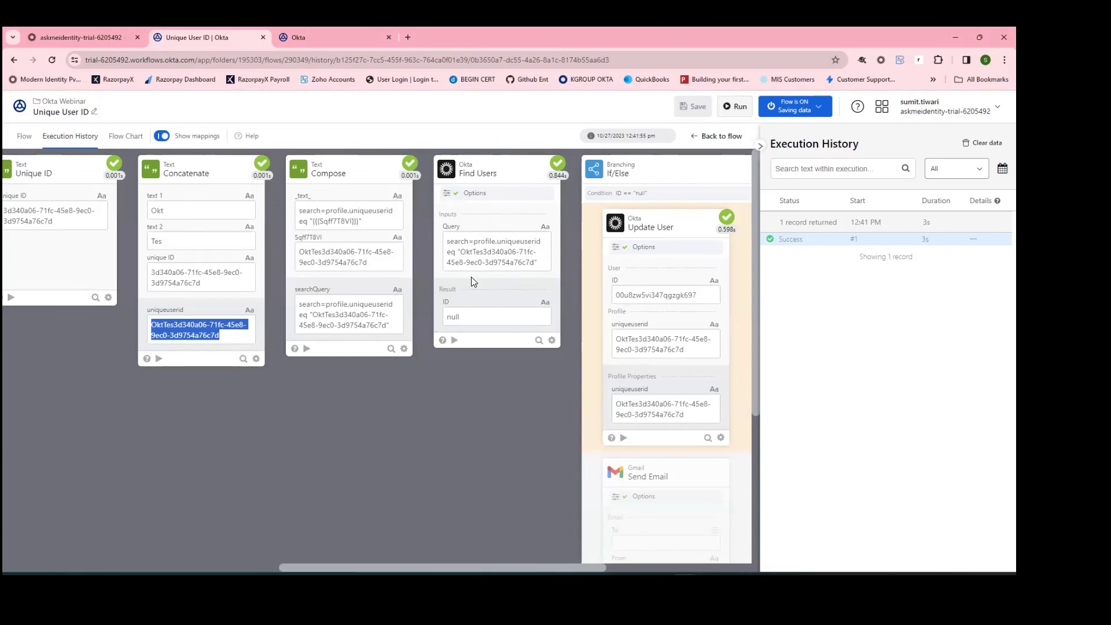
left_click(461, 251)
left_click_drag(462, 251, 534, 263)
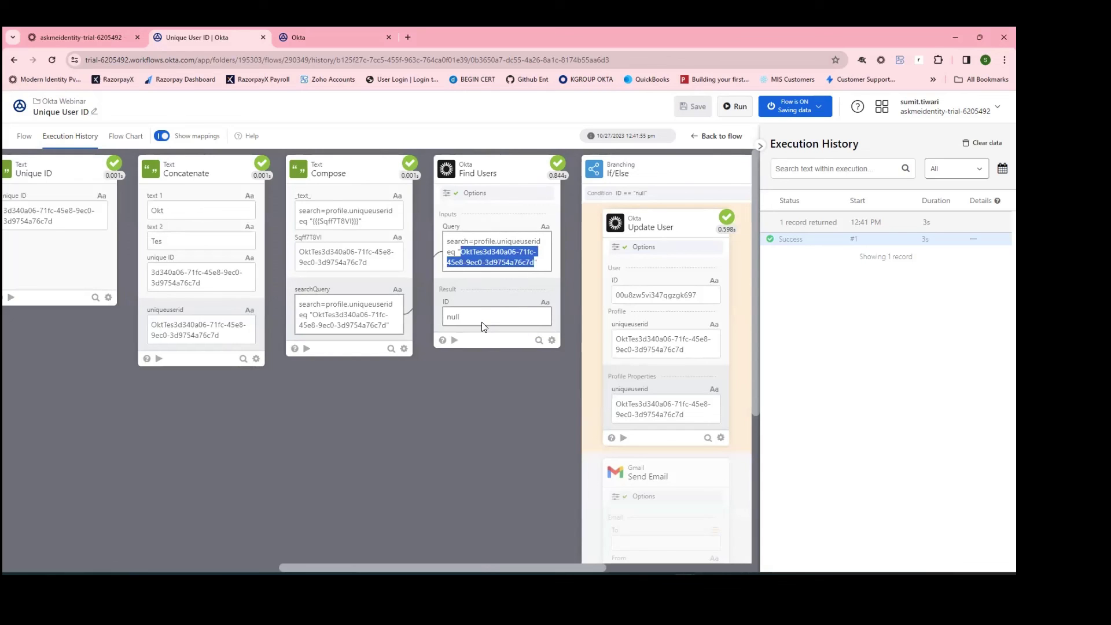
left_click_drag(499, 572, 534, 569)
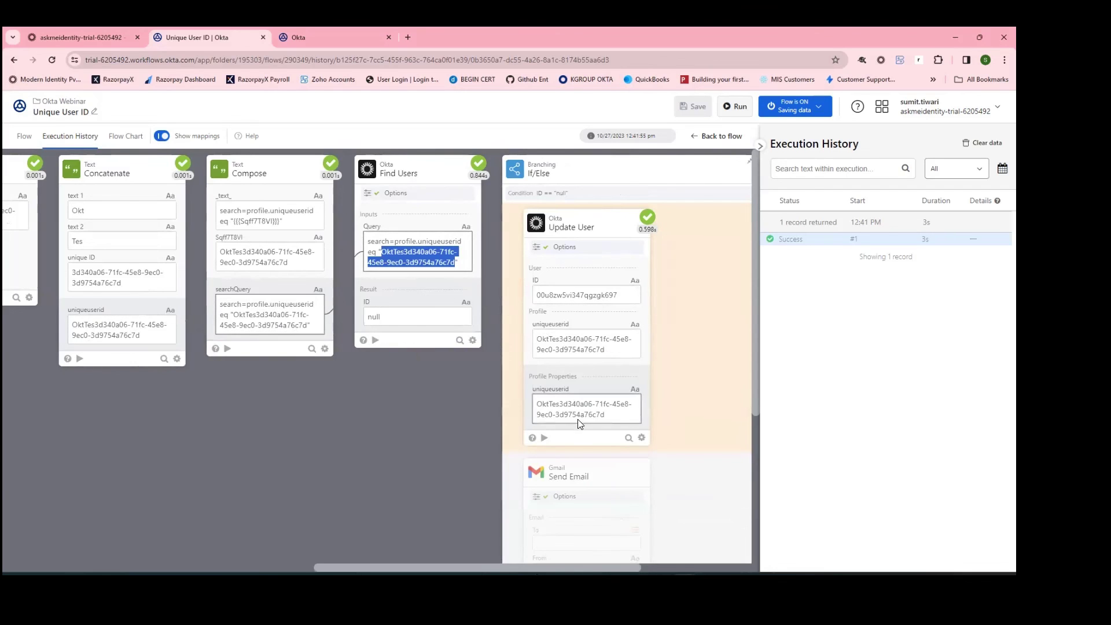
scroll(649, 379, "down", 2)
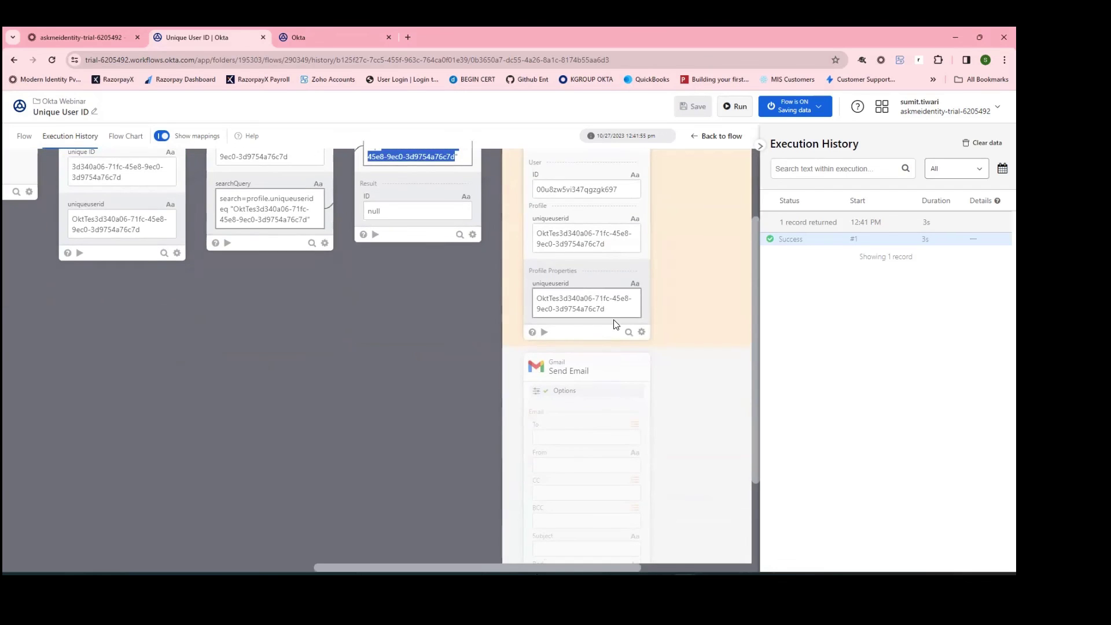
scroll(612, 405, "down", 2)
scroll(635, 332, "up", 4)
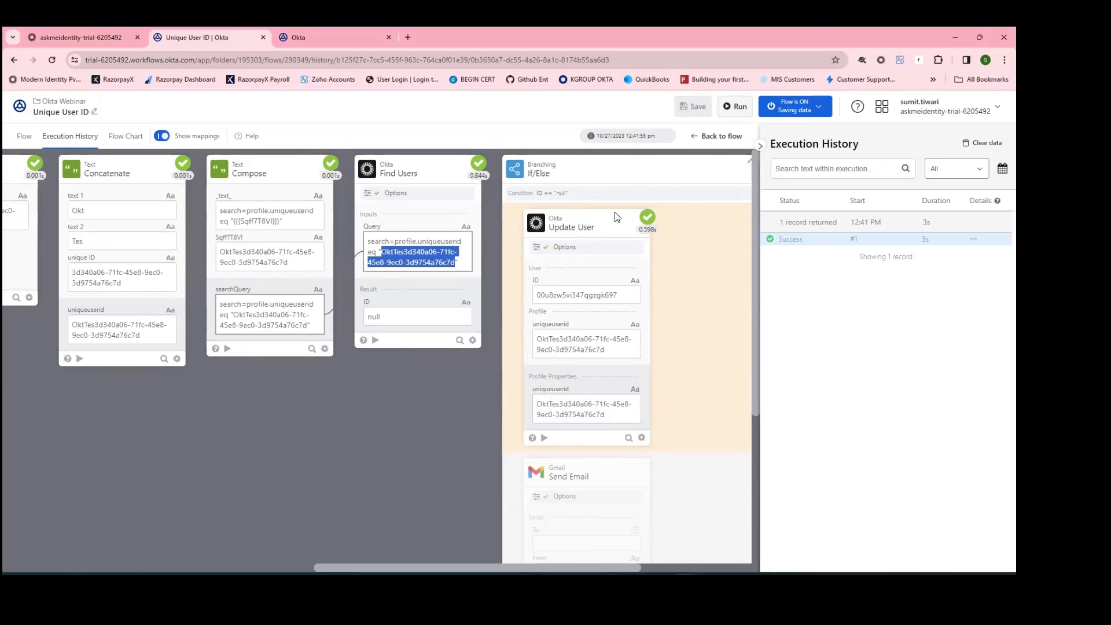
scroll(618, 313, "down", 4)
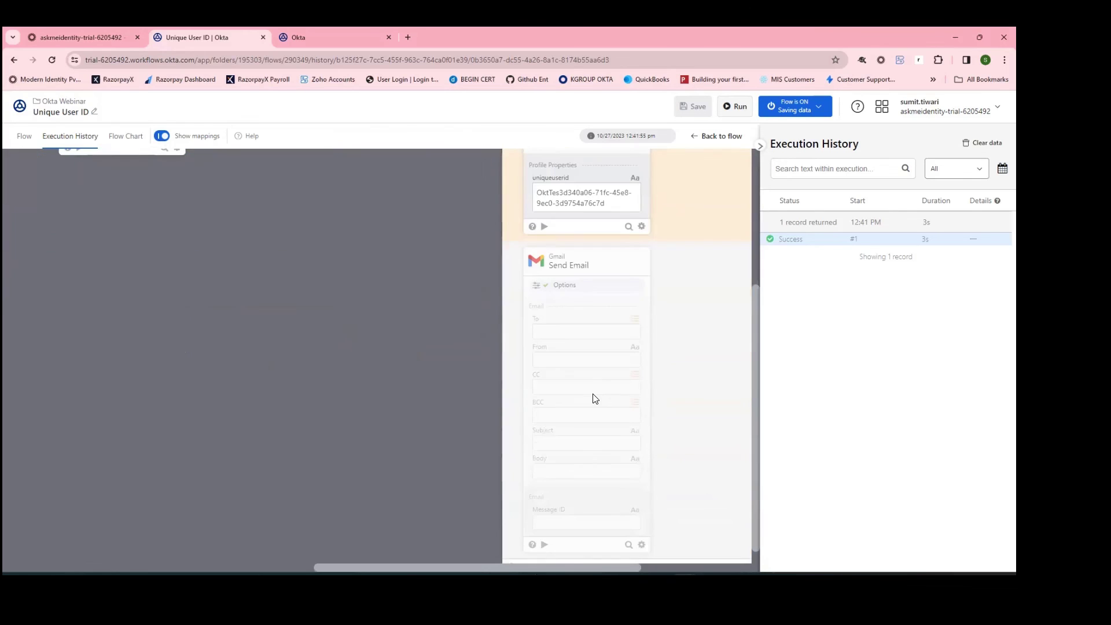
scroll(596, 405, "up", 4)
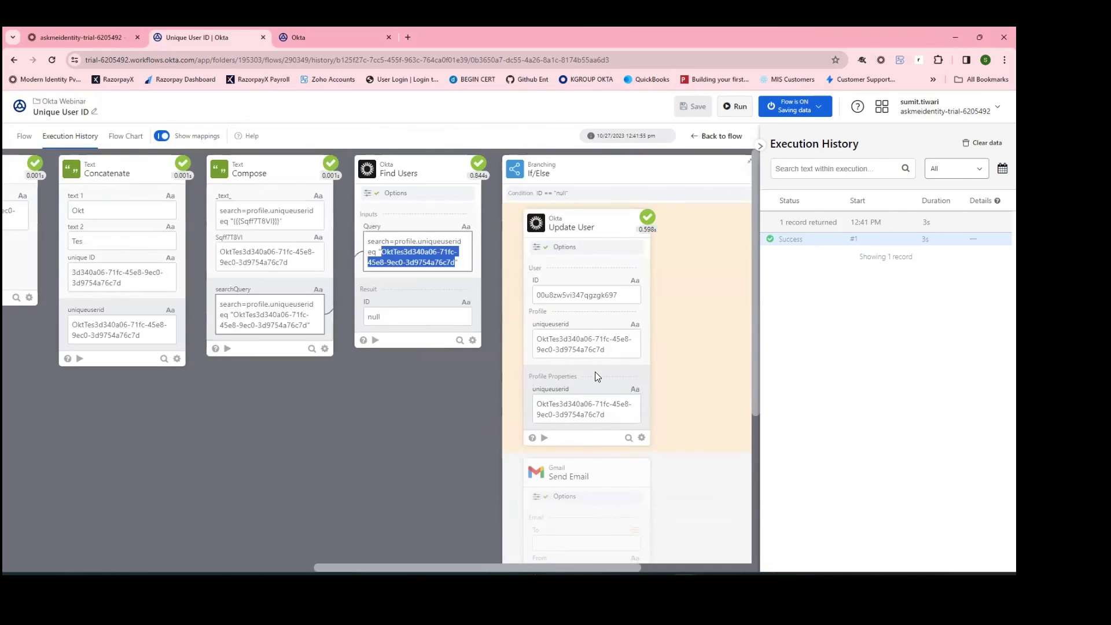
Step: Reload the test user's Admin Console Profile and locate uniqueuserid OktTes3d340a06-71fc-45e8-9ec0-3d9754a76c7d
left_click(44, 38)
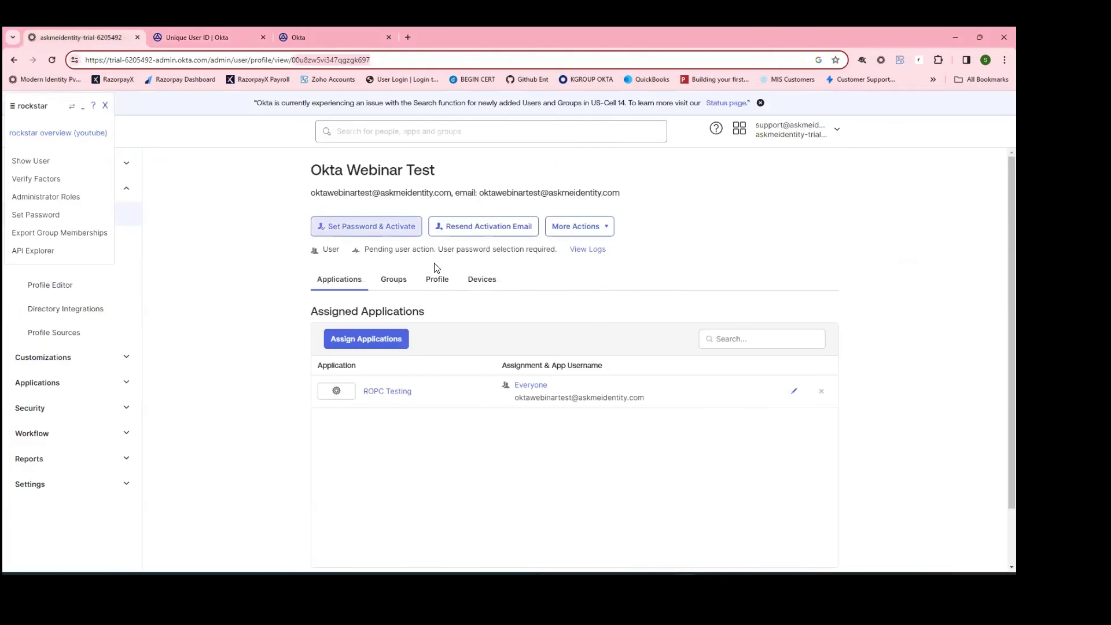
left_click(438, 280)
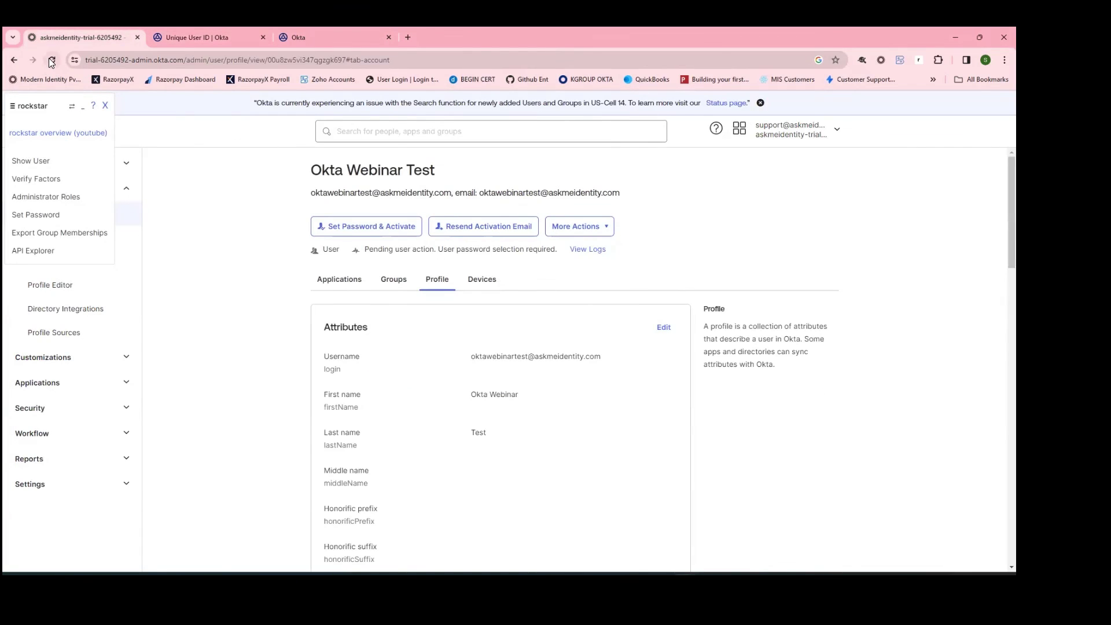
left_click(453, 282)
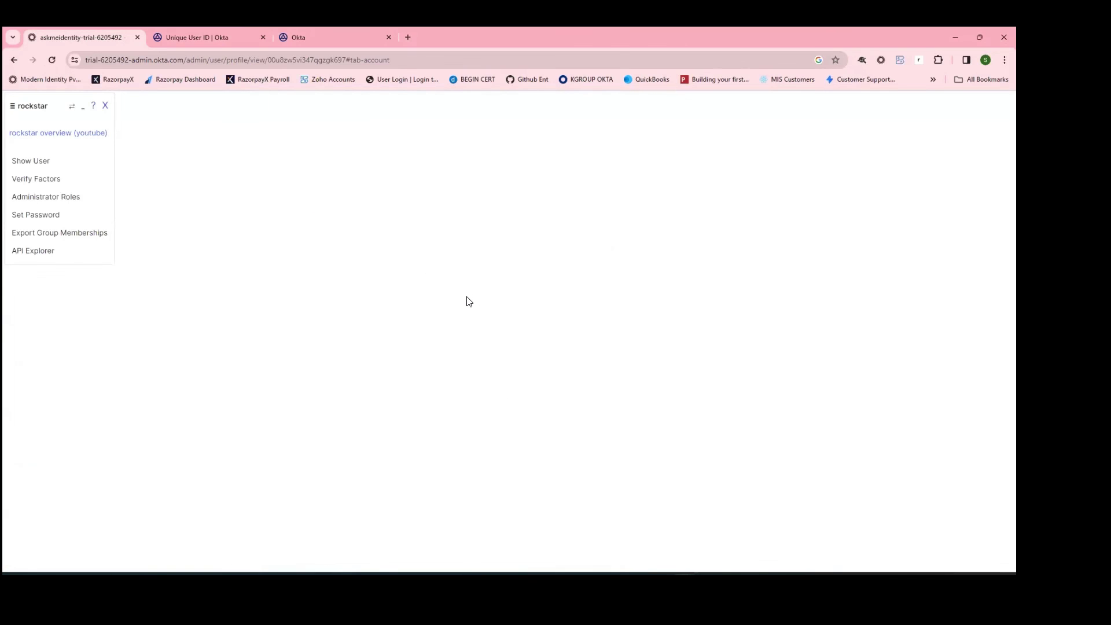
scroll(468, 313, "down", 10)
scroll(467, 324, "down", 6)
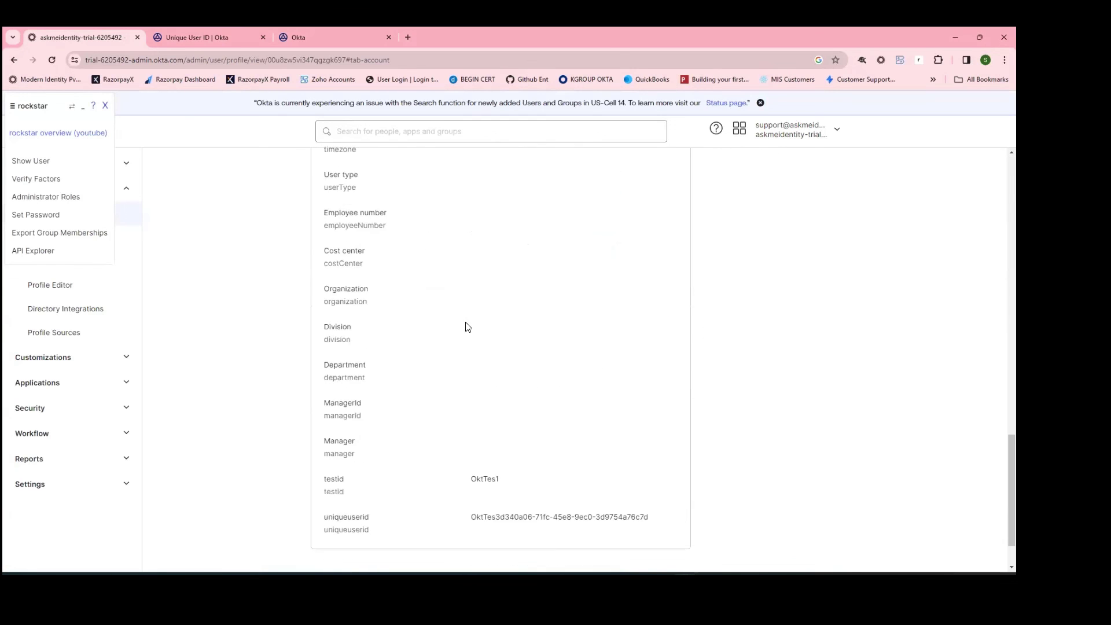
left_click_drag(473, 453, 650, 467)
left_click(875, 446)
scroll(588, 414, "up", 15)
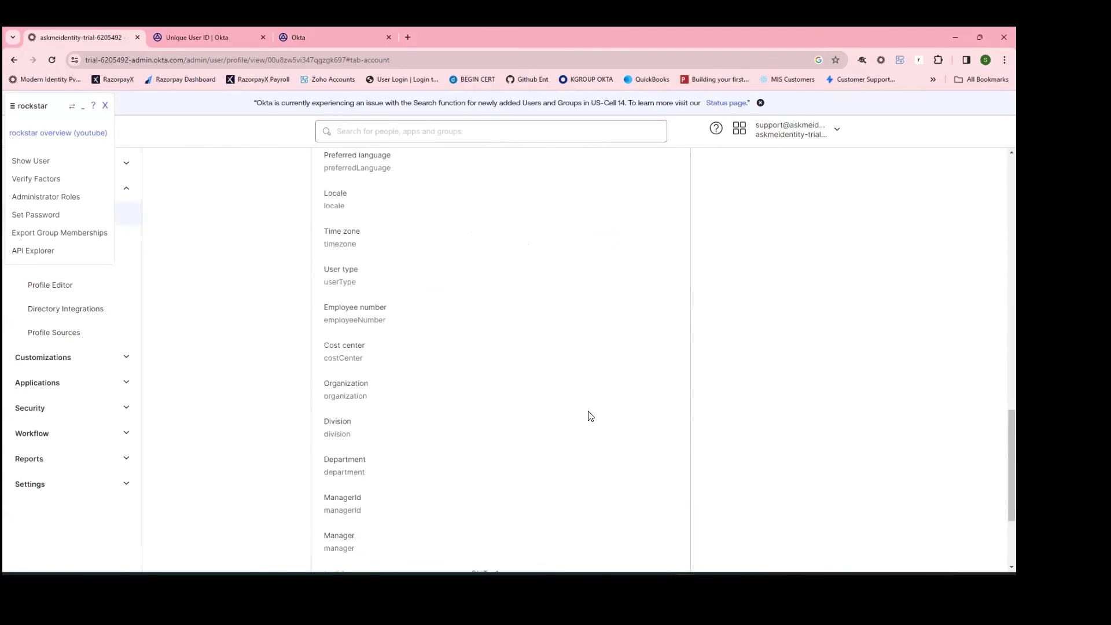
Step: Reopen Unique User ID from the Okta Webinar folder and review its Execution History
left_click(192, 36)
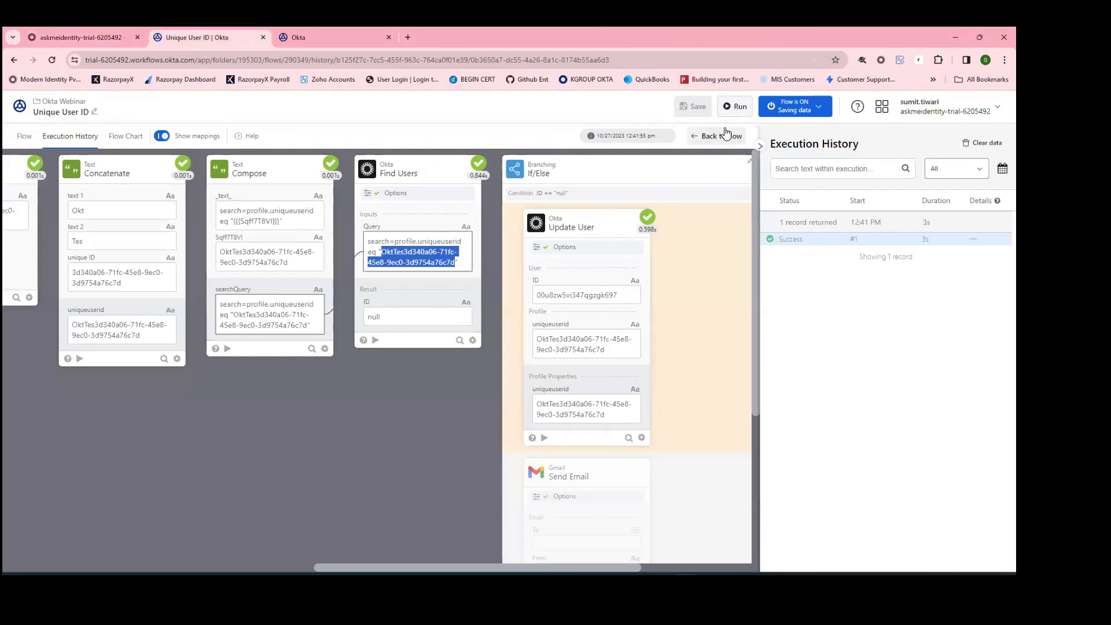
left_click(726, 136)
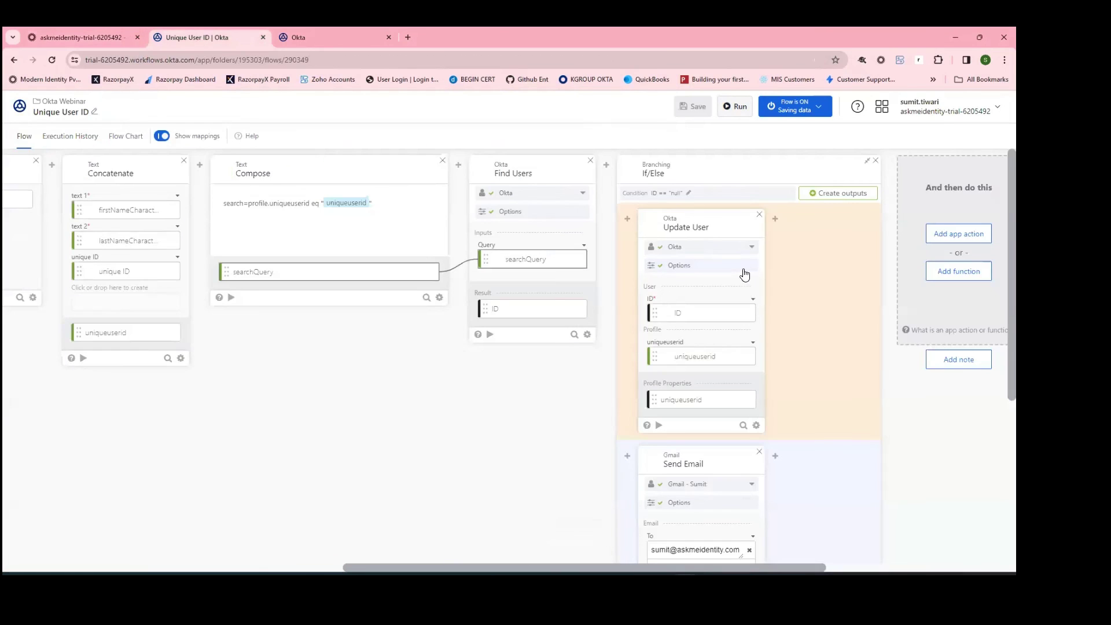
left_click(63, 102)
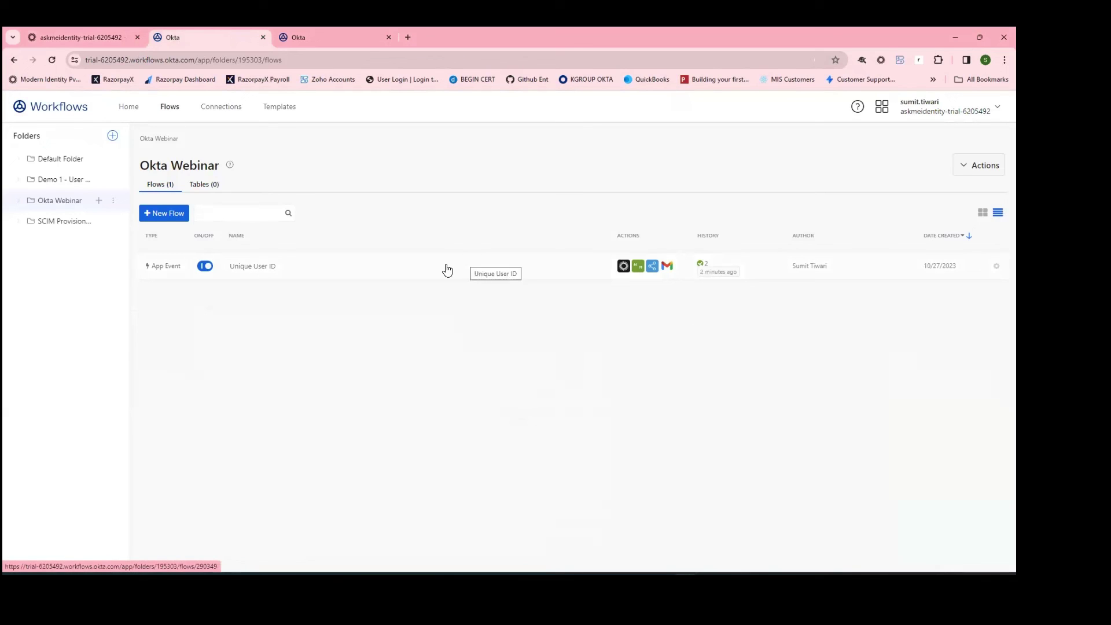
left_click(426, 273)
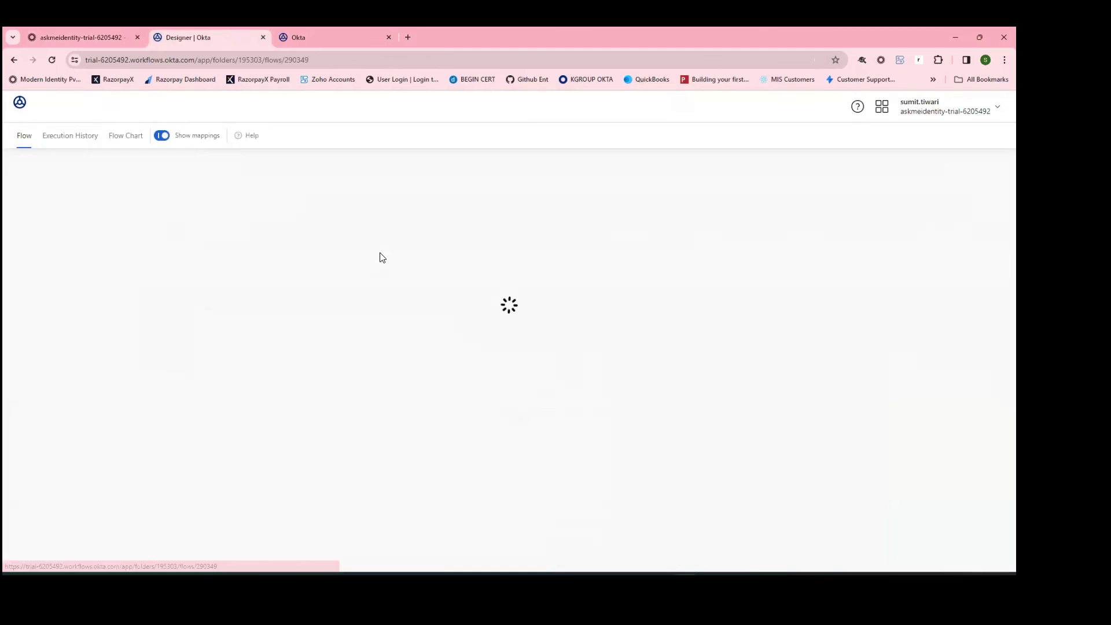
left_click(78, 139)
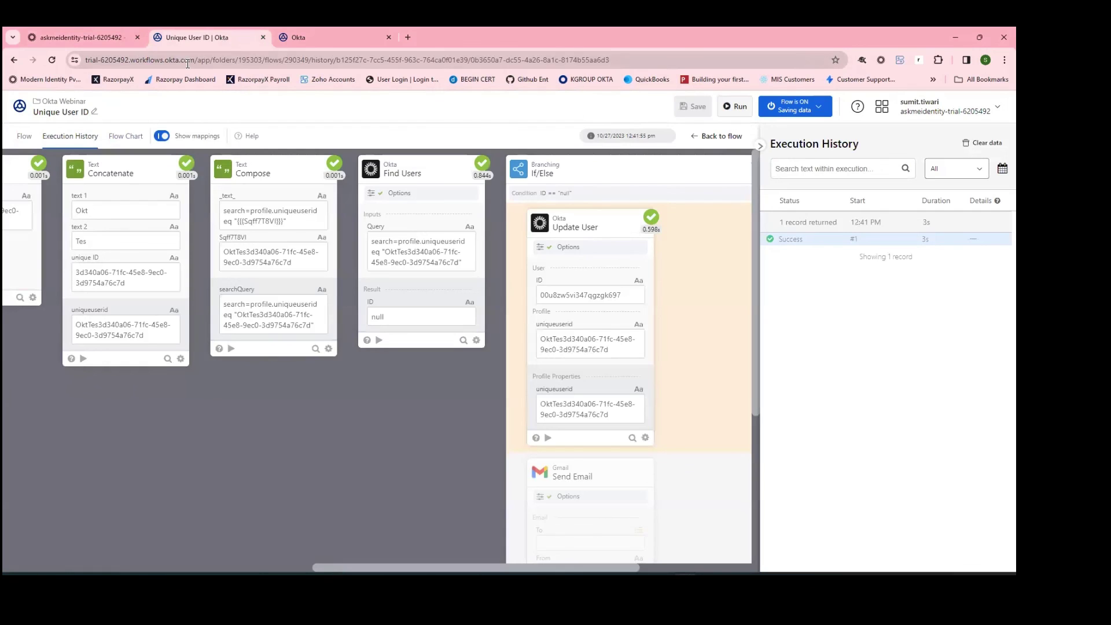
left_click(100, 37)
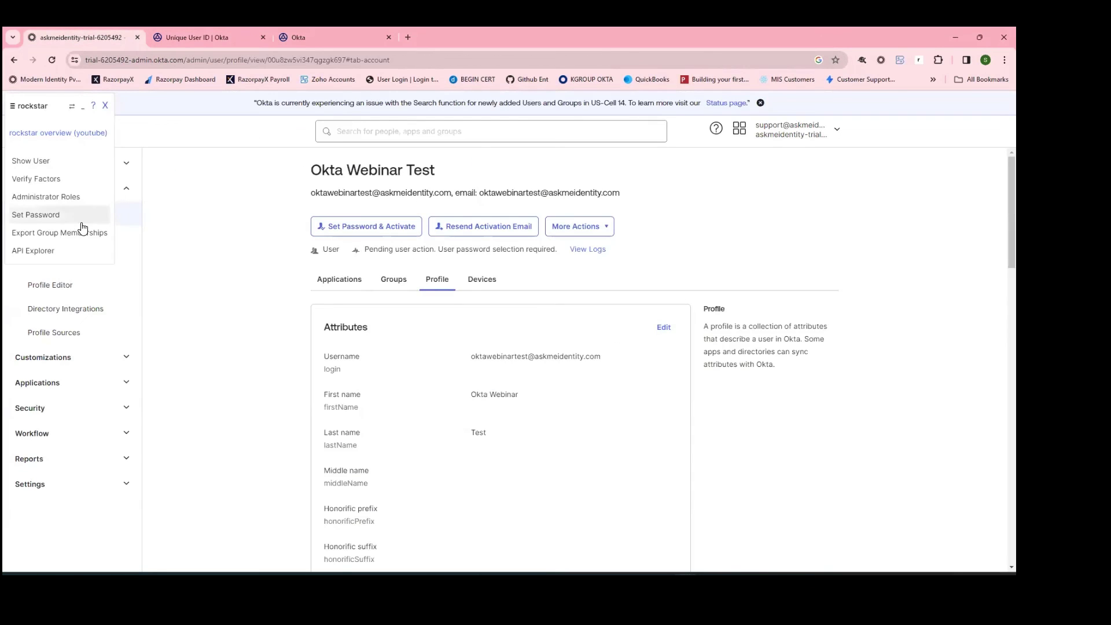
Step: Add a new person with last name Workflow Test and a unique workflowtest username, and save
left_click(105, 105)
left_click(59, 214)
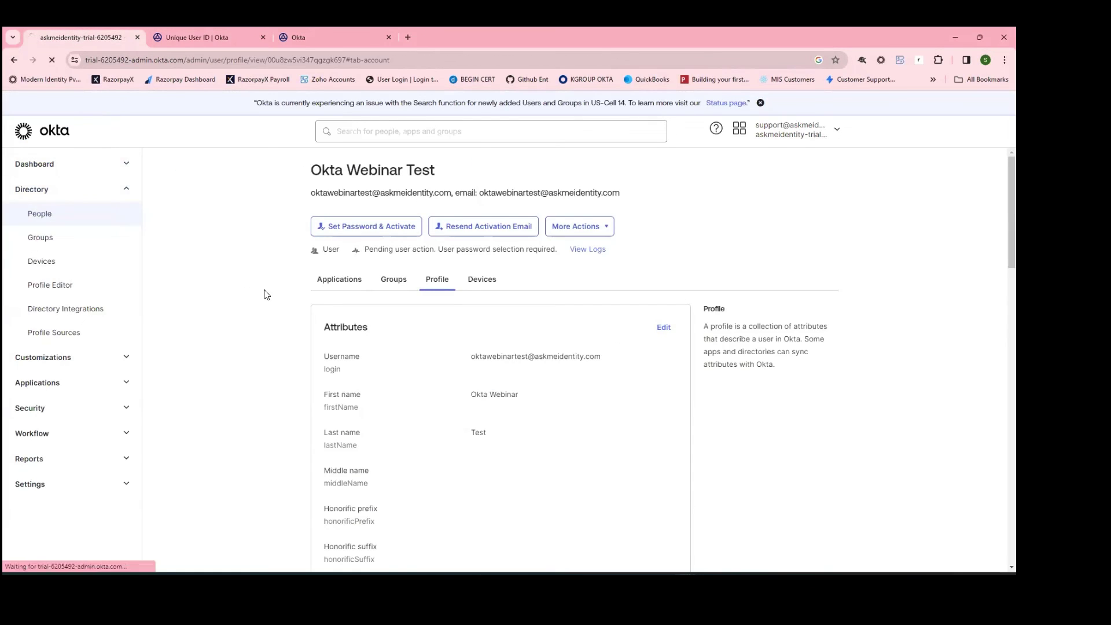
left_click(316, 210)
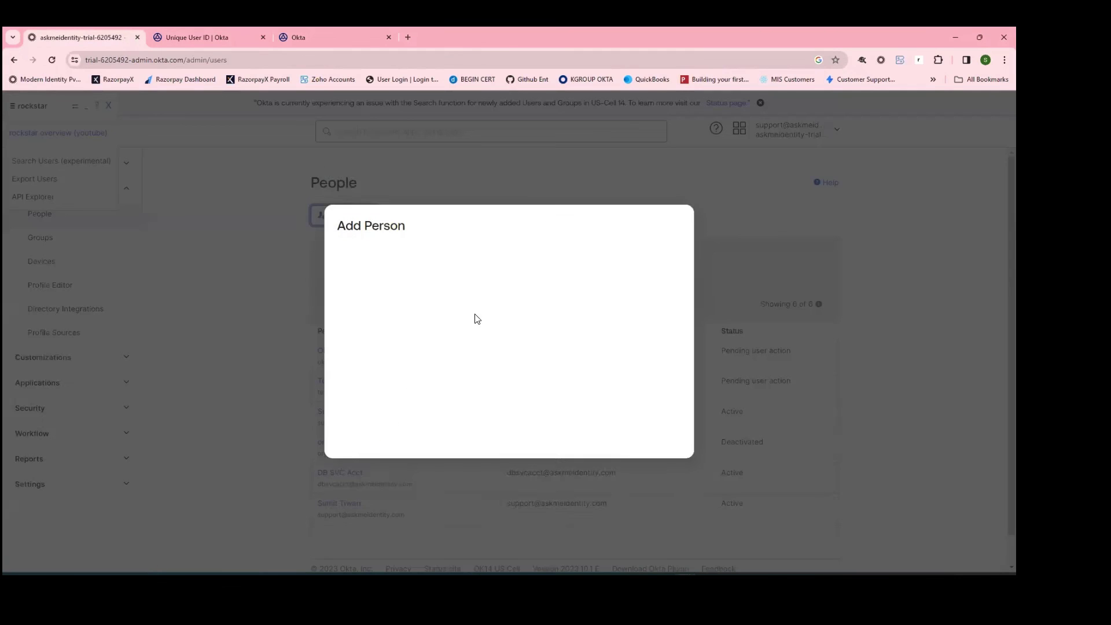
left_click(498, 225)
type("Sumit")
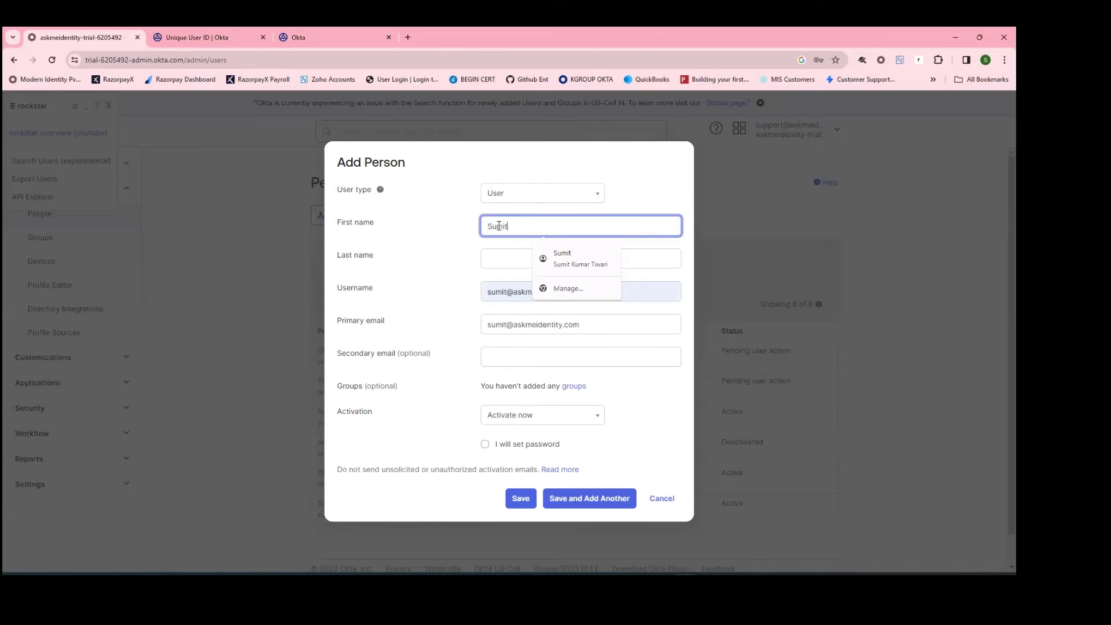
key("Tab")
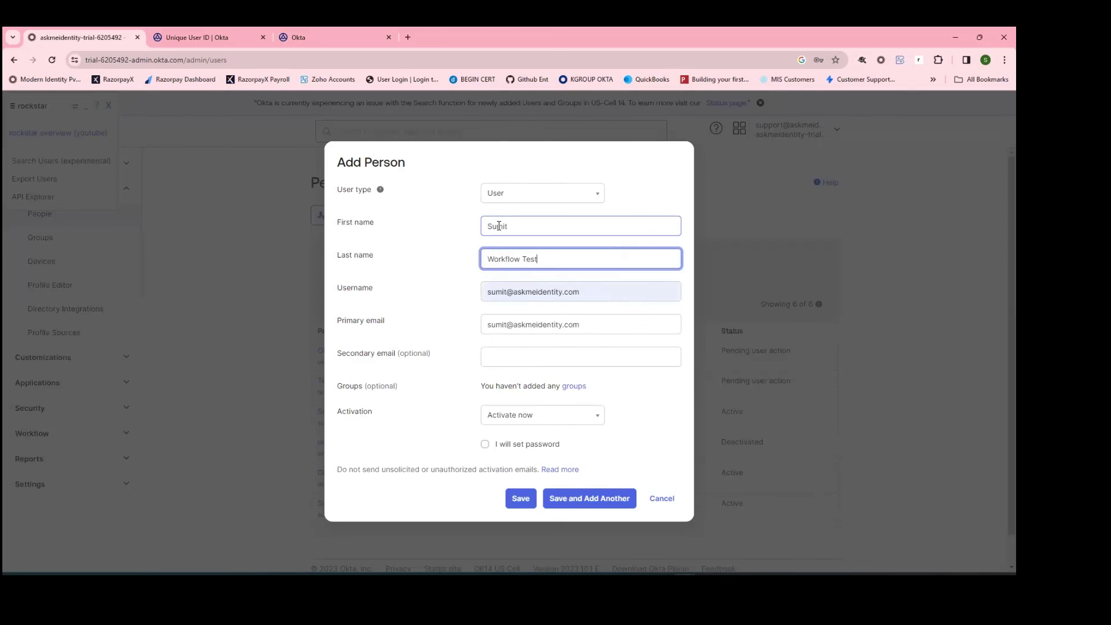
left_click(507, 292)
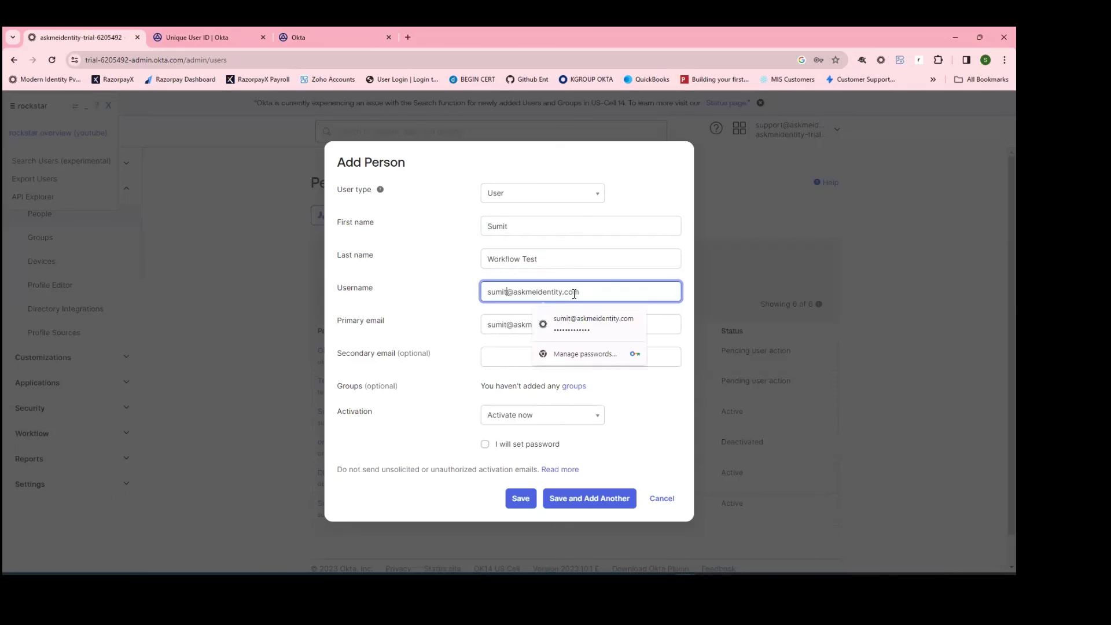
type("workflowtest")
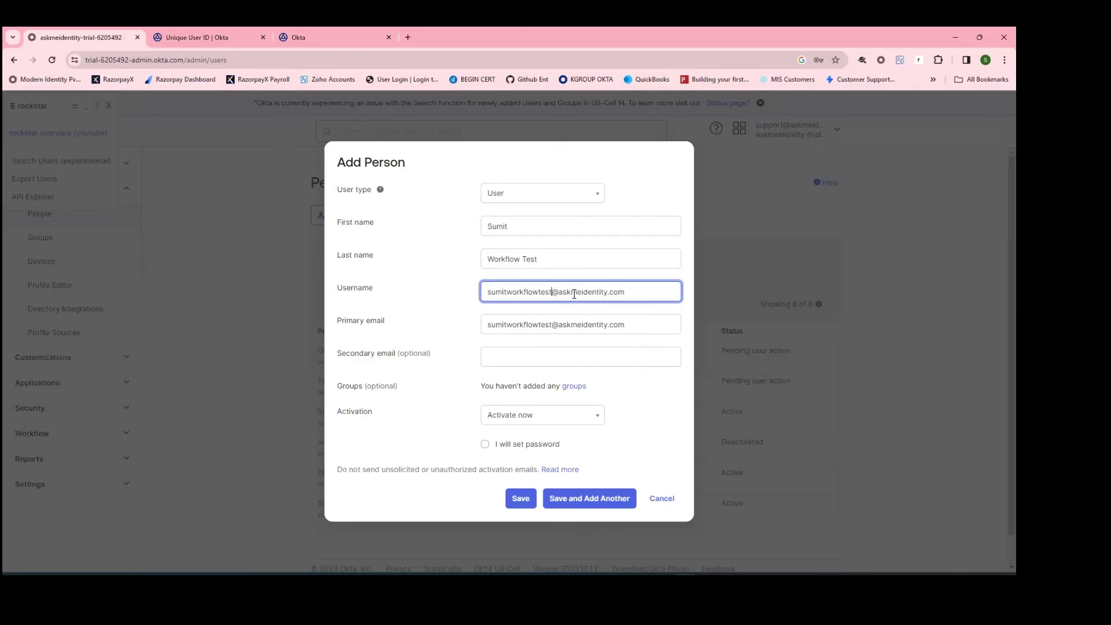
left_click(520, 505)
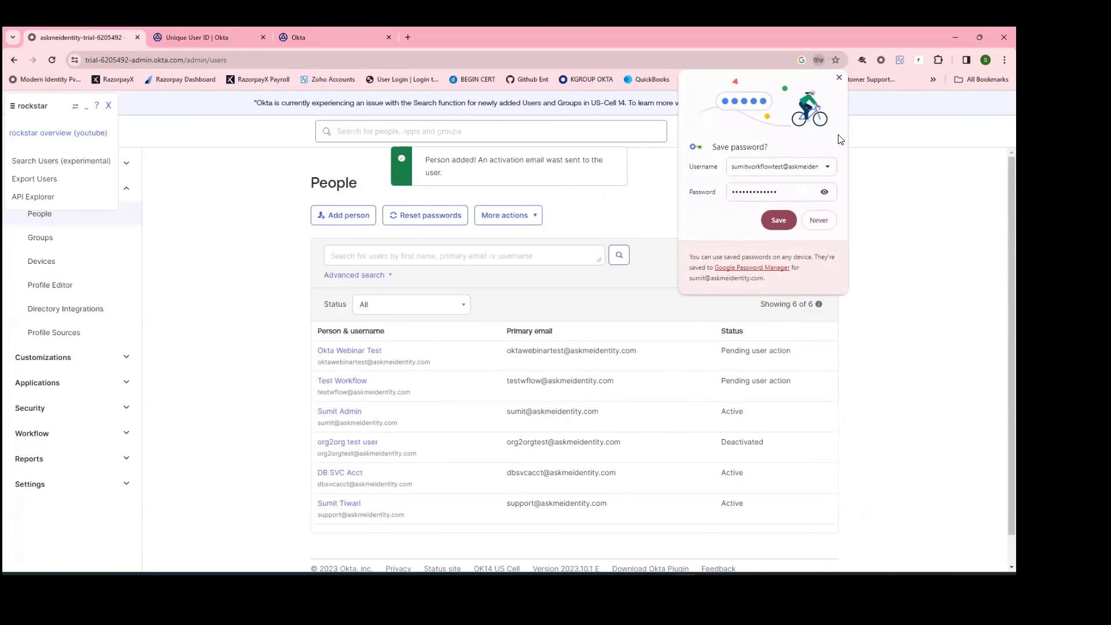
Step: Refresh the Okta Webinar flows and open Unique User ID's Execution History showing the new 12:44 PM run
left_click(778, 220)
left_click(194, 37)
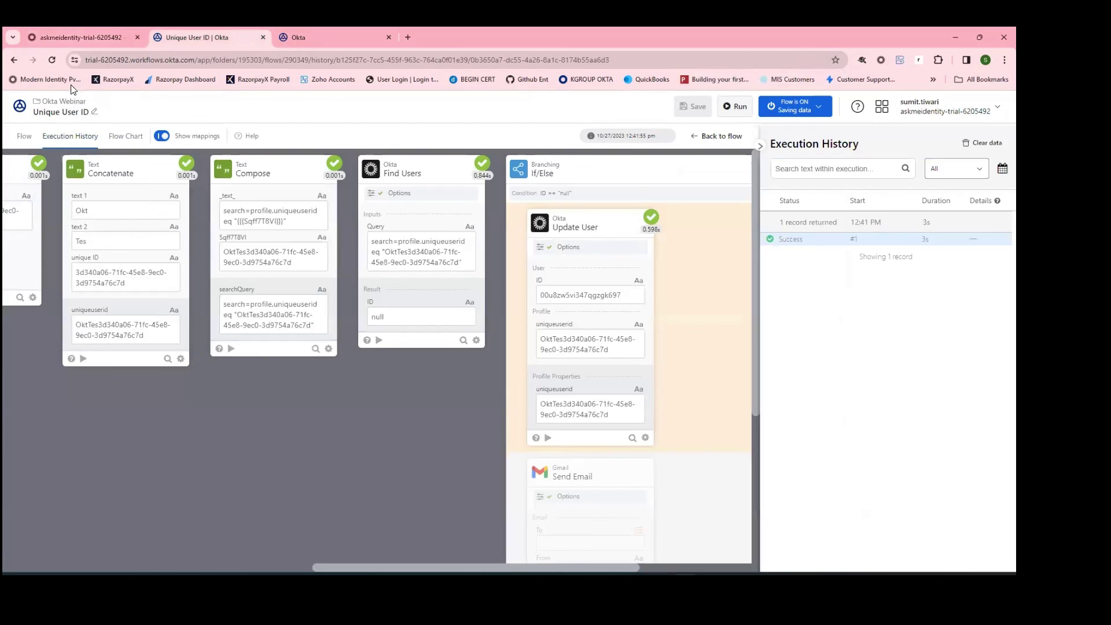
left_click(63, 101)
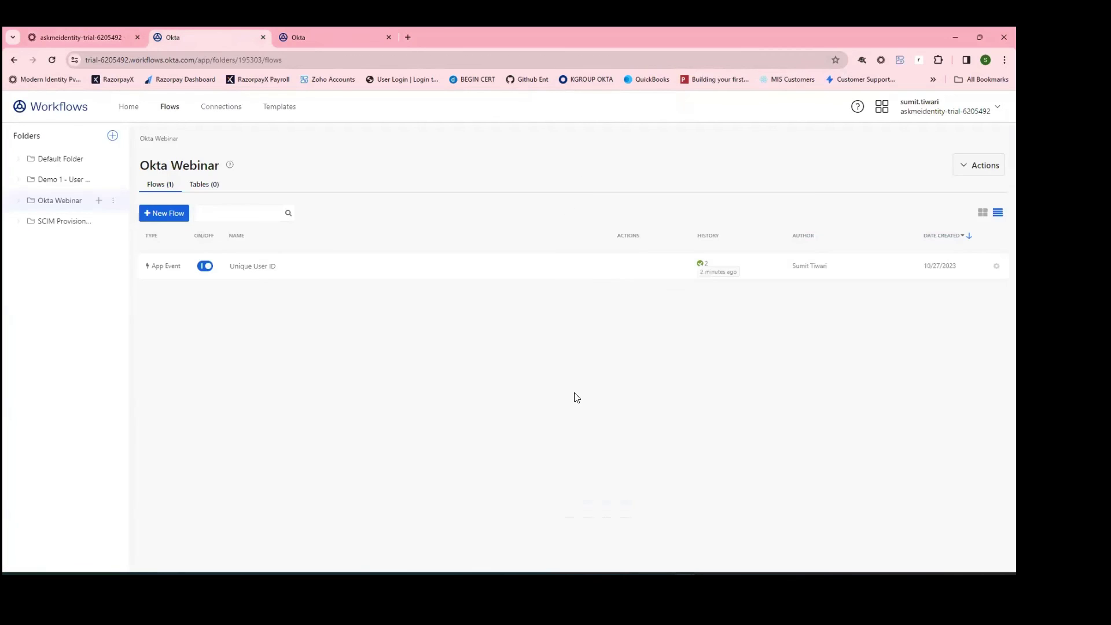
left_click(52, 63)
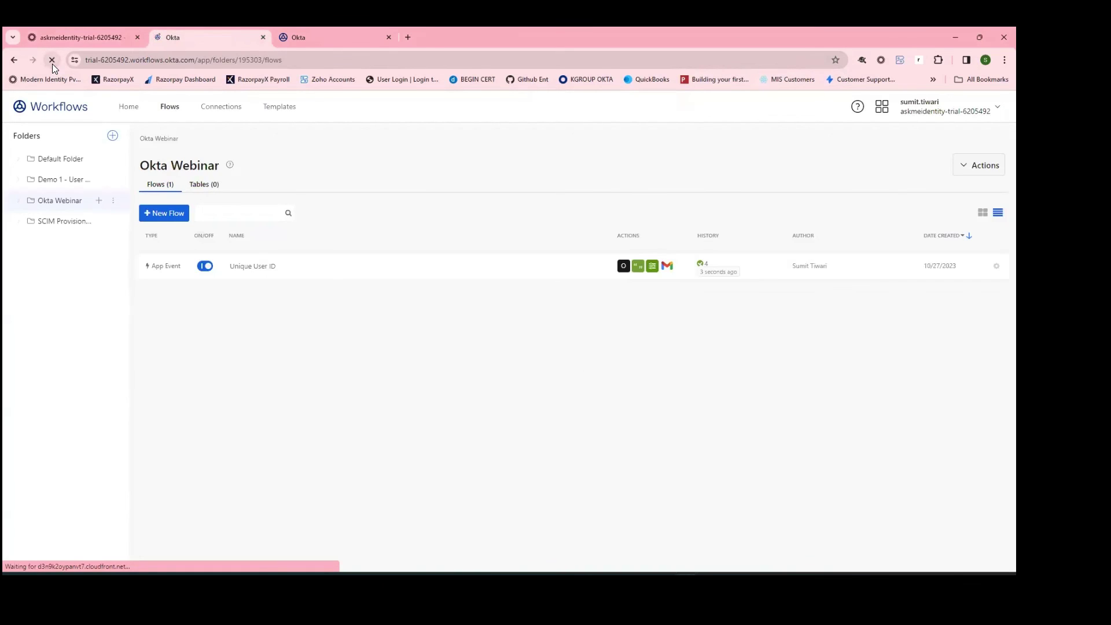
left_click(461, 272)
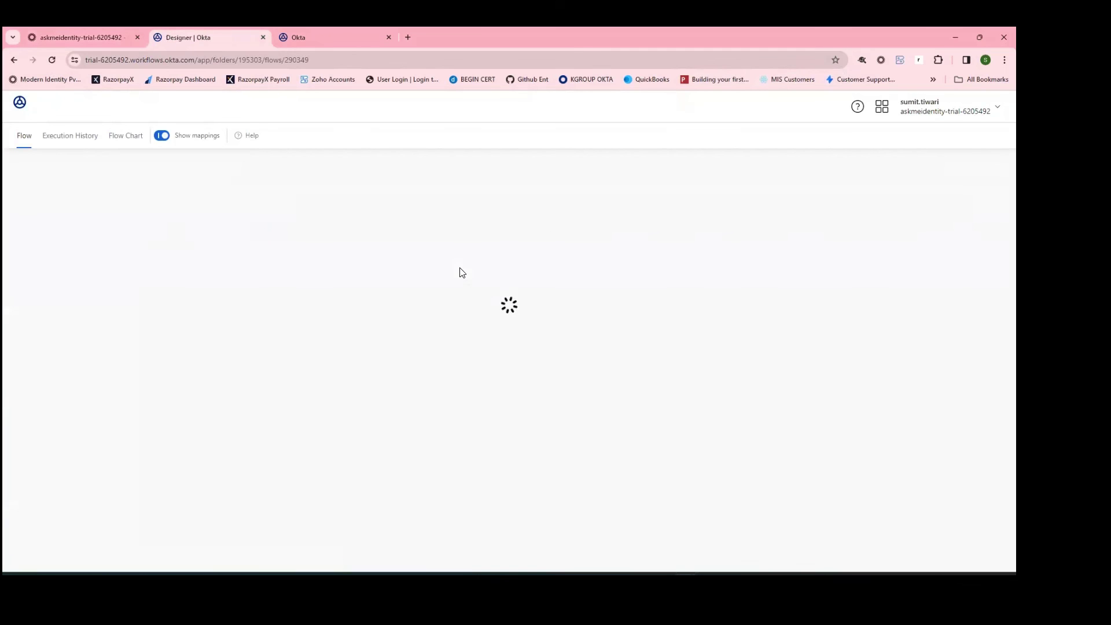
left_click(65, 139)
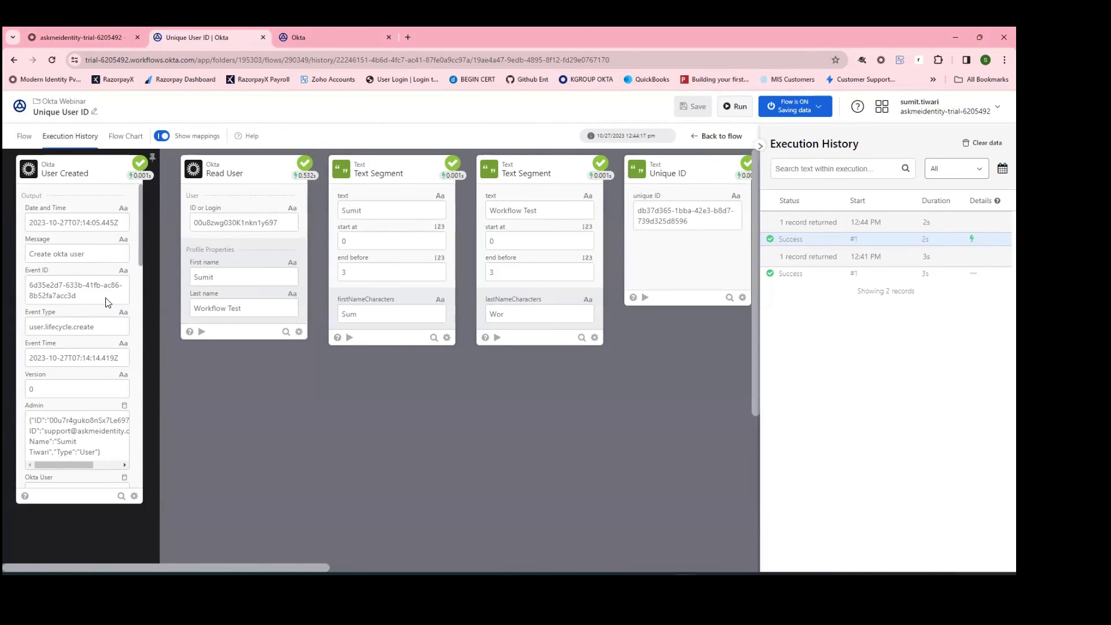
left_click_drag(217, 308, 243, 308)
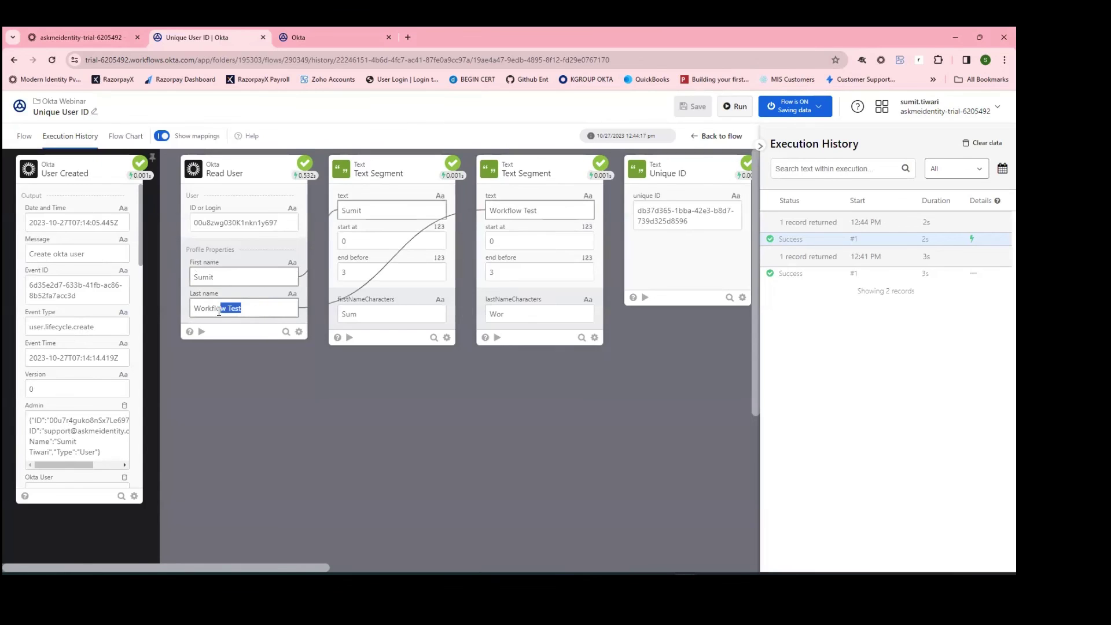
left_click_drag(386, 317, 341, 314)
left_click_drag(538, 318, 485, 317)
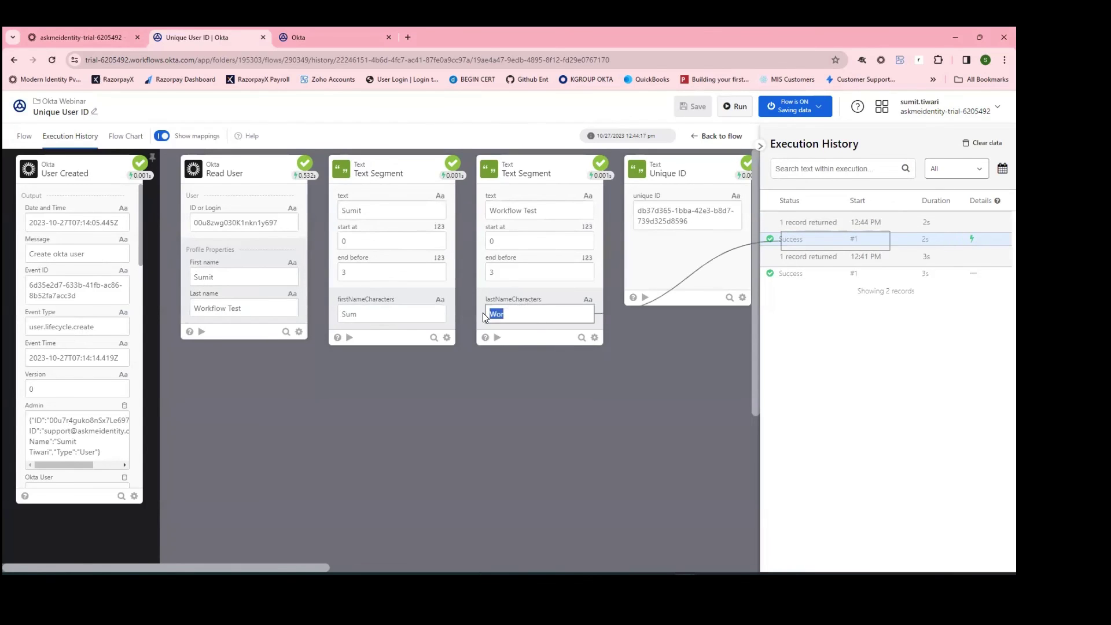
left_click_drag(311, 568, 662, 567)
left_click_drag(539, 414, 442, 400)
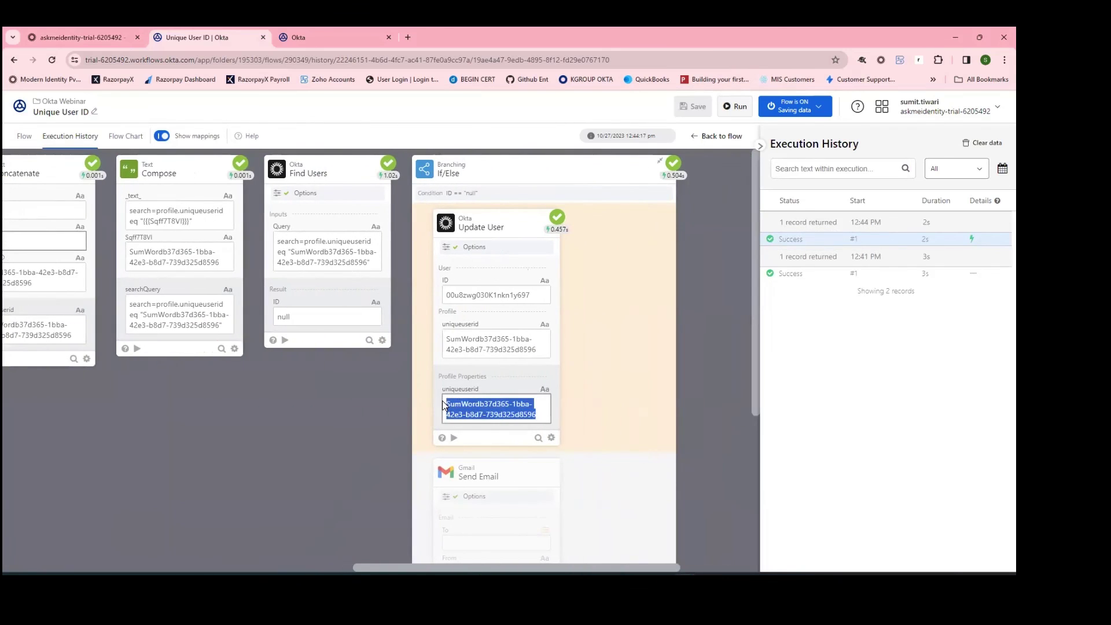
left_click(304, 448)
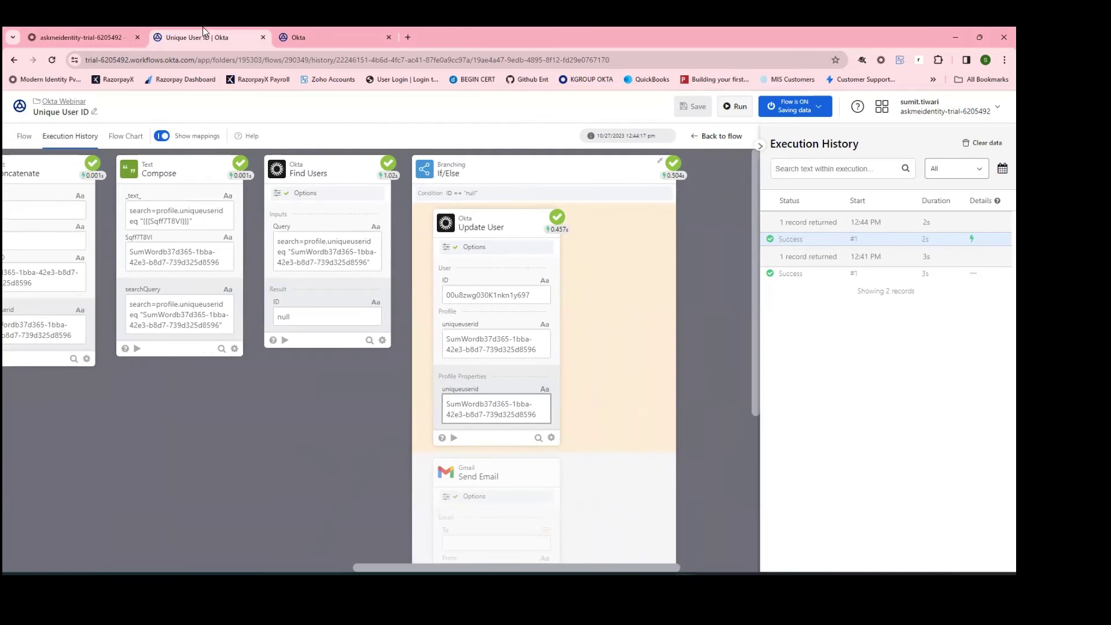
left_click(114, 35)
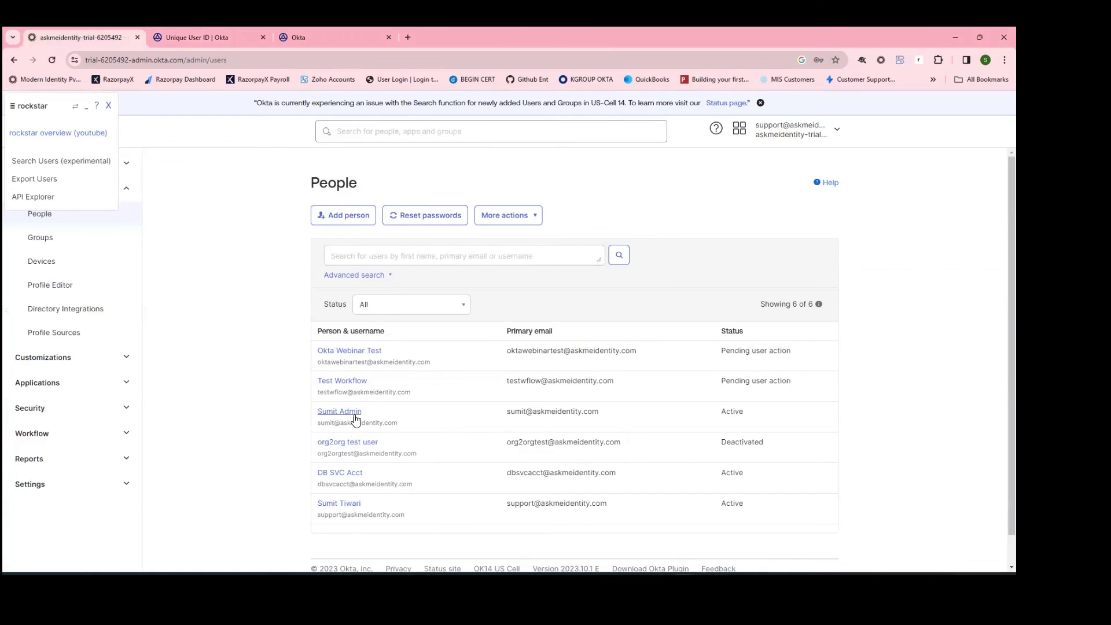
left_click(52, 60)
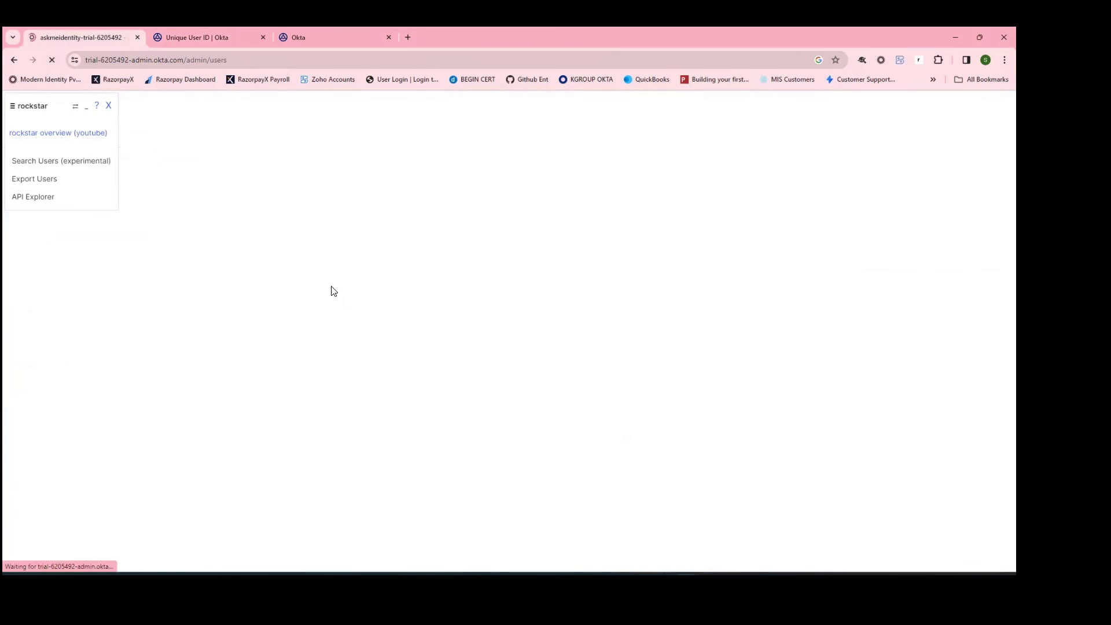
left_click(369, 354)
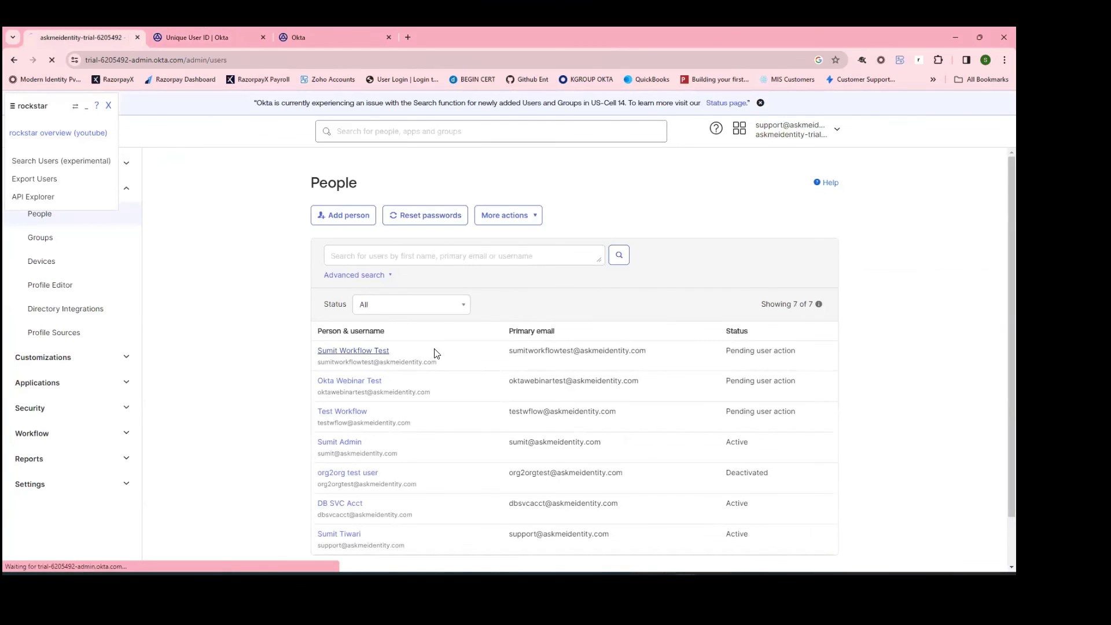
left_click(443, 280)
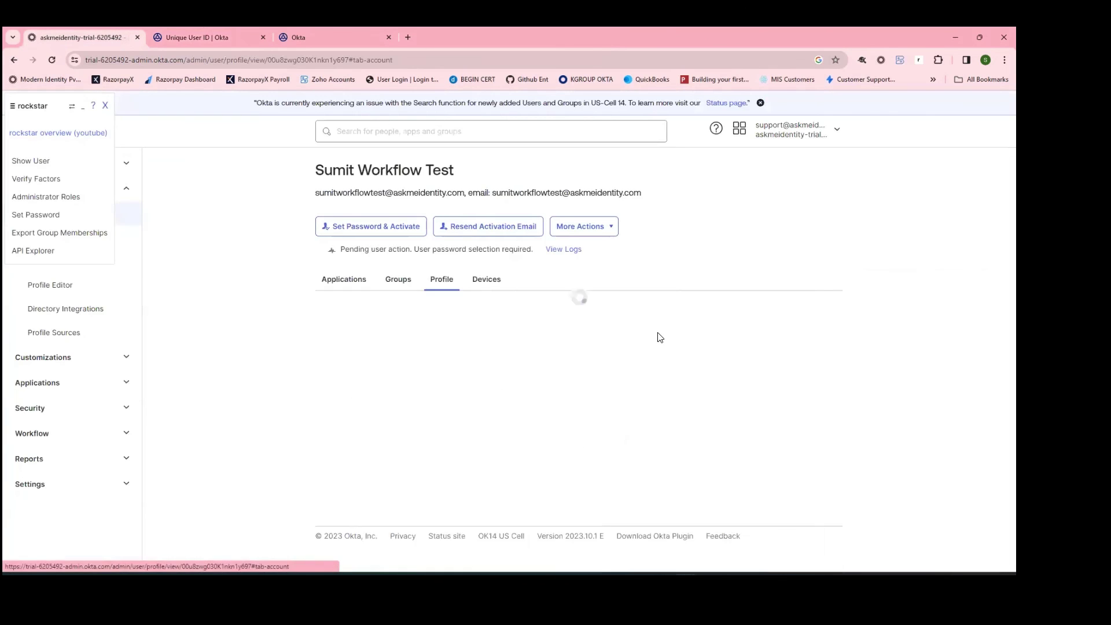
scroll(658, 365, "down", 15)
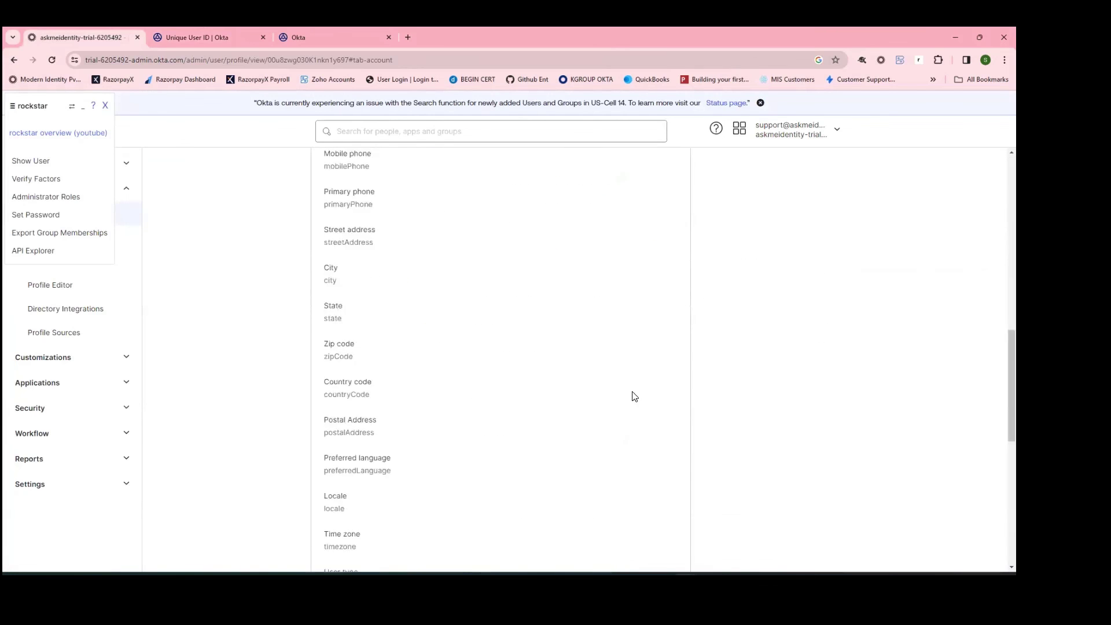
left_click_drag(663, 459, 473, 470)
left_click(814, 392)
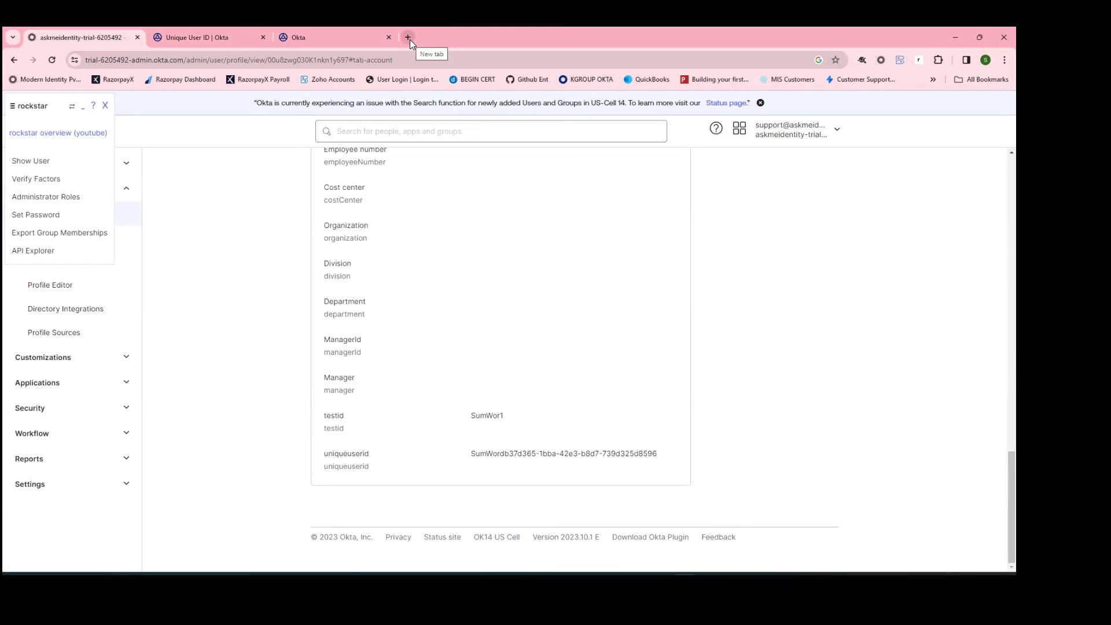
left_click(217, 41)
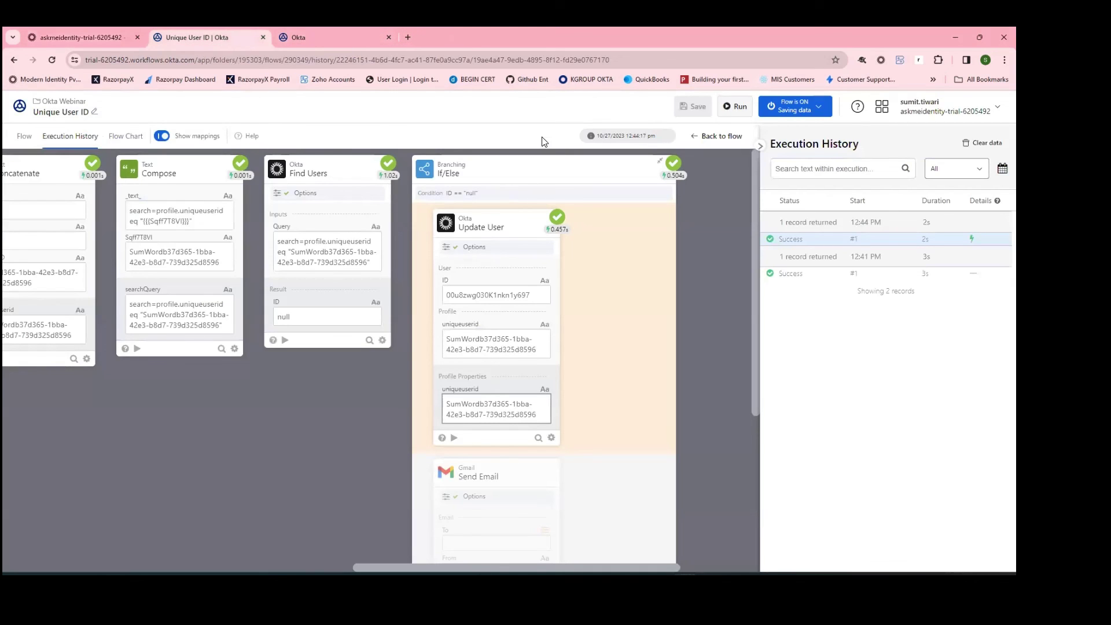